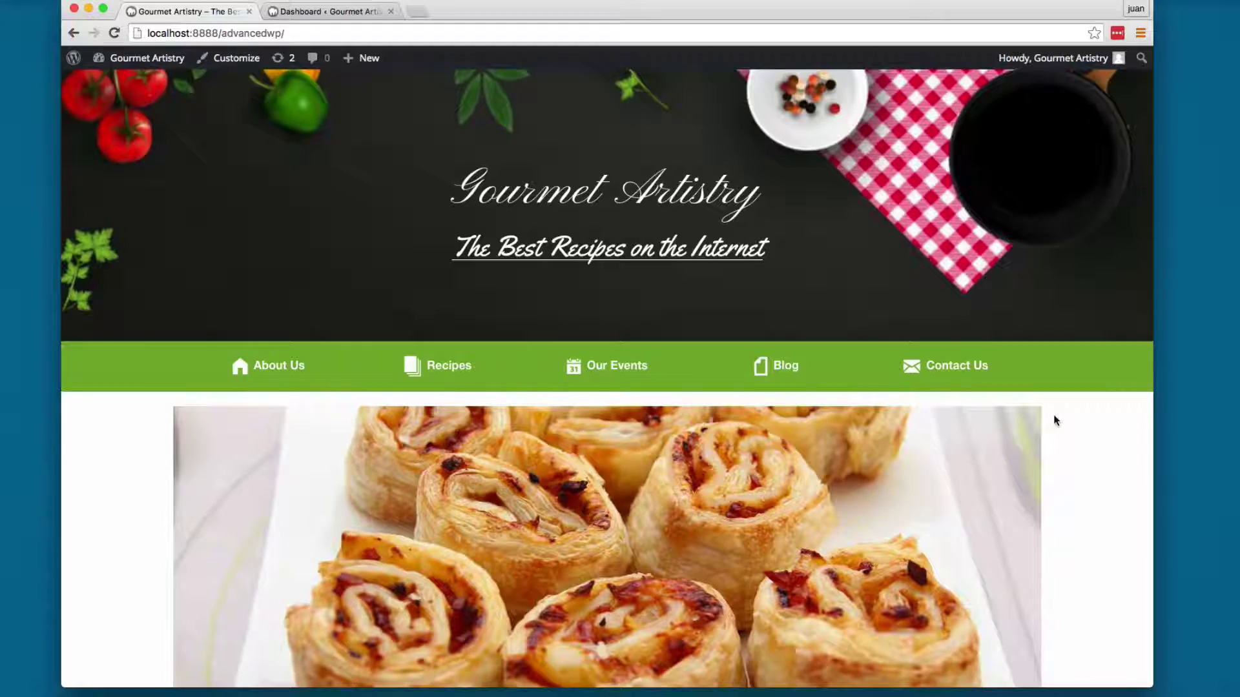
- Review the homepage from the image slider down to the "Make this for" meal section and its three recipes
scroll(1059, 442, "down", 5)
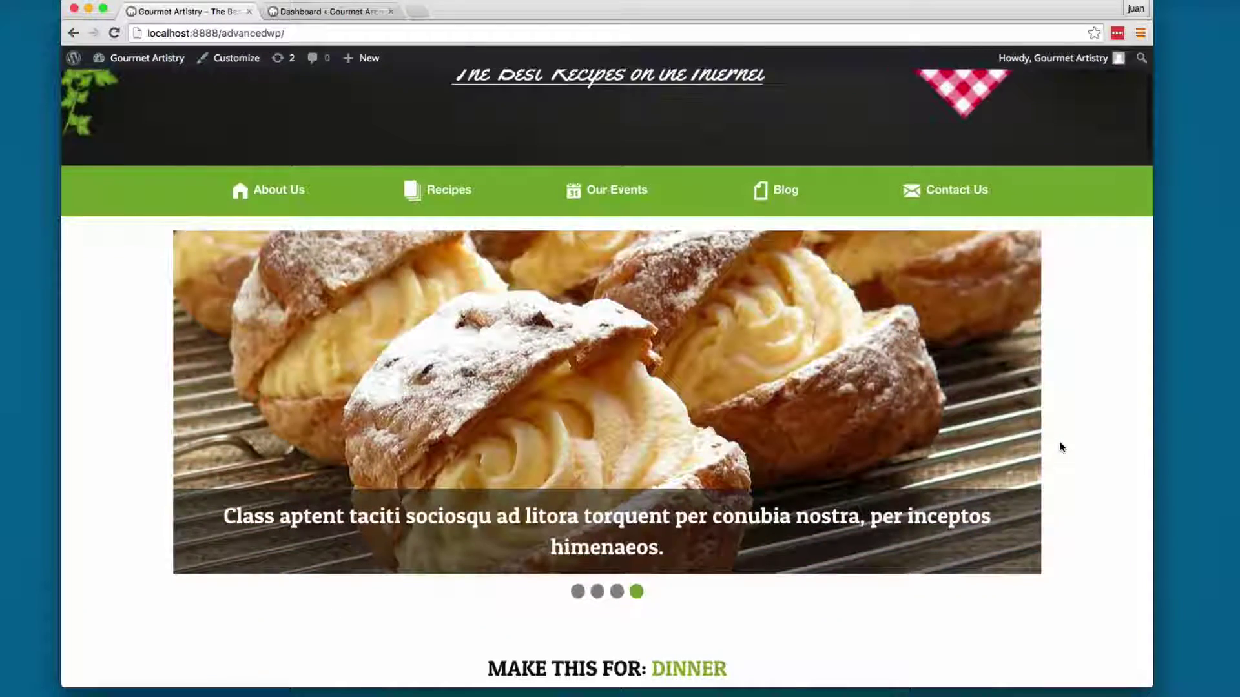
scroll(1064, 413, "down", 8)
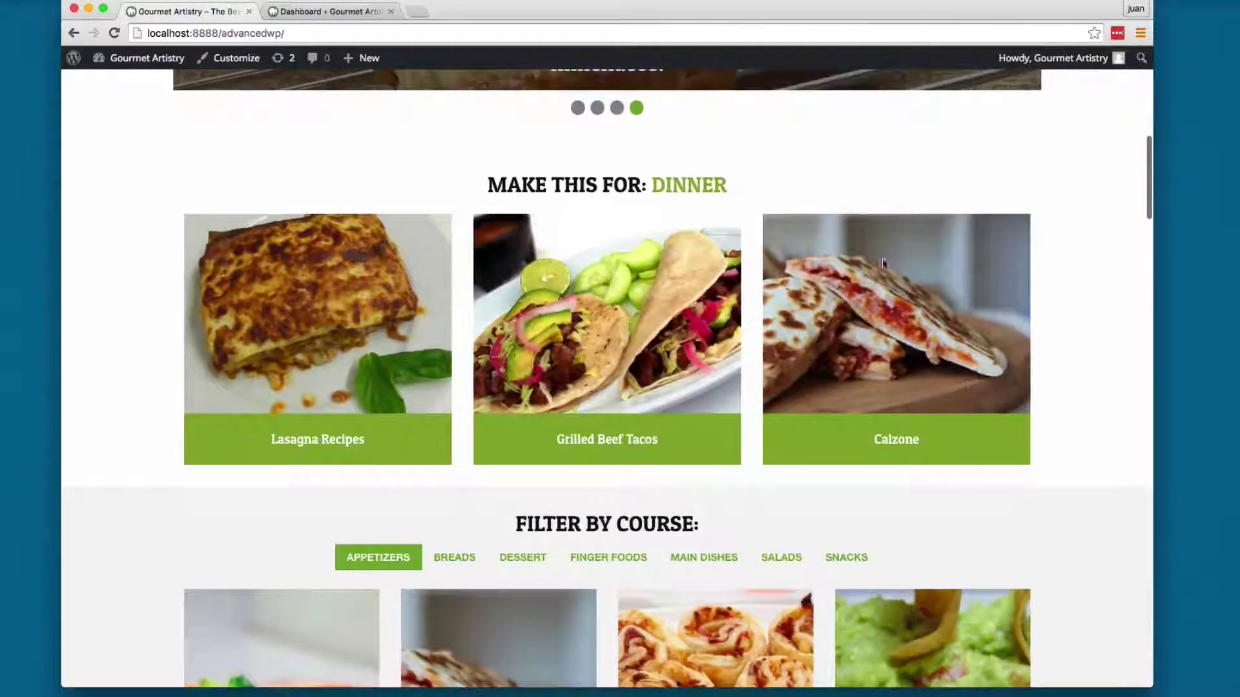
left_click_drag(462, 188, 808, 183)
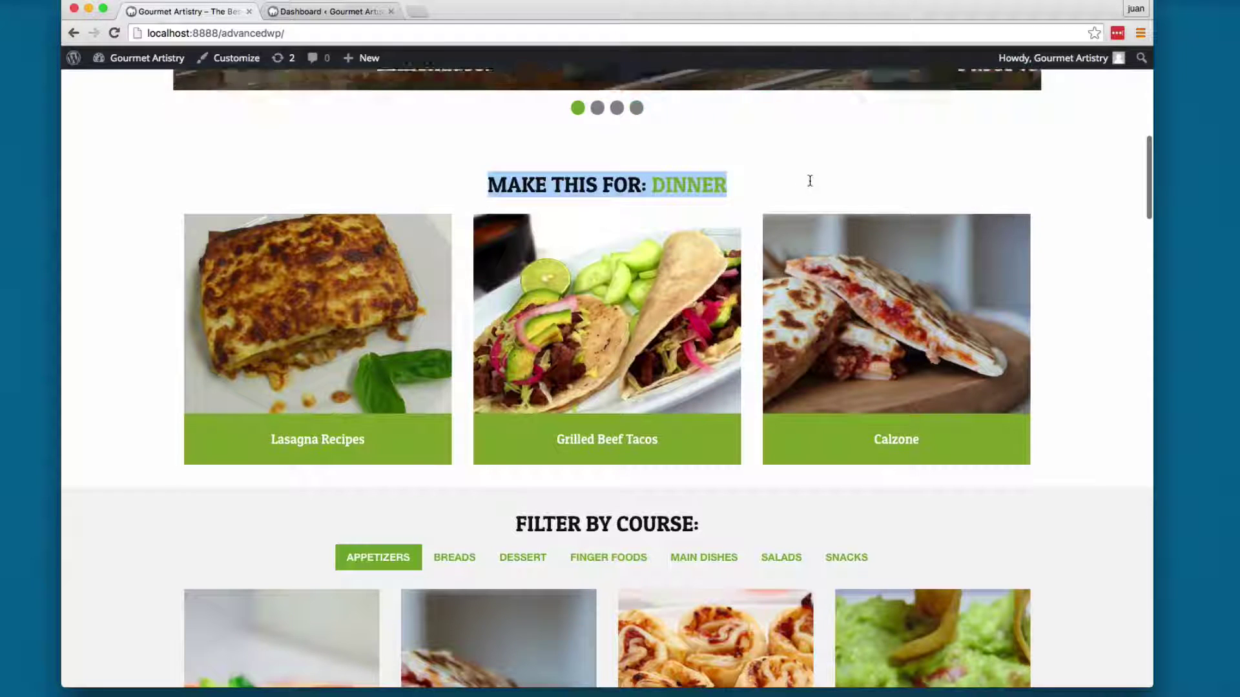
left_click(696, 190)
double_click(684, 188)
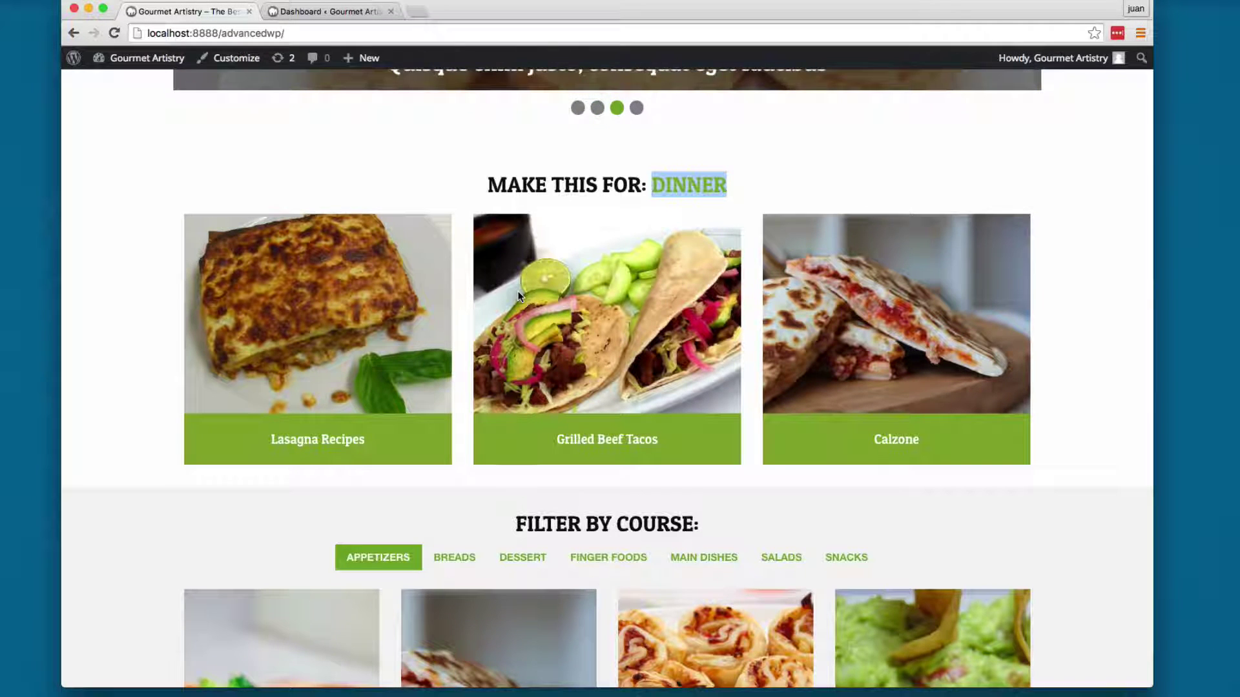
scroll(116, 525, "down", 1)
- Switch to the system Date & Time preferences, set the clock's hour to 6 AM and save the change
left_click(284, 691)
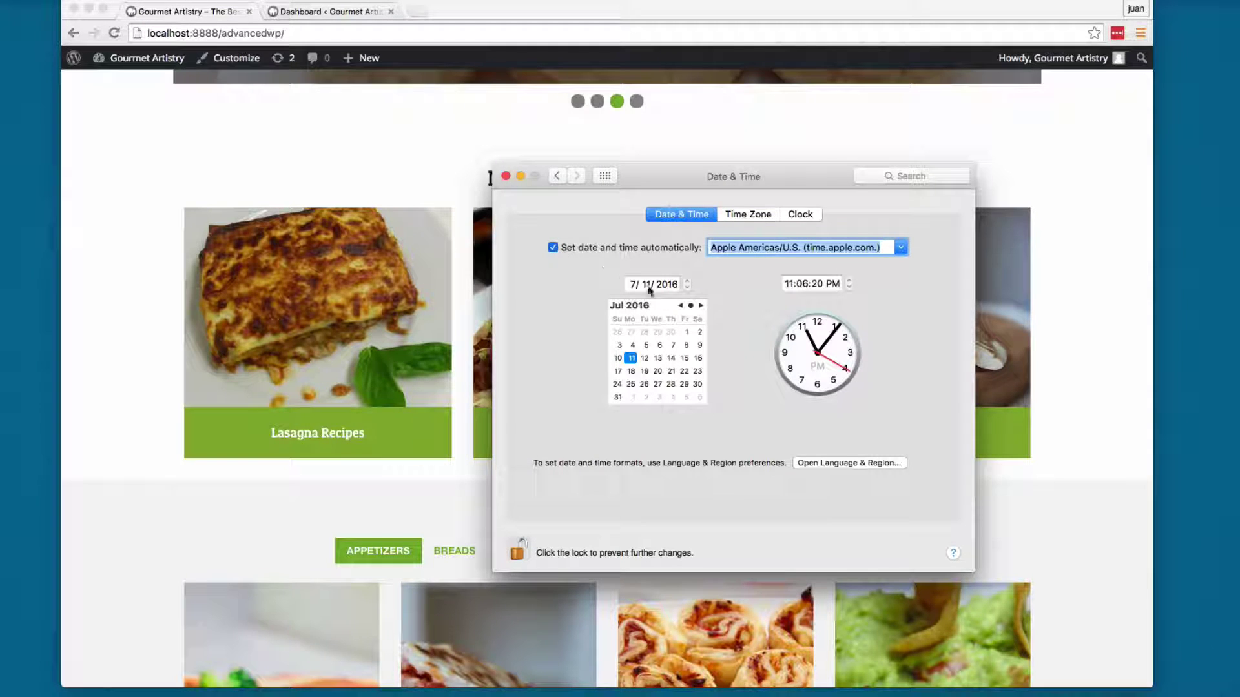
left_click(850, 284)
type("5")
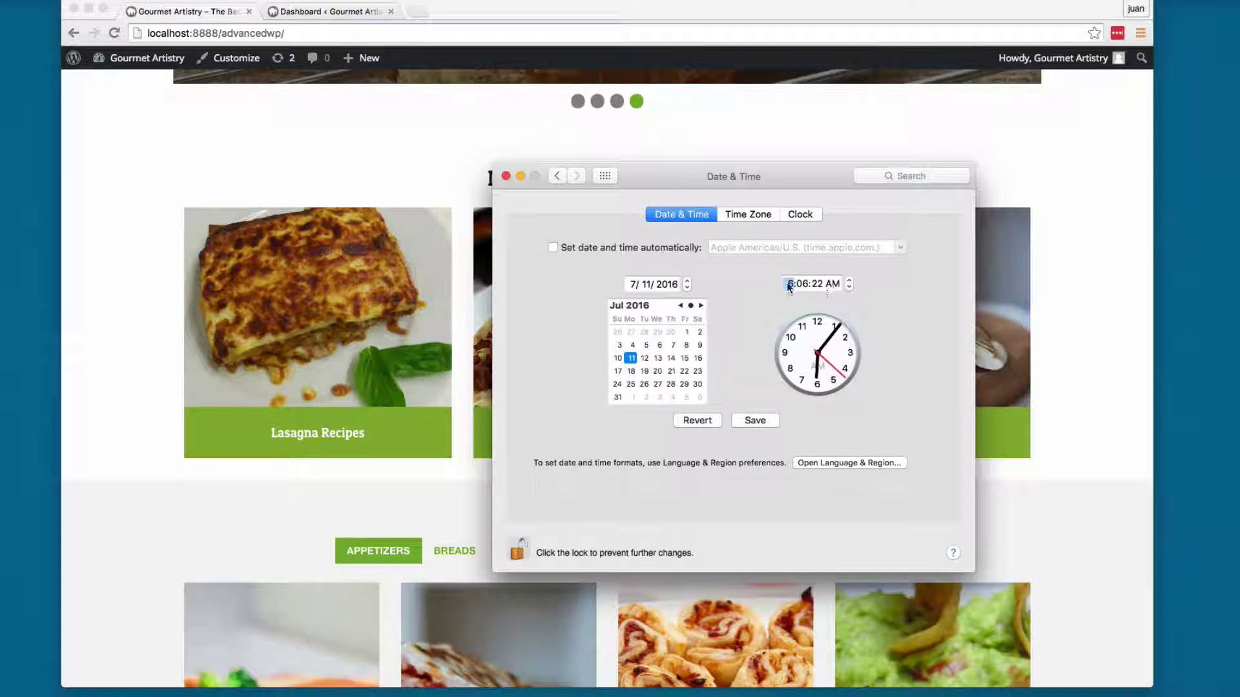
left_click(751, 424)
- Return to the browser, reload the homepage and examine the meal named in the "Make this for" heading
left_click(294, 129)
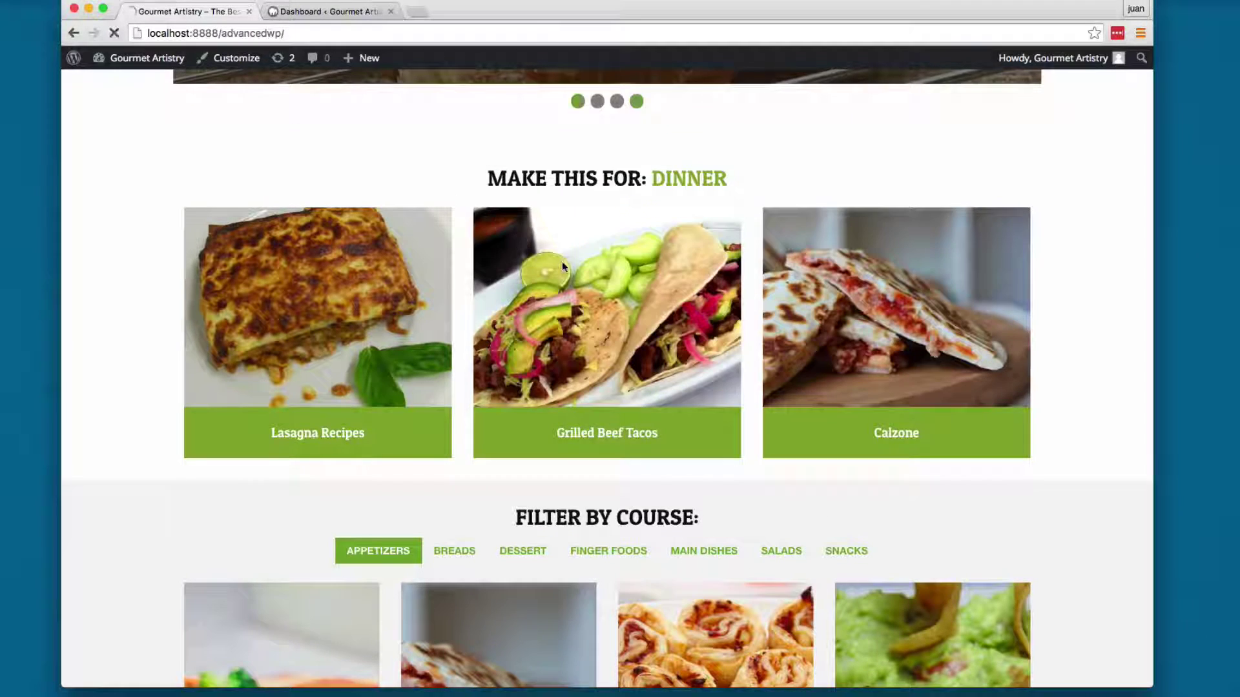
key("super+r")
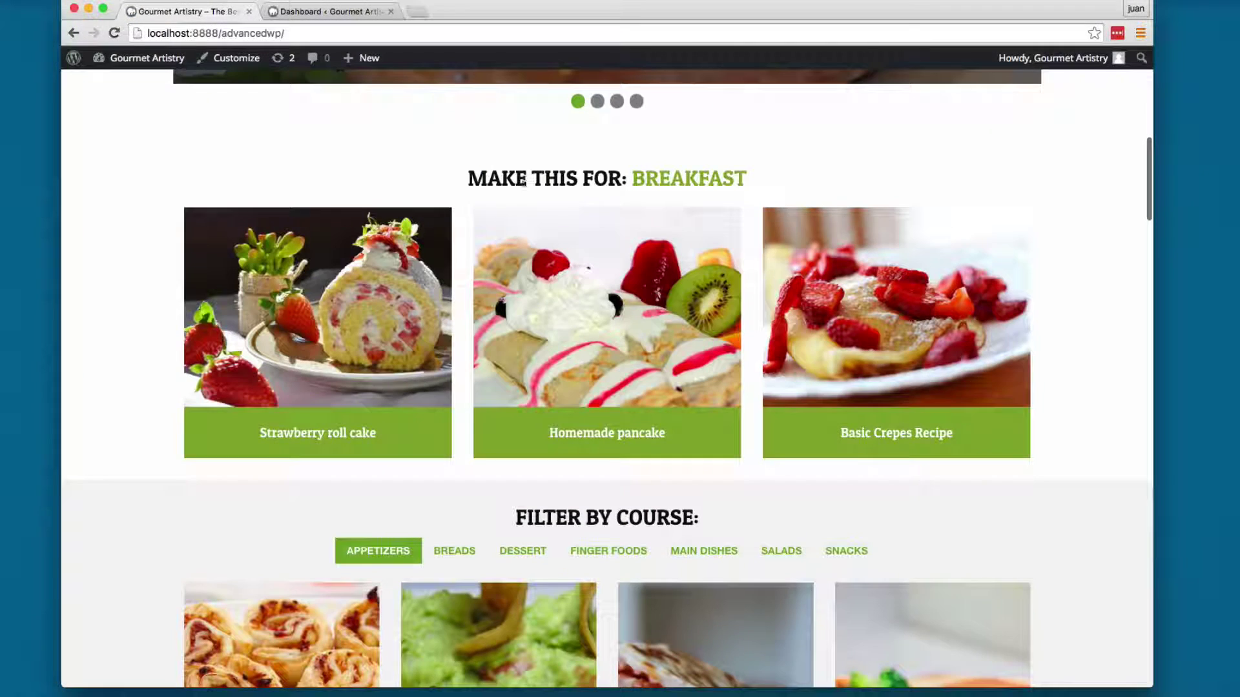
left_click_drag(461, 175, 639, 178)
double_click(689, 179)
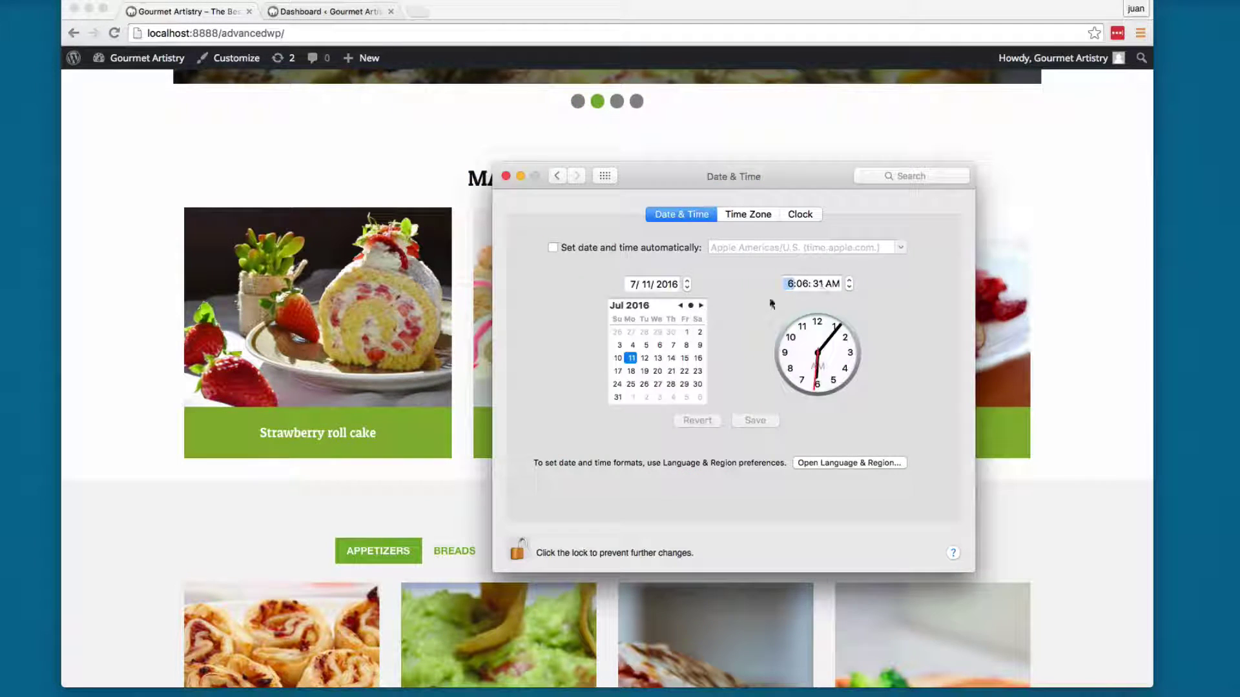
- Set the system clock's hour to 1 PM, save it, and reload the homepage in the browser
left_click(848, 280)
left_click(848, 280)
left_click(848, 282)
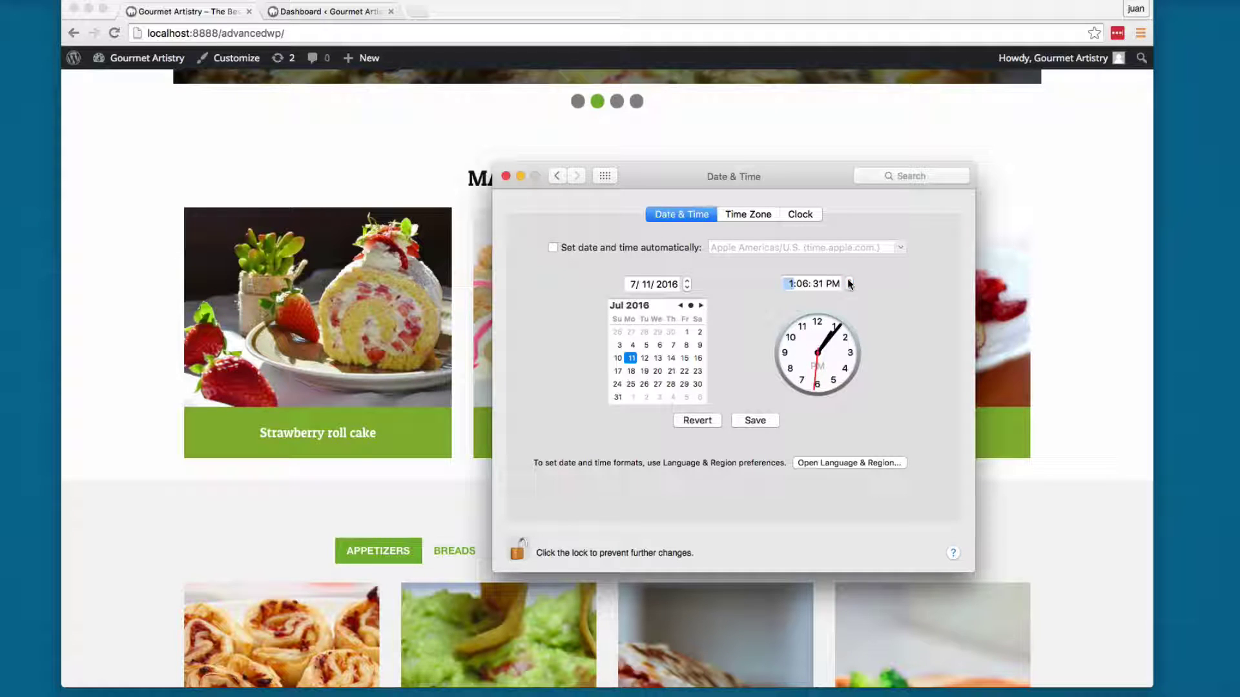
left_click(755, 420)
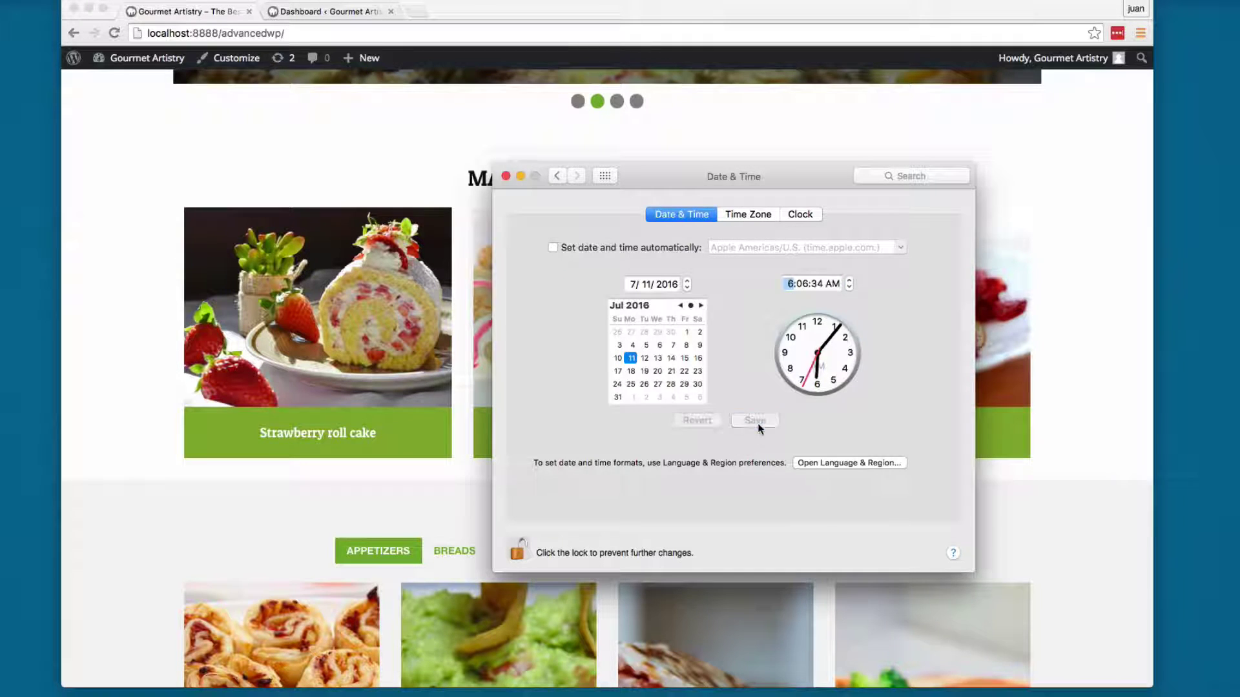
left_click(278, 161)
key("super+r")
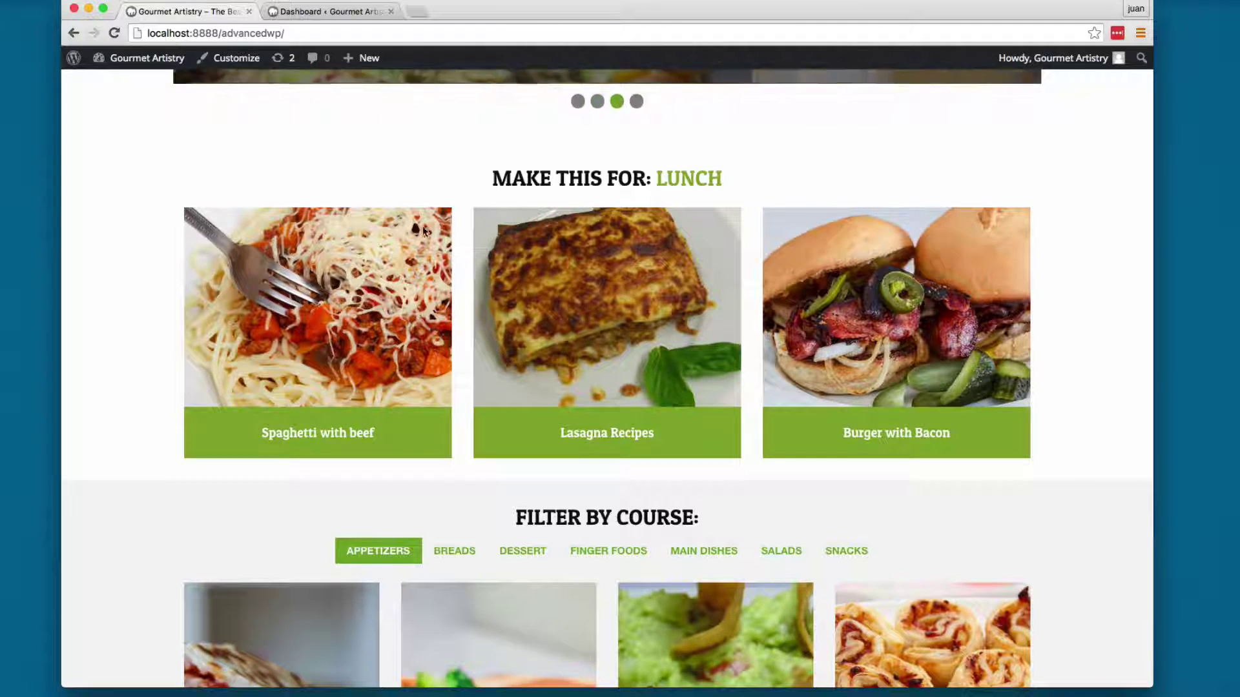
- Turn on setting the system date and time automatically and return to the homepage in the browser
left_click(552, 247)
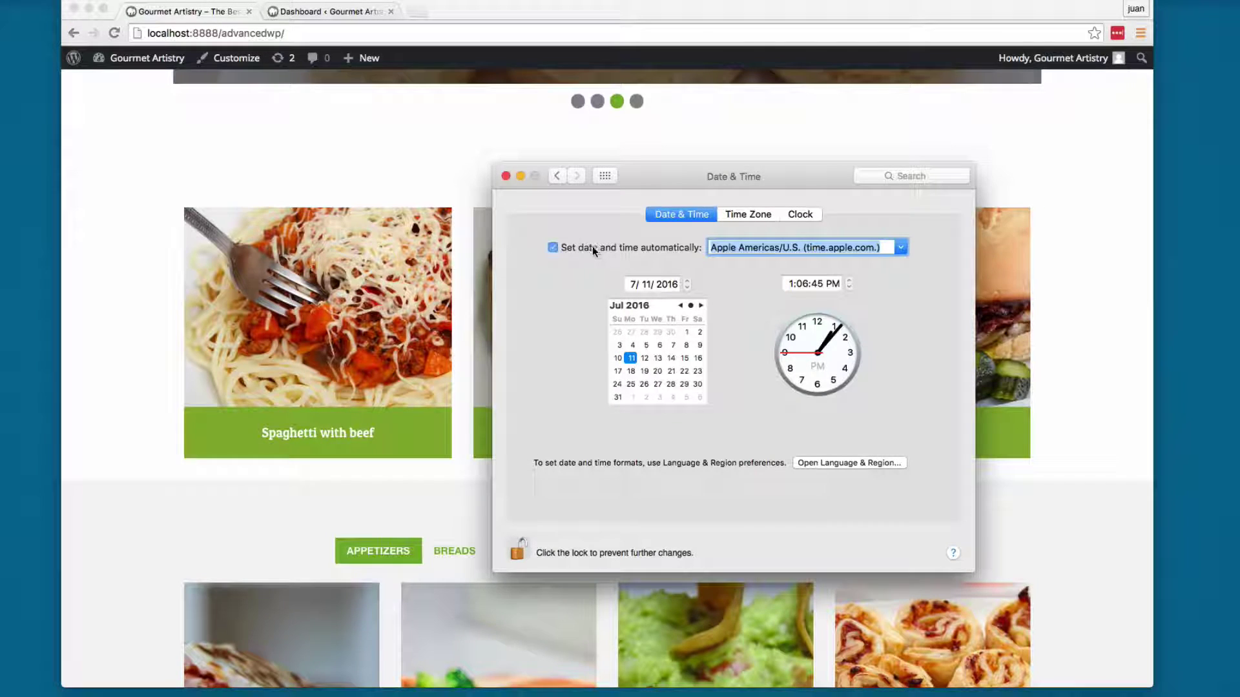
left_click(444, 158)
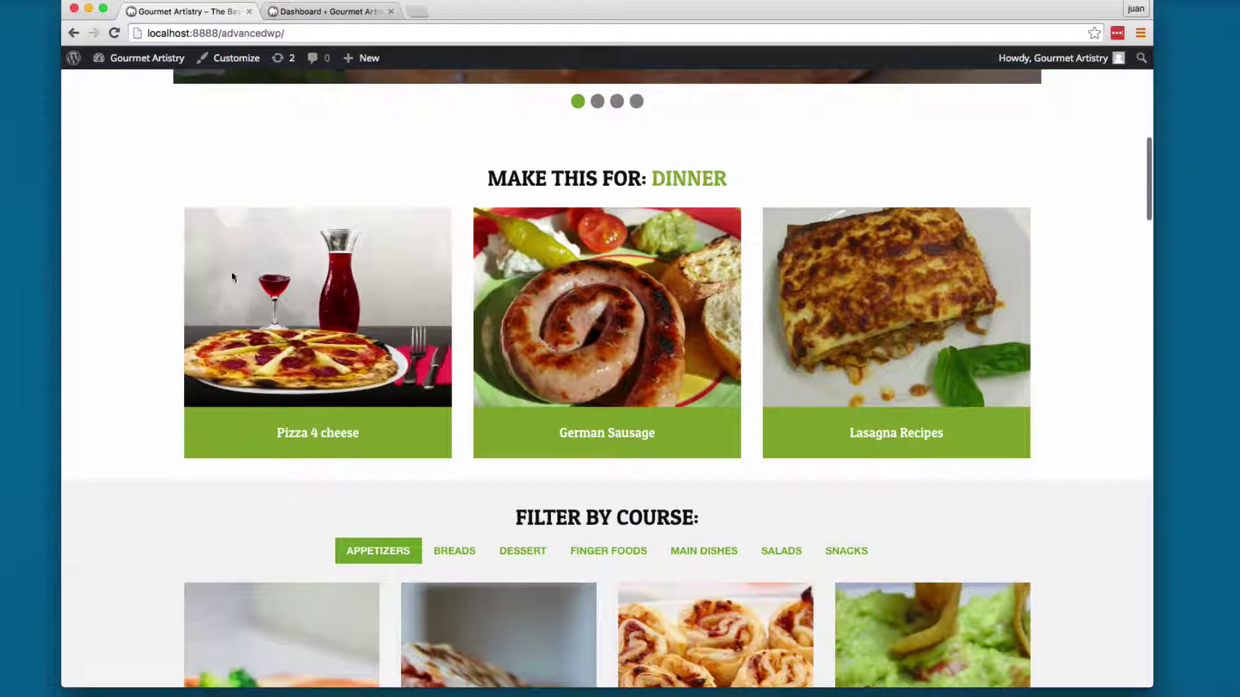
- Open the Pizza 4 cheese recipe in a new tab, read through its title, details and text, and close that tab
right_click(326, 434)
left_click(378, 437)
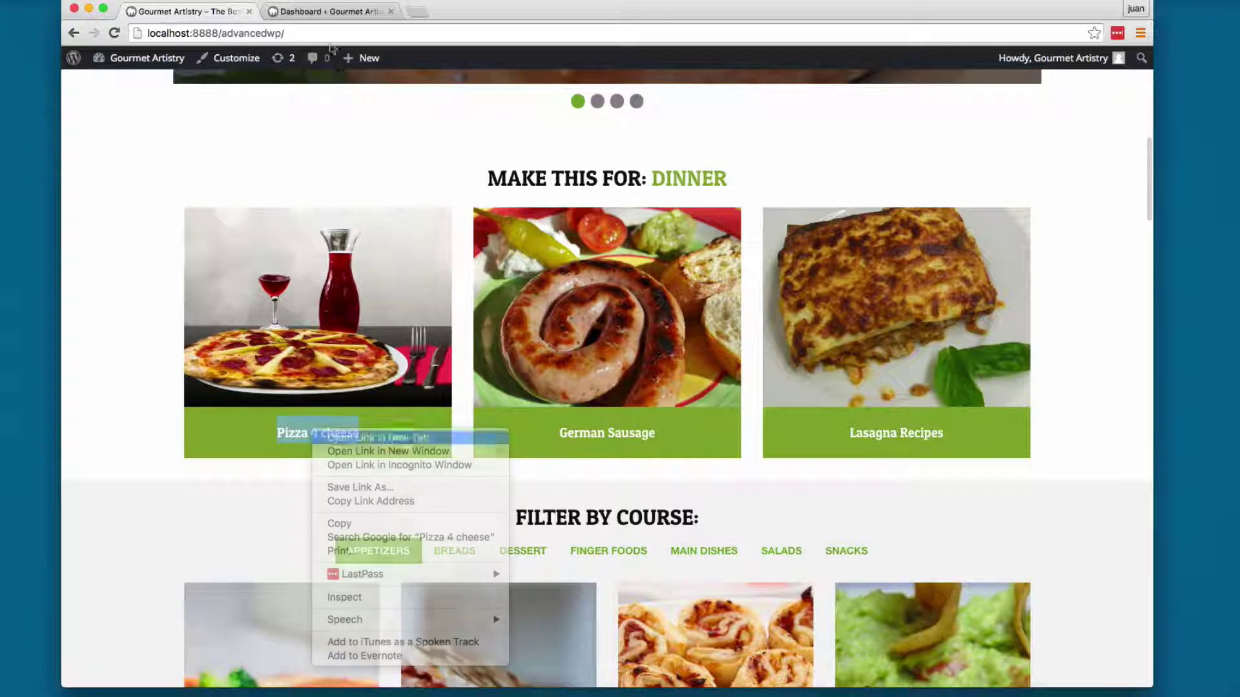
left_click(323, 11)
scroll(562, 334, "down", 5)
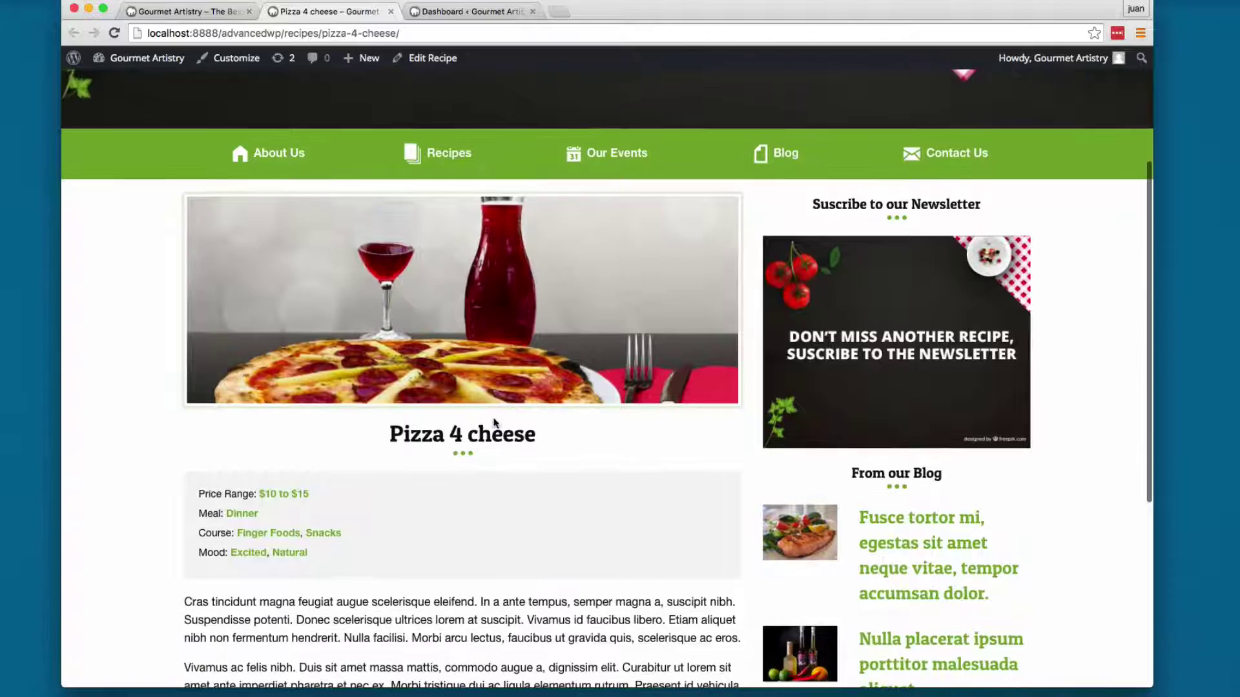
triple_click(494, 423)
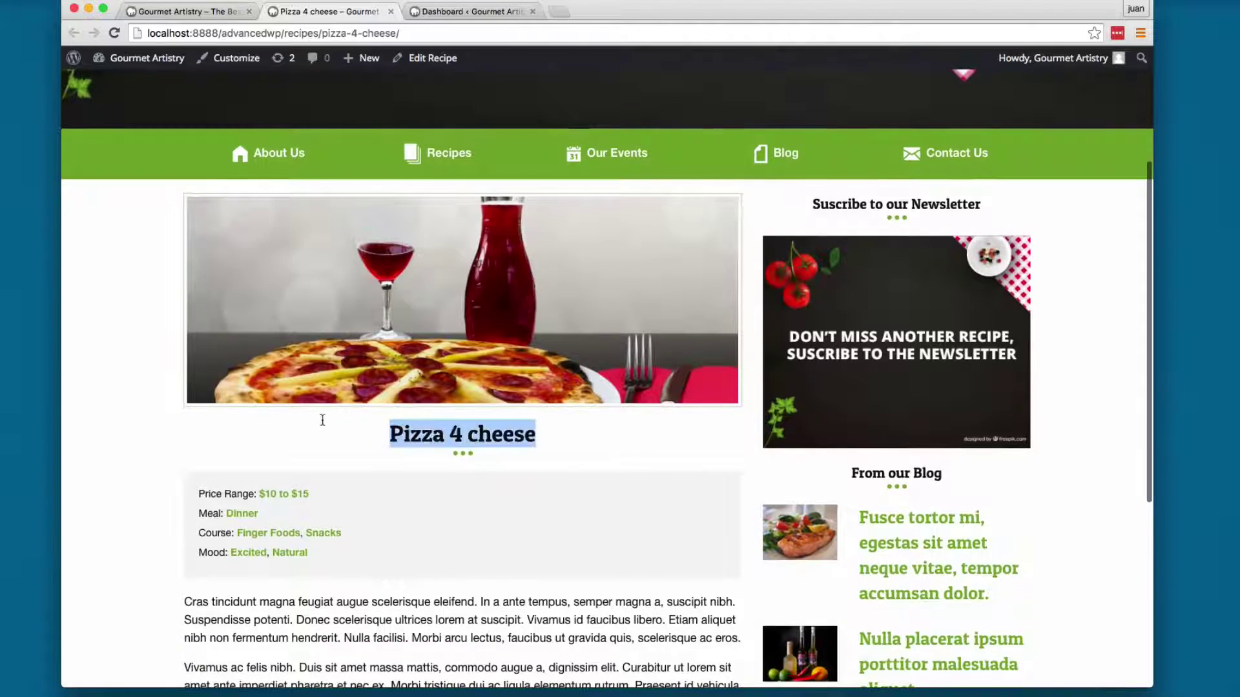
scroll(360, 434, "down", 5)
scroll(366, 535, "up", 3)
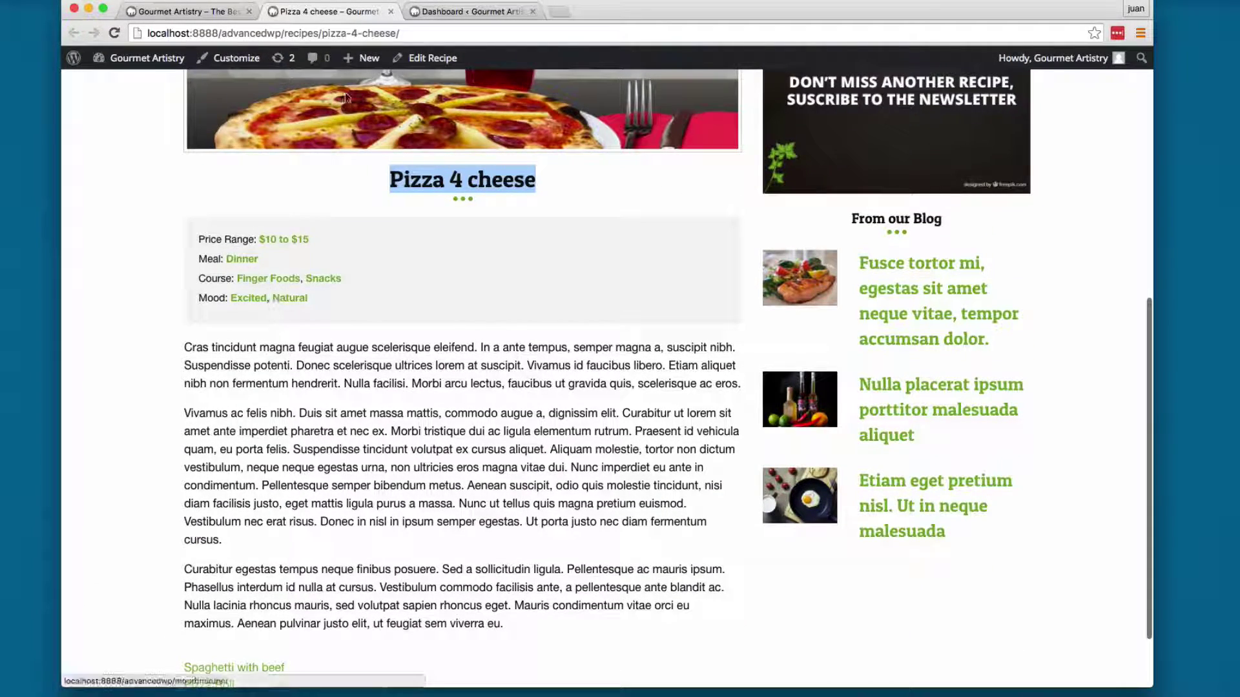
left_click(390, 11)
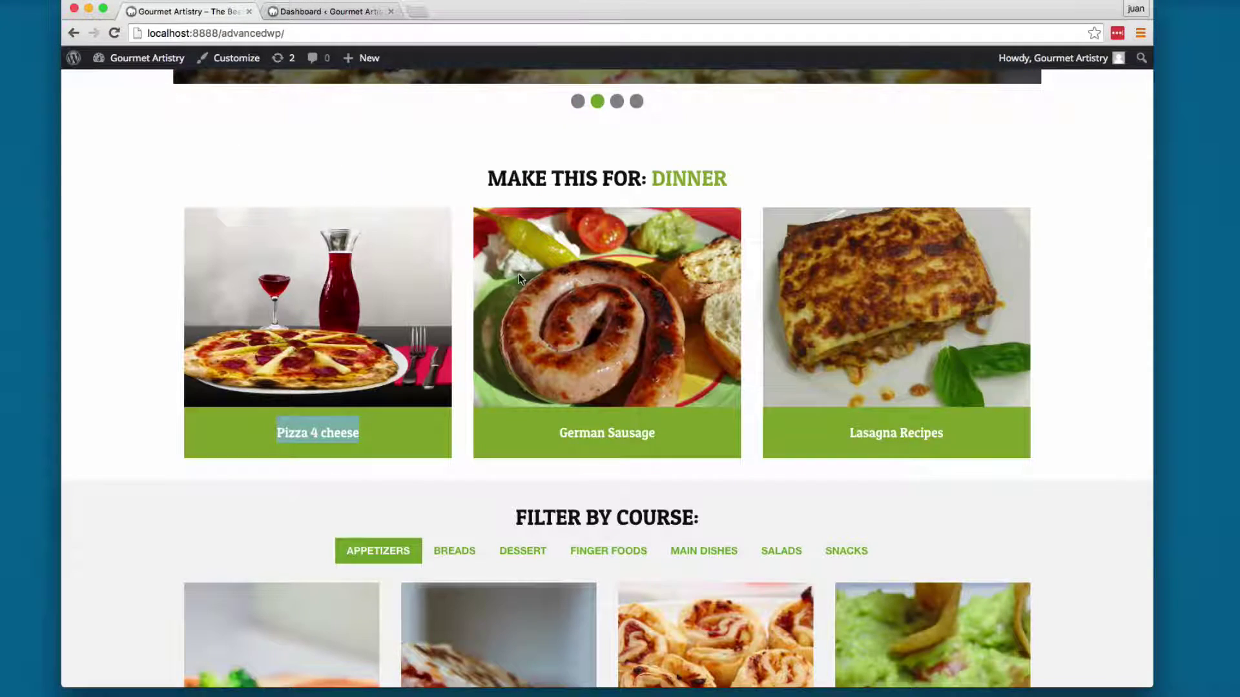
- In the homepage's Filter by Course section, view the Breads, Dessert, Finger Foods, Main Dishes, Salads and Snacks recipes in turn
scroll(520, 279, "down", 5)
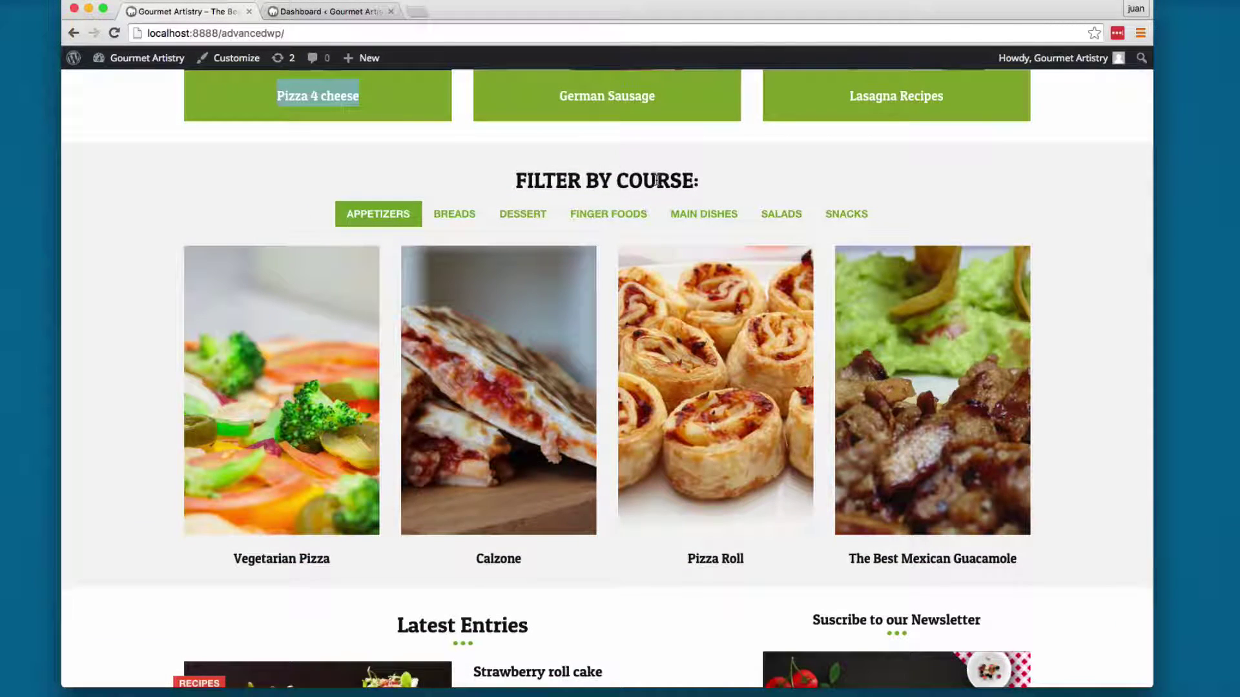
scroll(656, 181, "up", 8)
scroll(665, 329, "down", 8)
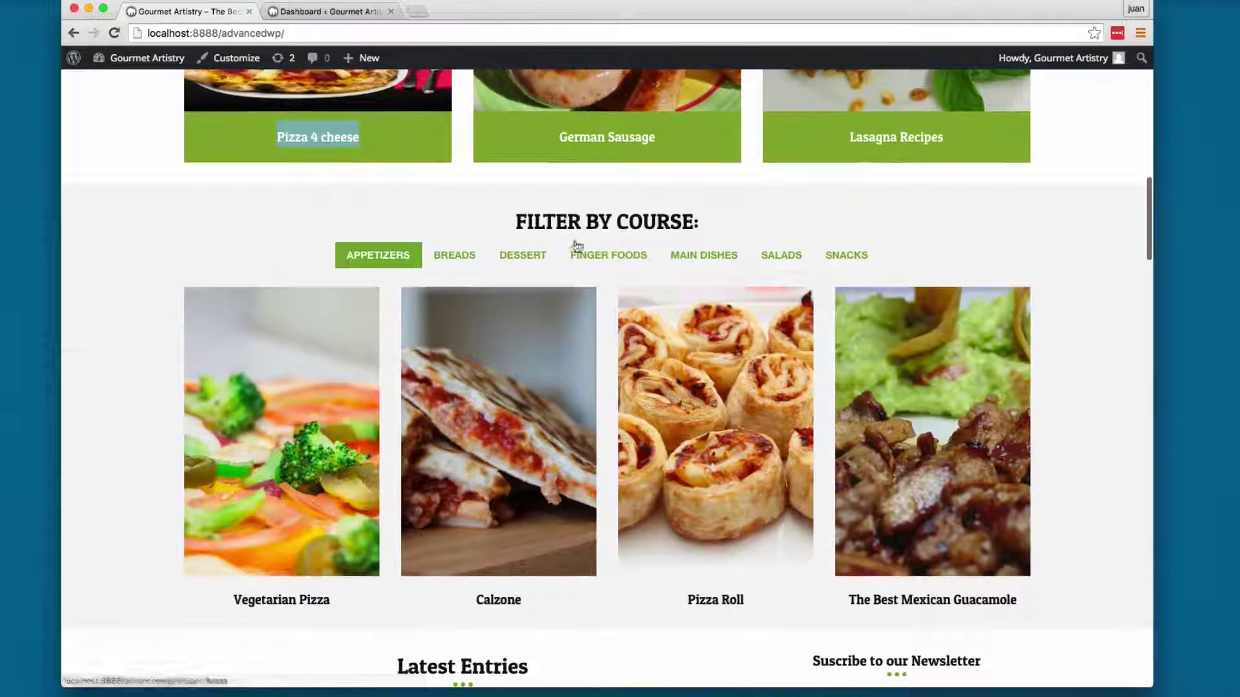
left_click(525, 210)
left_click_drag(524, 211, 769, 224)
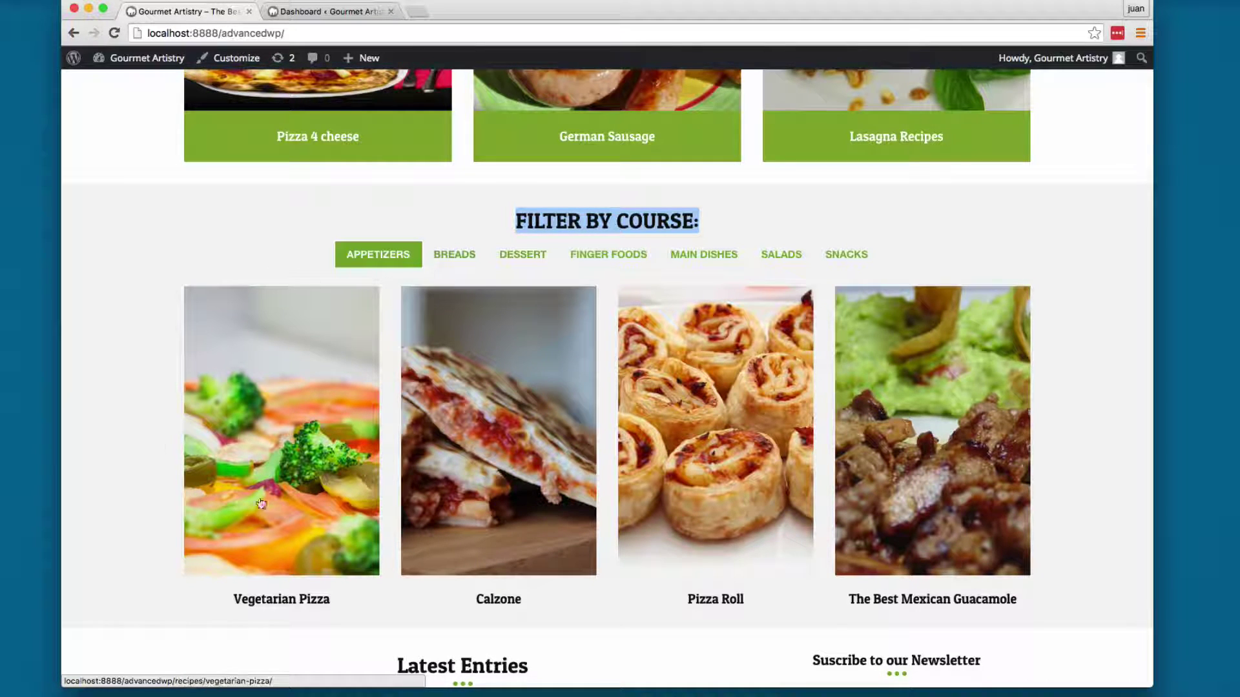
left_click(460, 257)
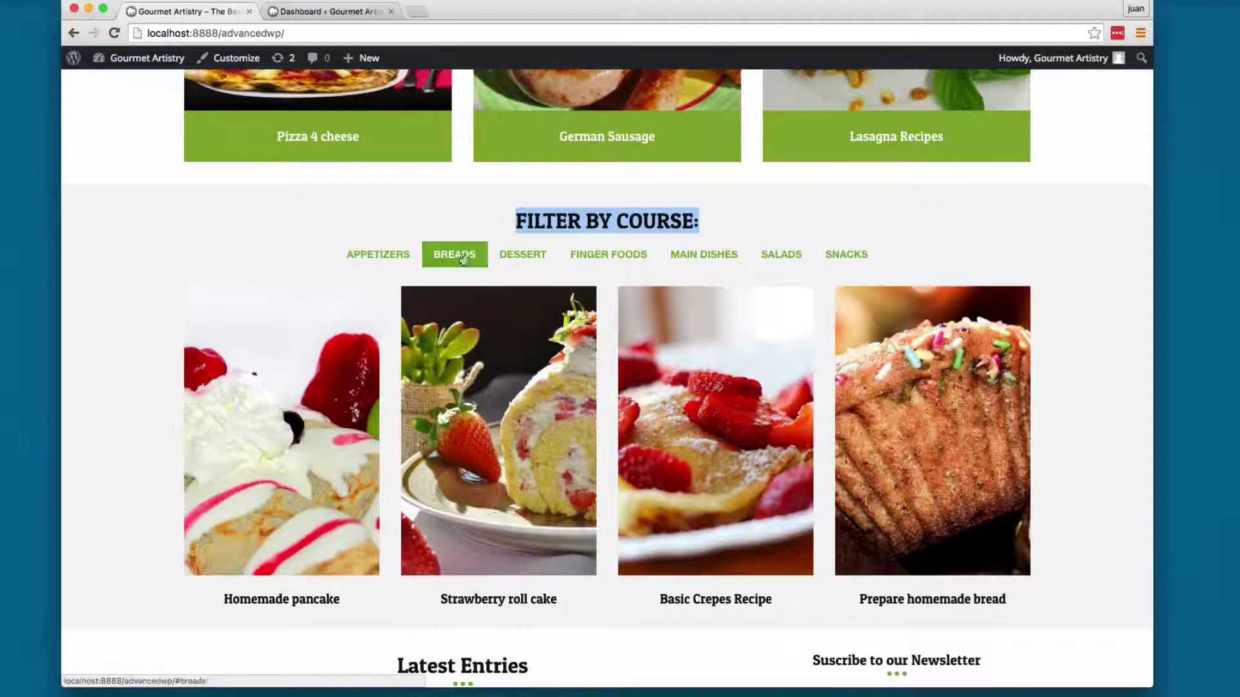
left_click(505, 255)
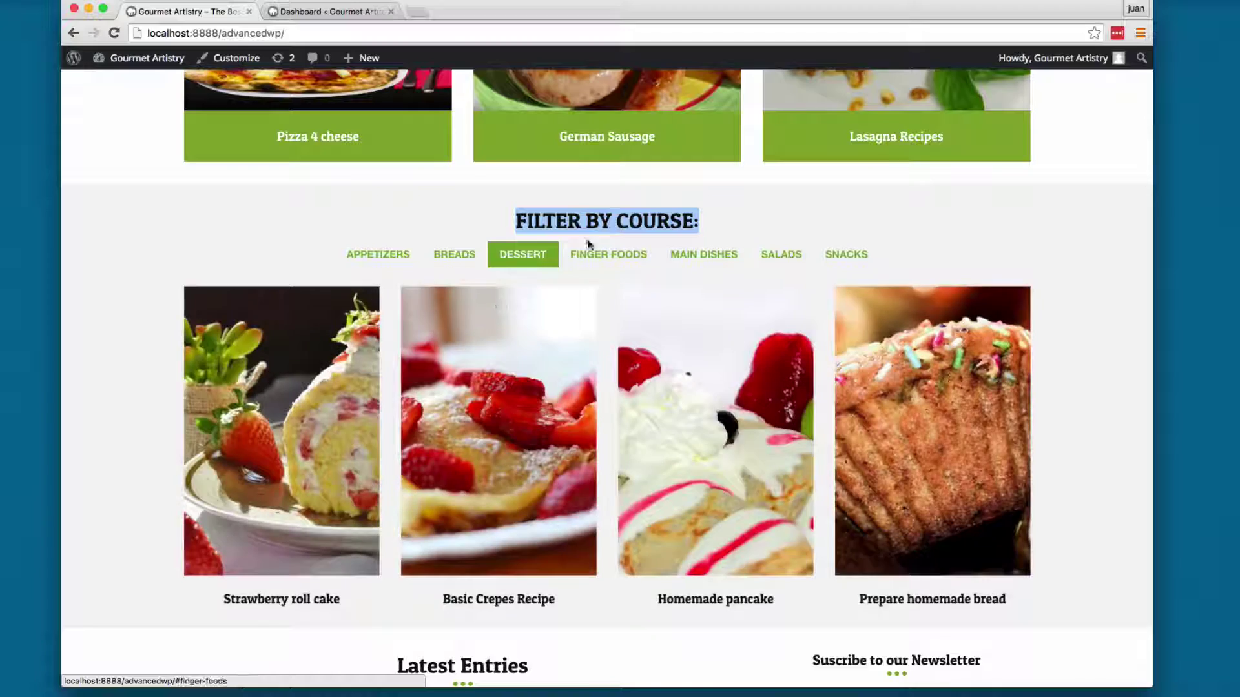
left_click(597, 254)
left_click(716, 260)
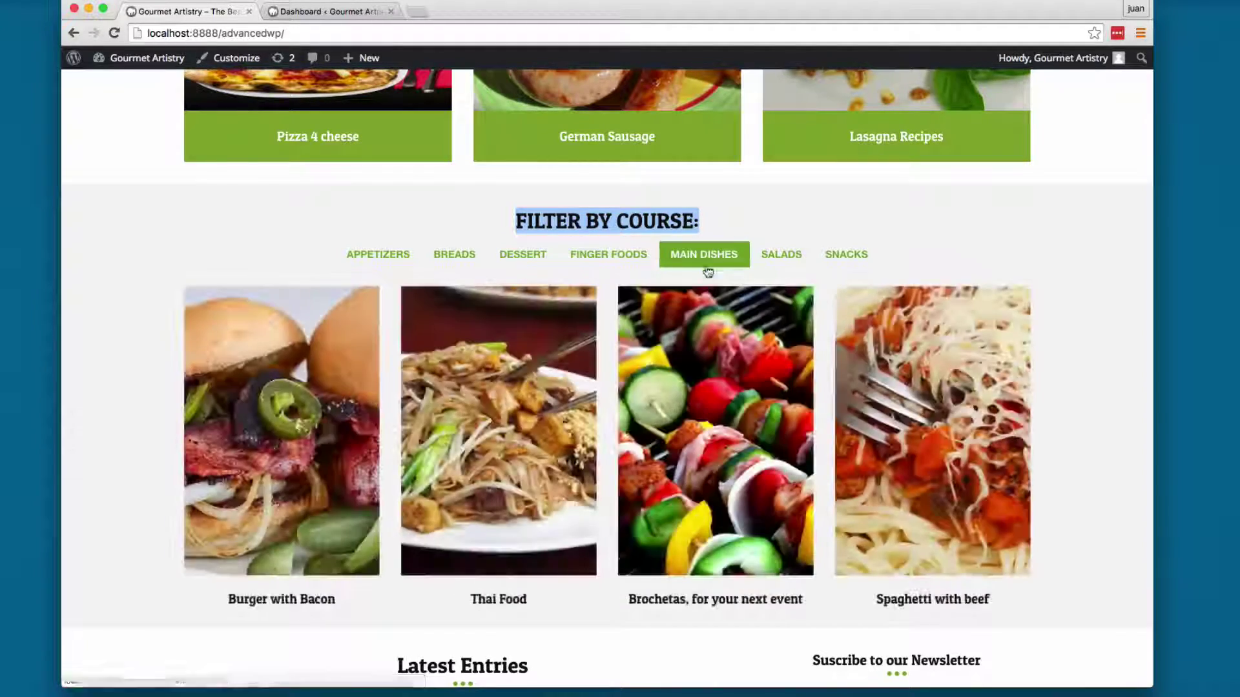
left_click(781, 255)
left_click(846, 253)
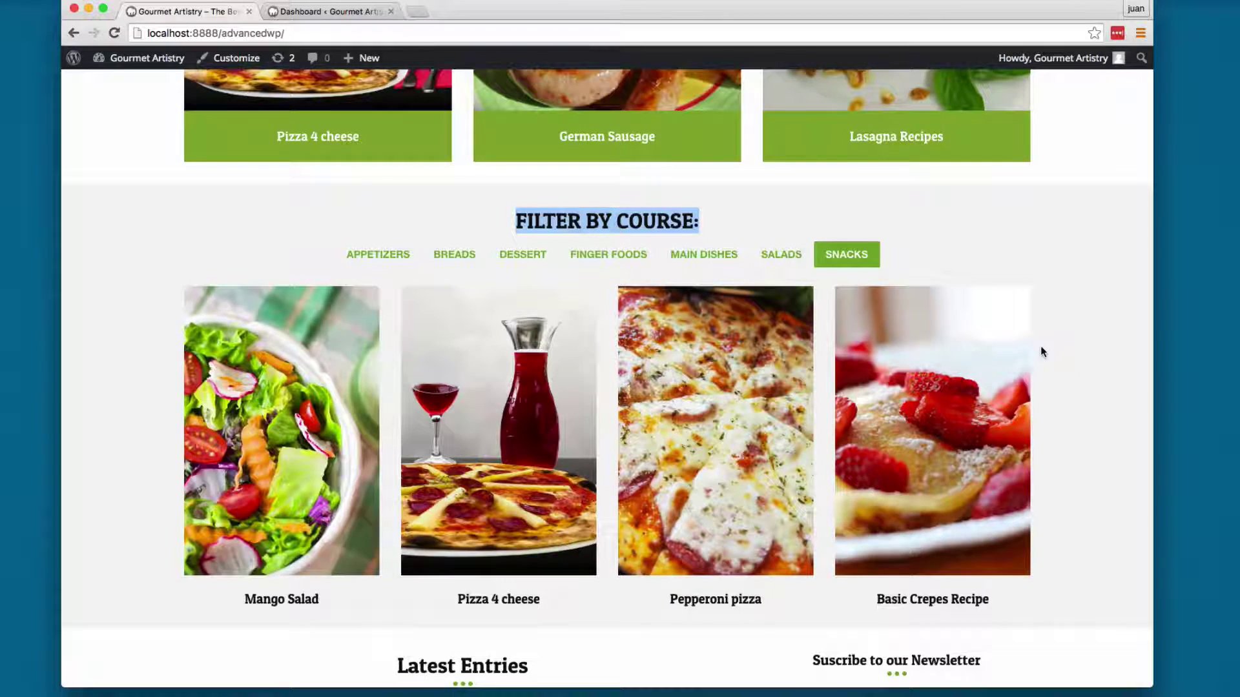
- Narrow the browser window to mobile width and check the responsive course filter layout with the Breads recipes
scroll(1138, 332, "down", 2)
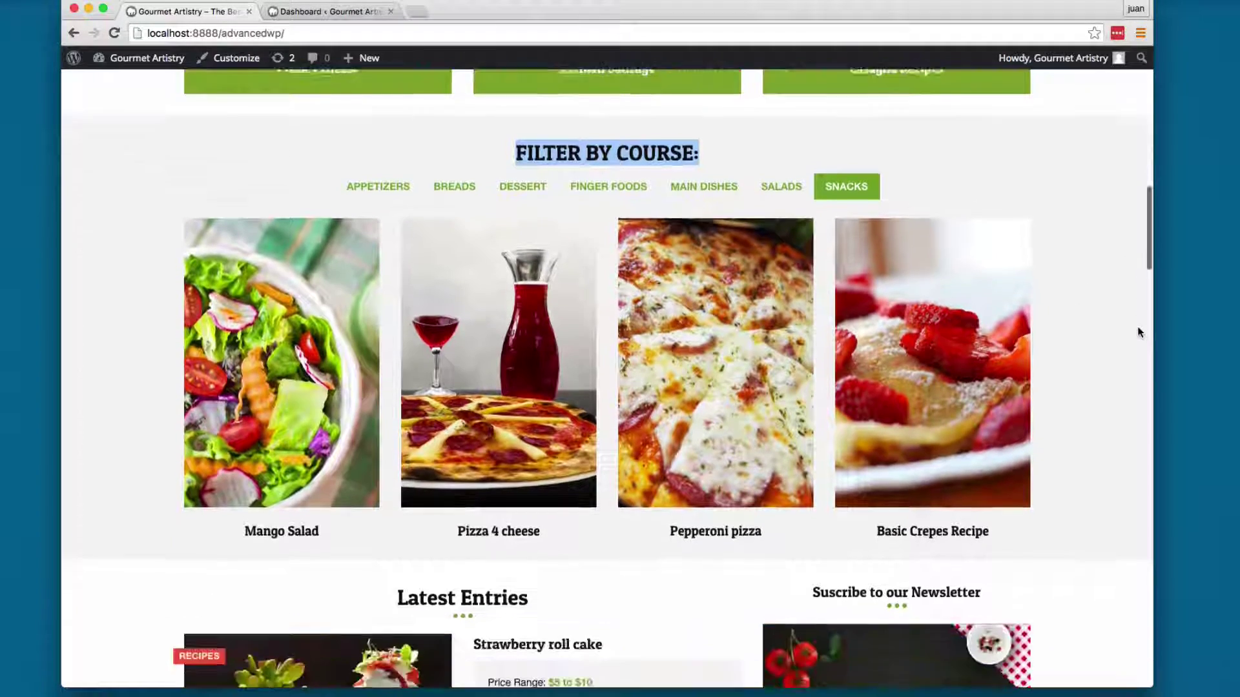
left_click_drag(1151, 332, 513, 337)
scroll(460, 377, "down", 2)
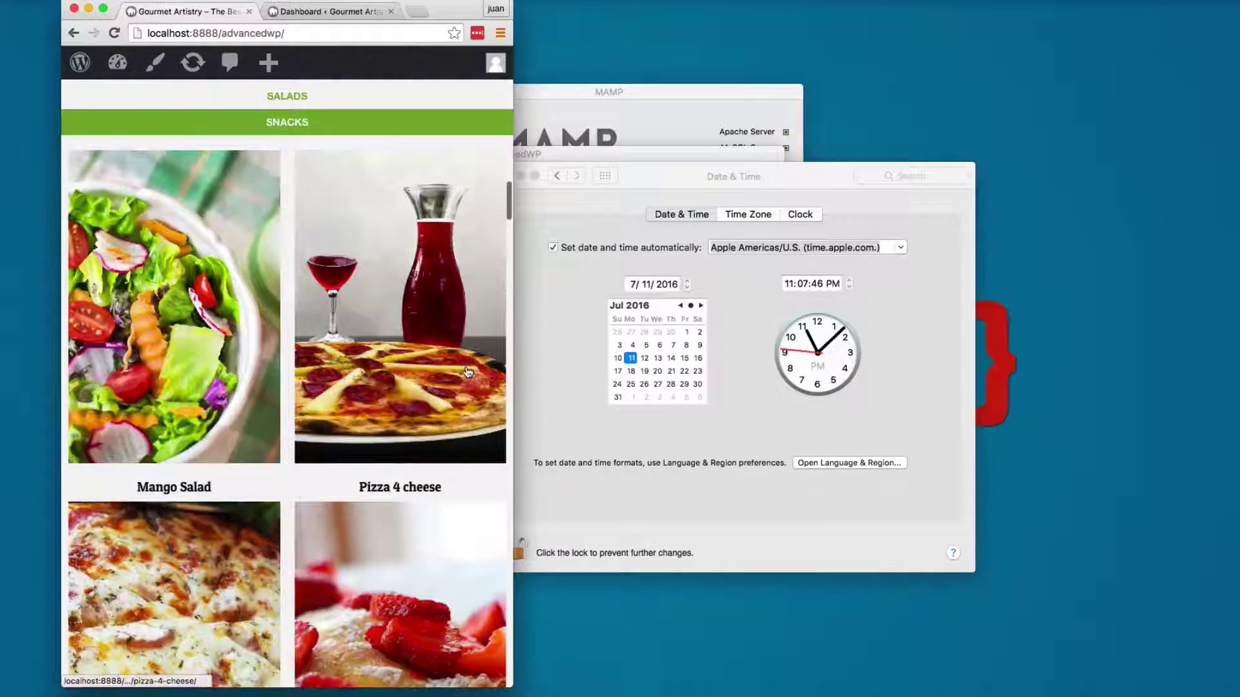
scroll(464, 370, "up", 5)
left_click(304, 183)
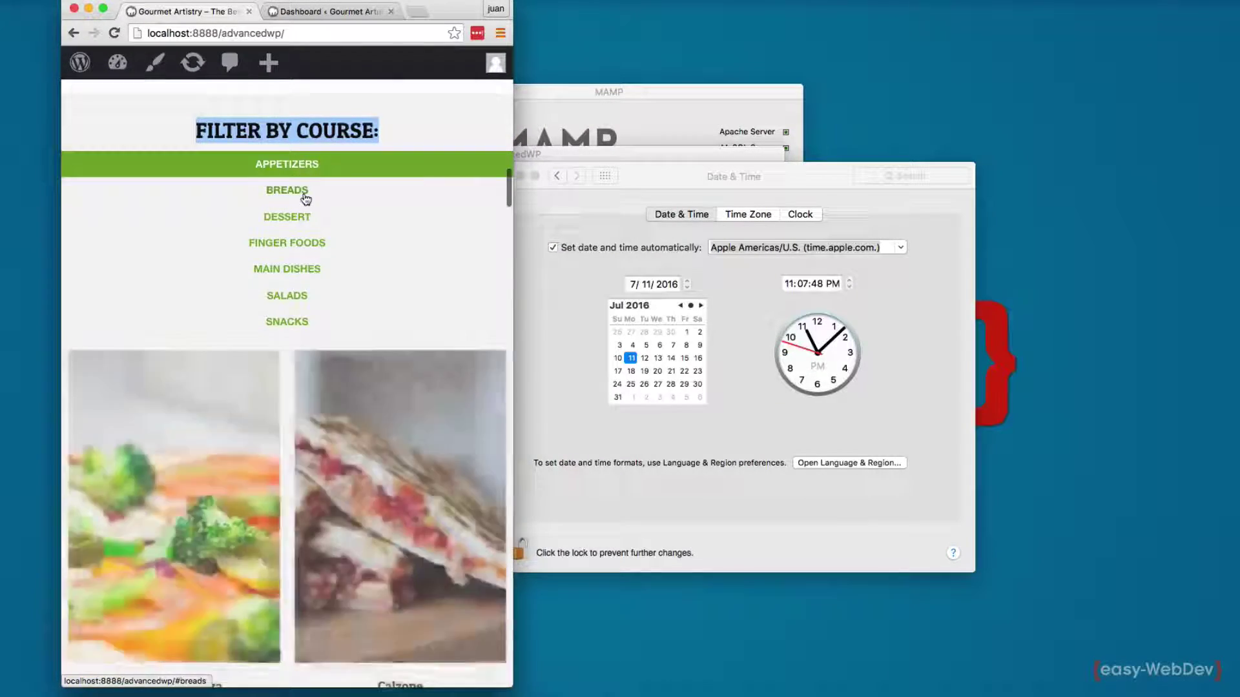
left_click(327, 217)
scroll(310, 291, "down", 6)
scroll(251, 461, "down", 4)
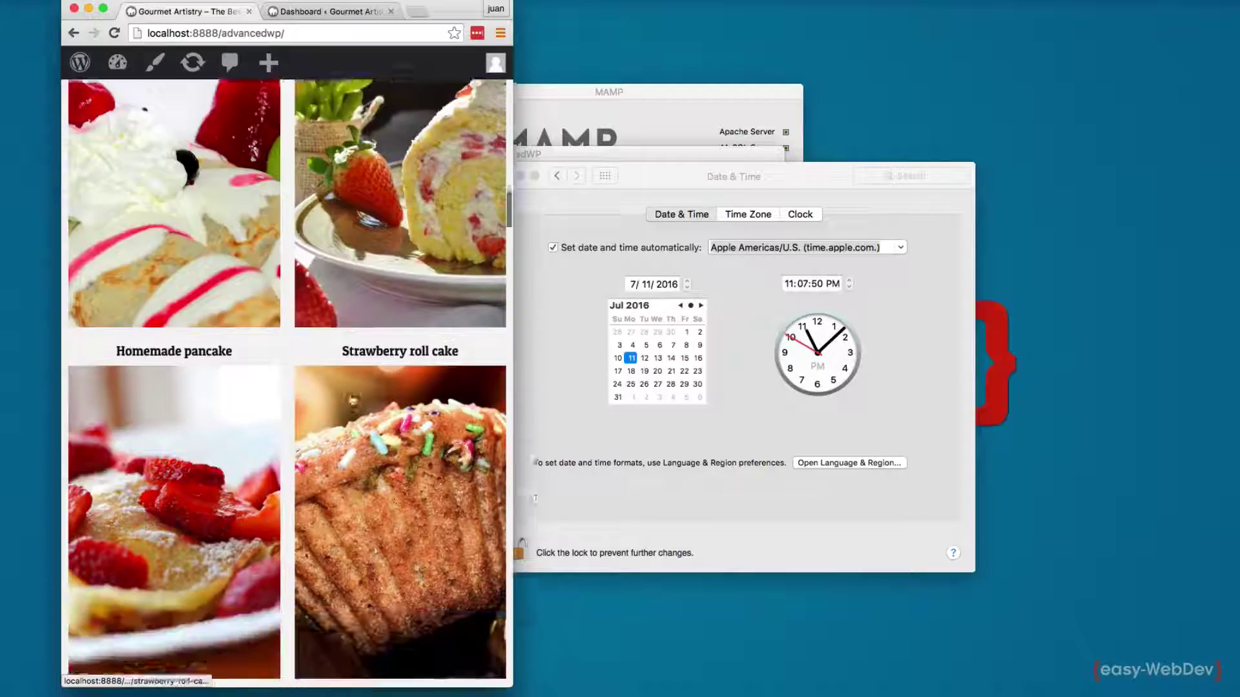
- Widen the browser window back to desktop width and return to the course filter
left_click_drag(541, 332, 1130, 337)
scroll(967, 342, "up", 5)
scroll(967, 344, "up", 12)
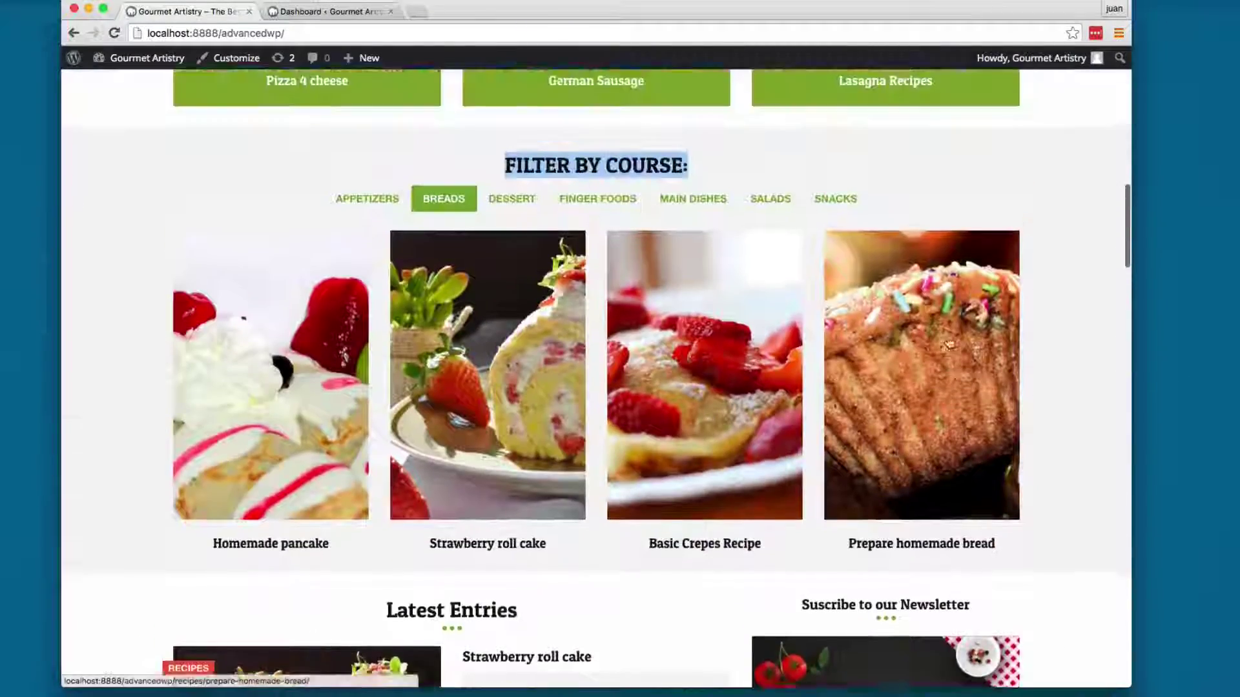
- Filter the recipes by Appetizers, open the Vegetarian Pizza recipe in a new tab and review its title, details and text
left_click(365, 258)
right_click(282, 420)
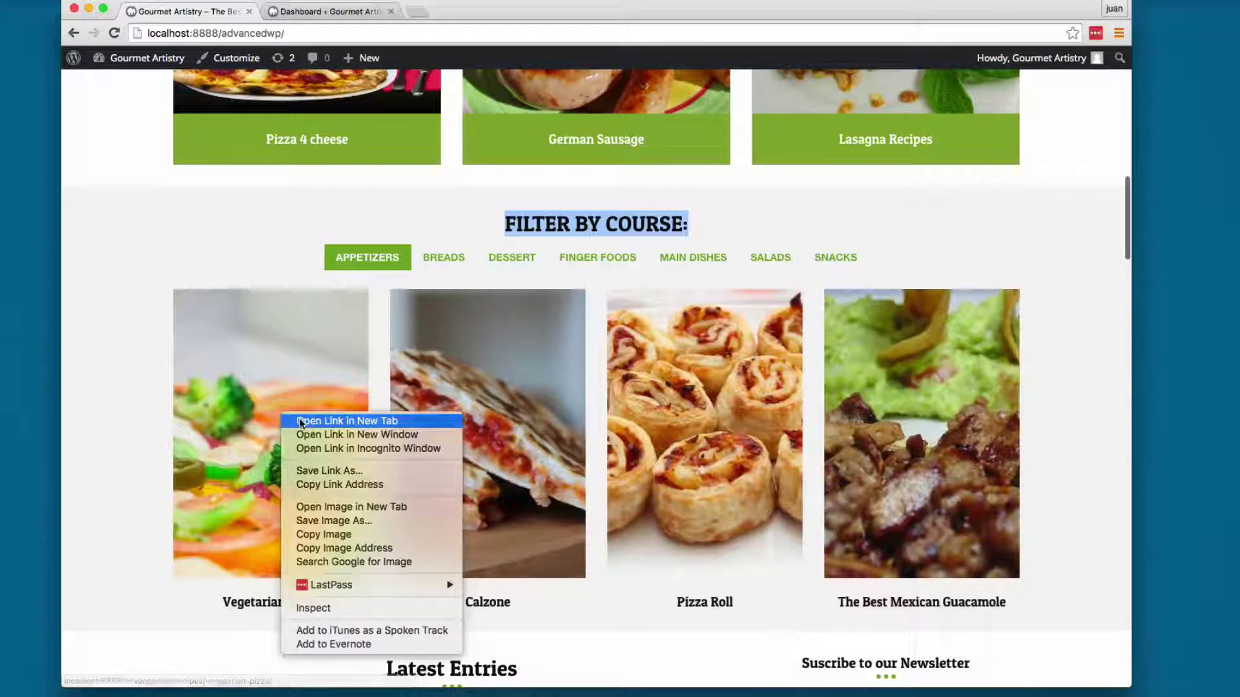
left_click(310, 428)
key("ctrl+Tab")
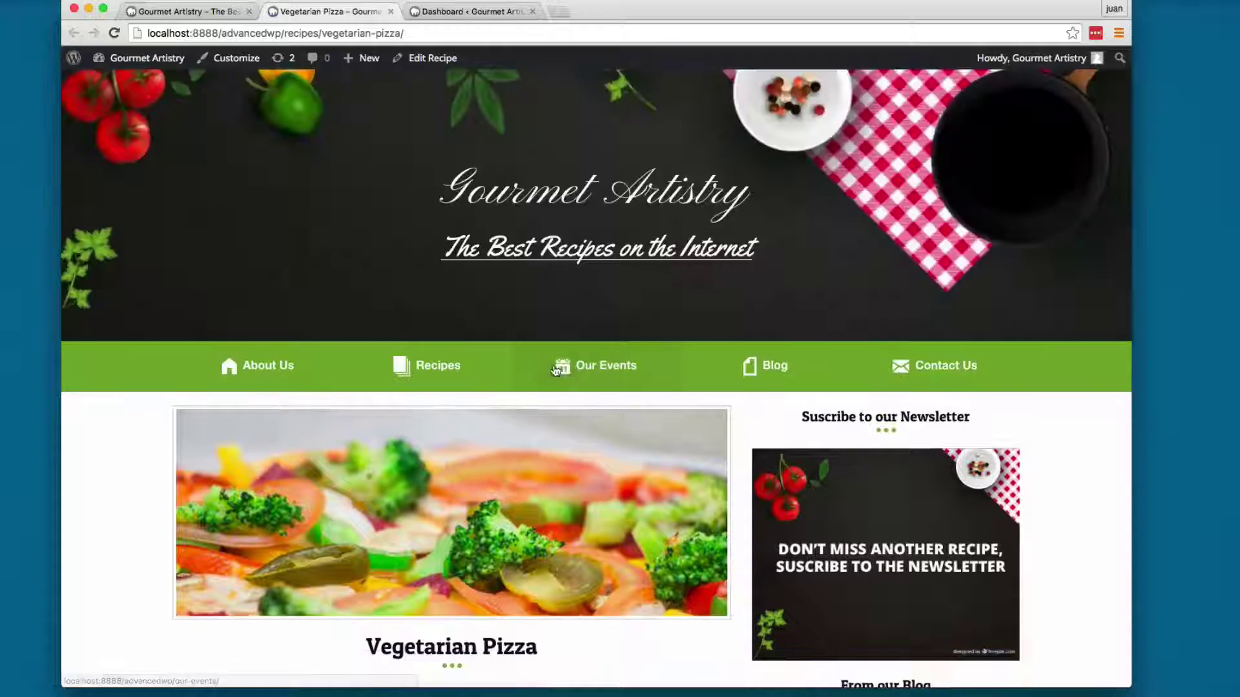
scroll(355, 450, "down", 1)
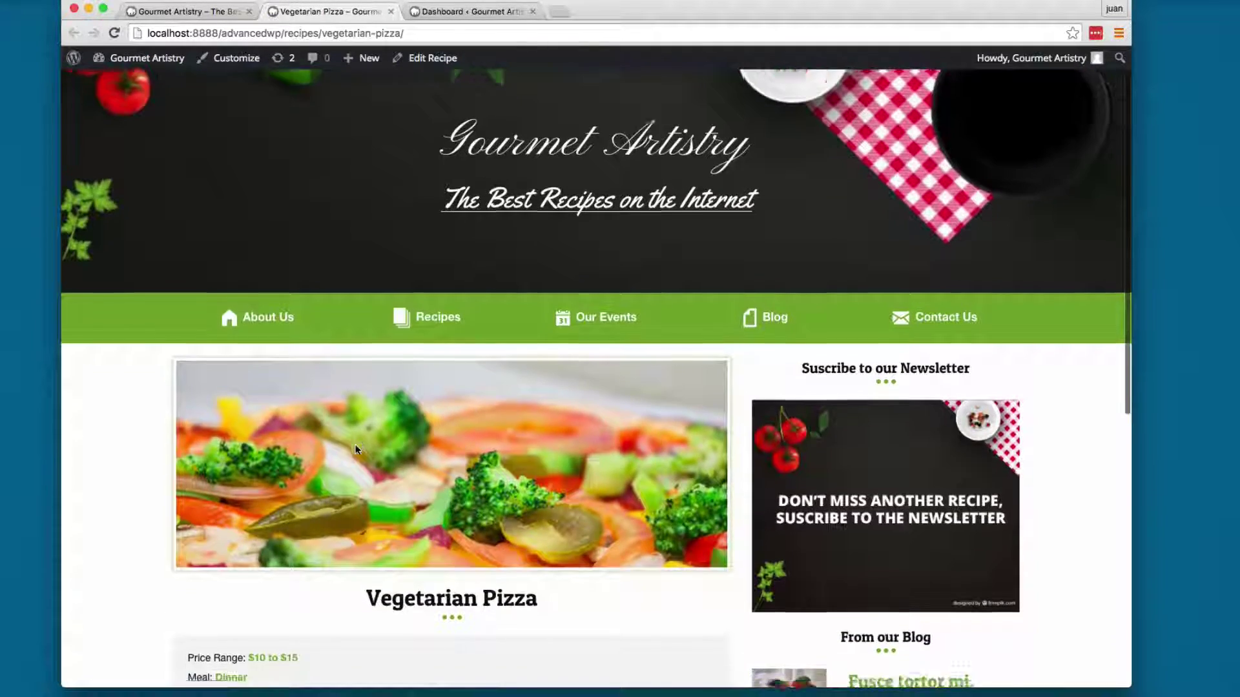
scroll(355, 450, "down", 5)
left_click_drag(490, 453, 301, 434)
scroll(352, 441, "down", 4)
scroll(350, 441, "down", 10)
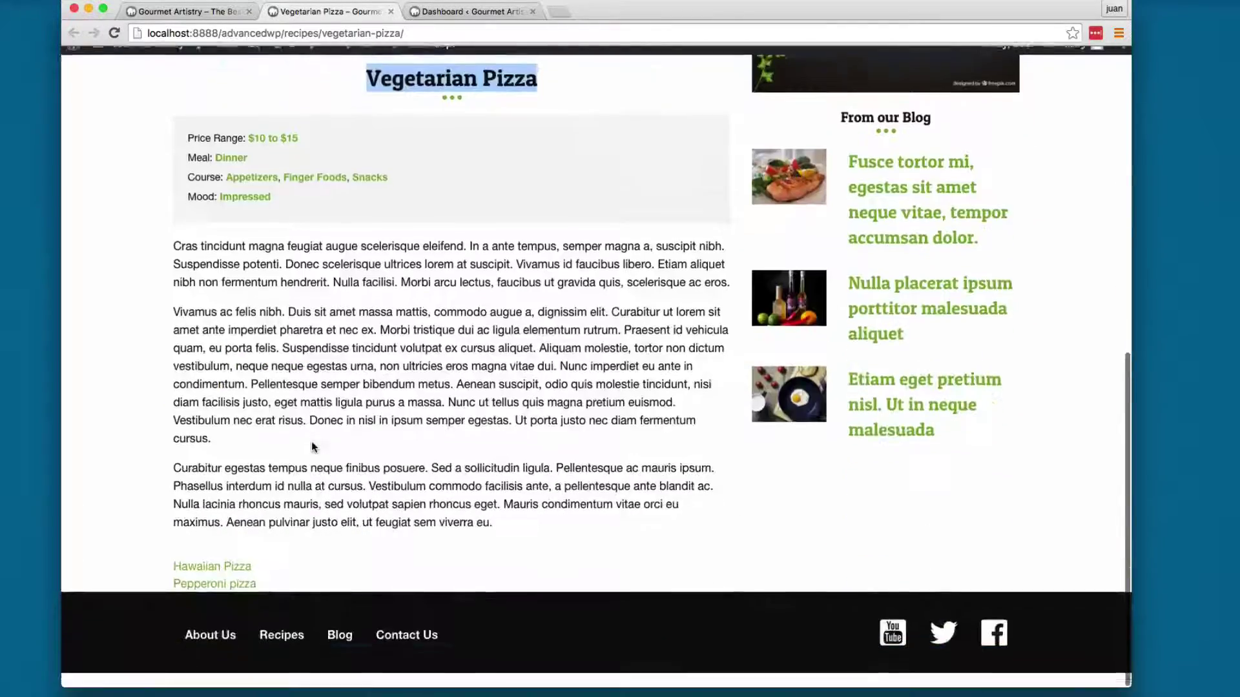
- Close the Vegetarian Pizza page and return to the homepage's meal suggestions and course filter
scroll(327, 199, "up", 15)
left_click(392, 11)
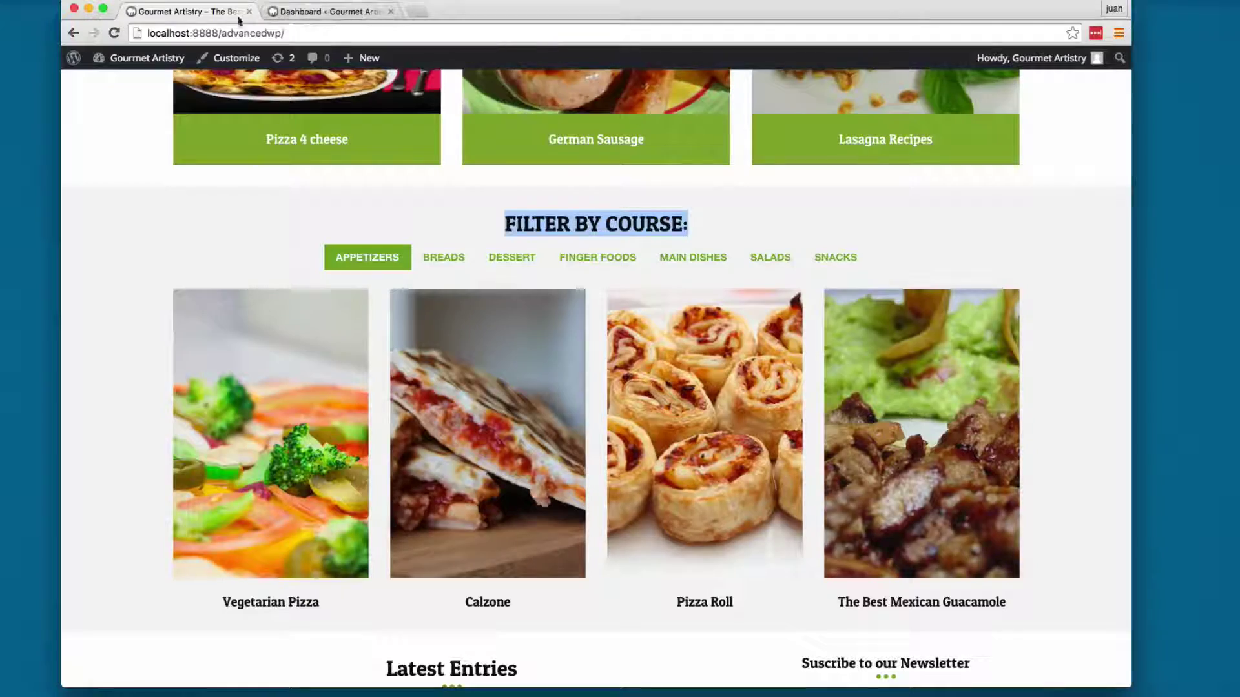
scroll(430, 220, "up", 3)
scroll(417, 219, "up", 1)
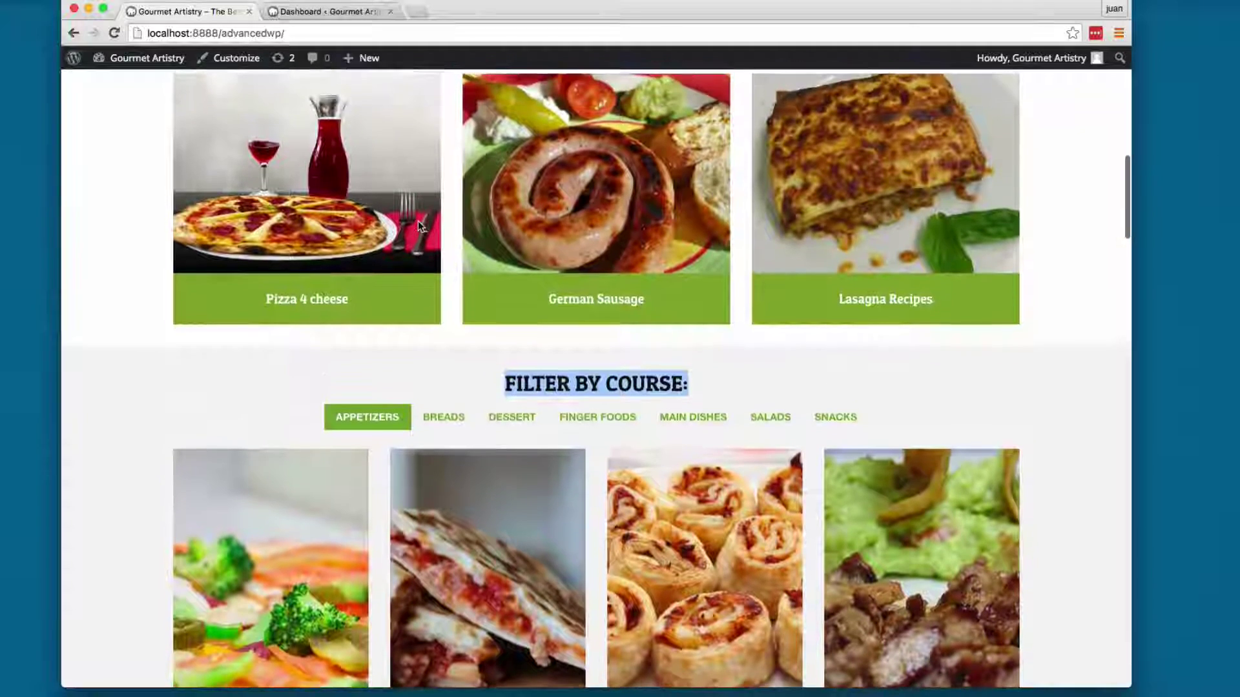
- Switch to the WordPress dashboard and open a blank form for adding a new recipe
left_click(326, 11)
mouse_move(147, 210)
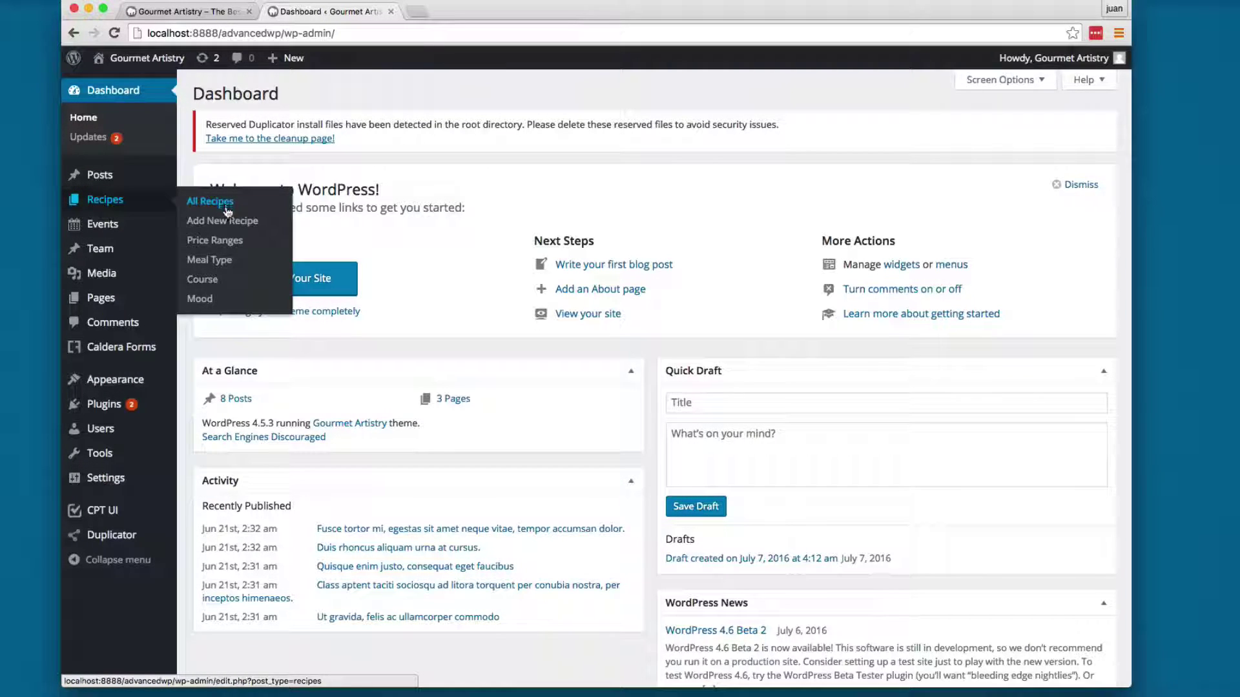
left_click(214, 221)
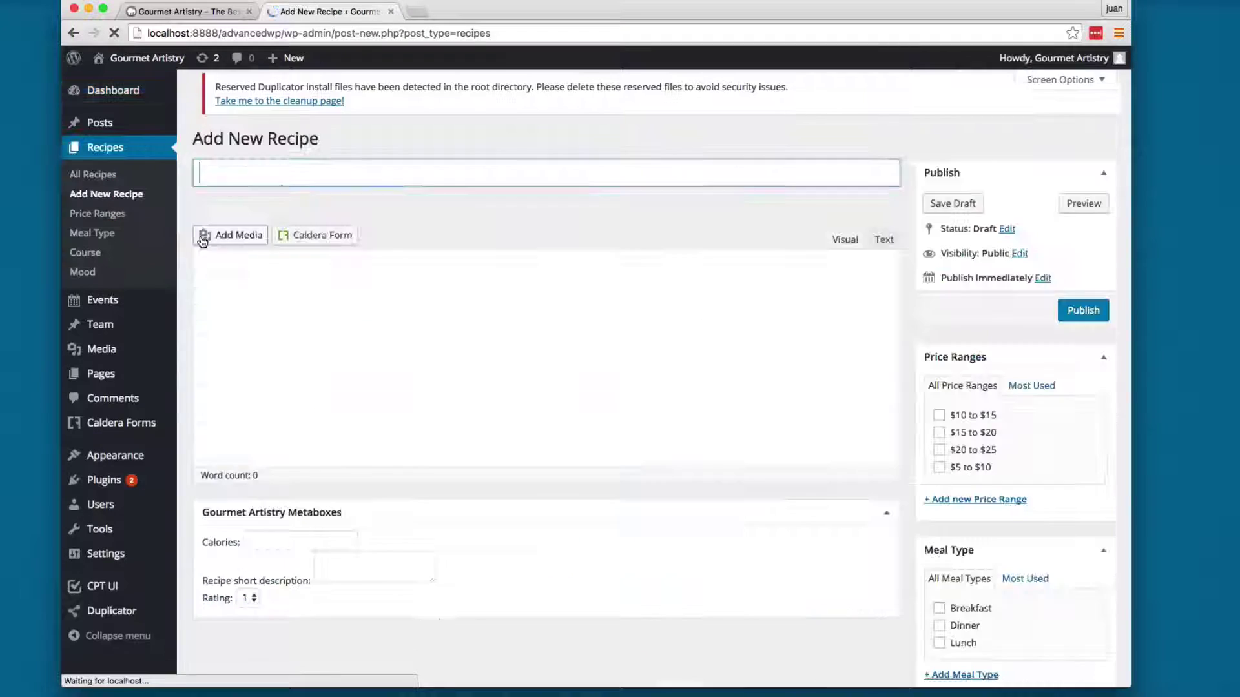
left_click(268, 185)
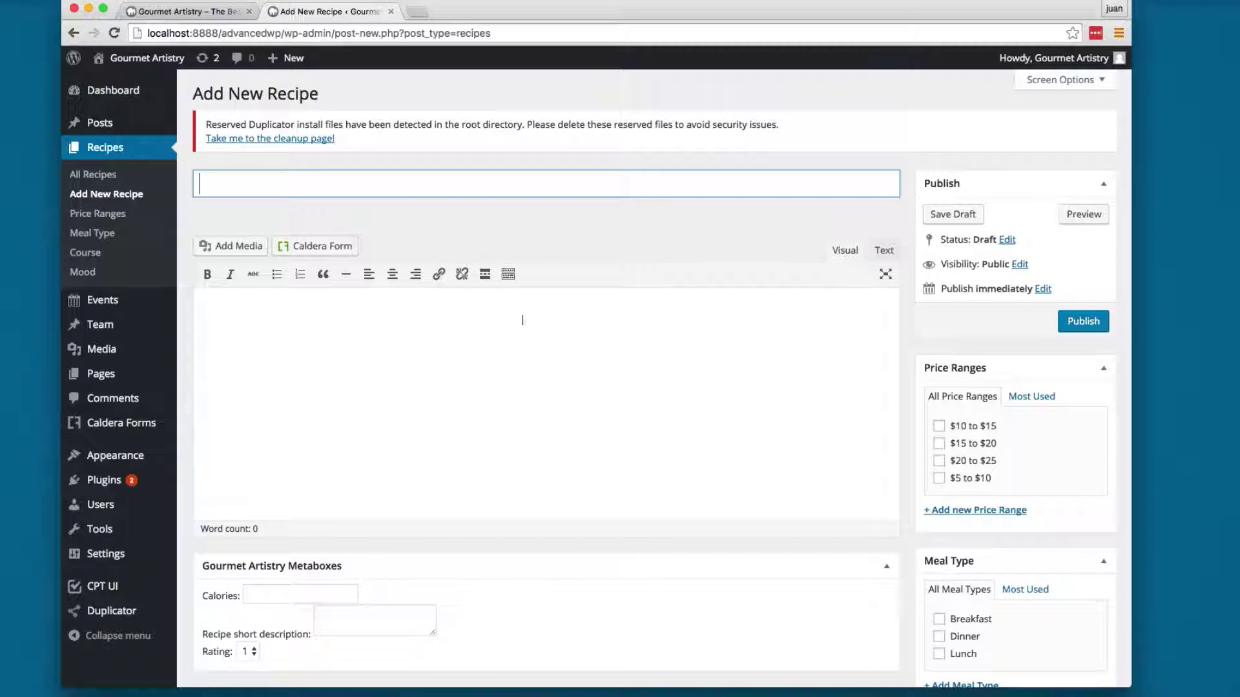
- Review the new recipe form's custom metaboxes and its Price Ranges, Meal Type, Course, Mood and Featured Image options
scroll(969, 371, "down", 2)
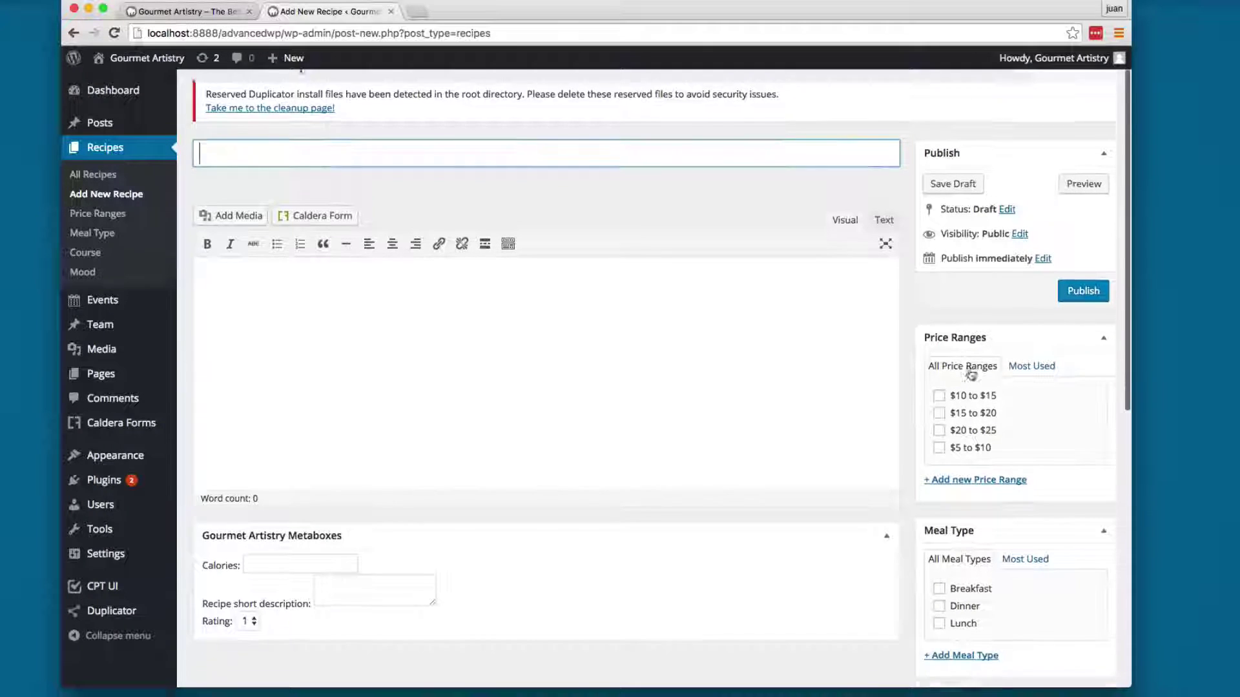
scroll(950, 426, "down", 3)
scroll(950, 427, "down", 1)
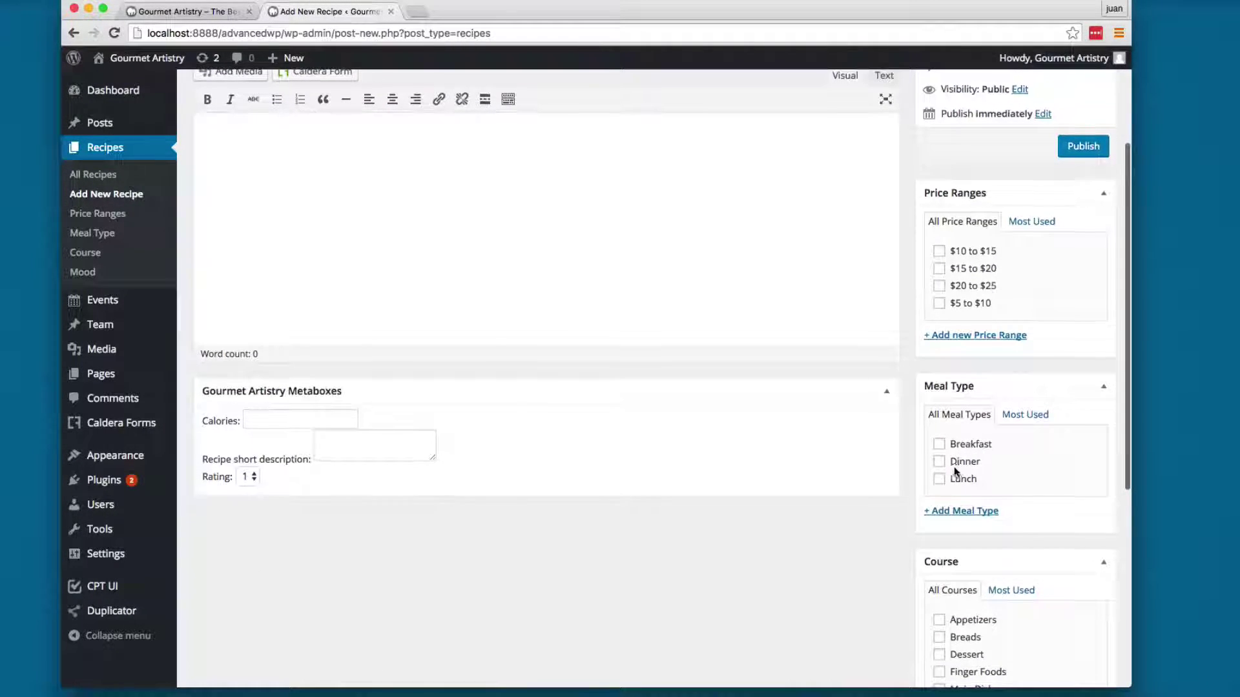
scroll(957, 478, "down", 5)
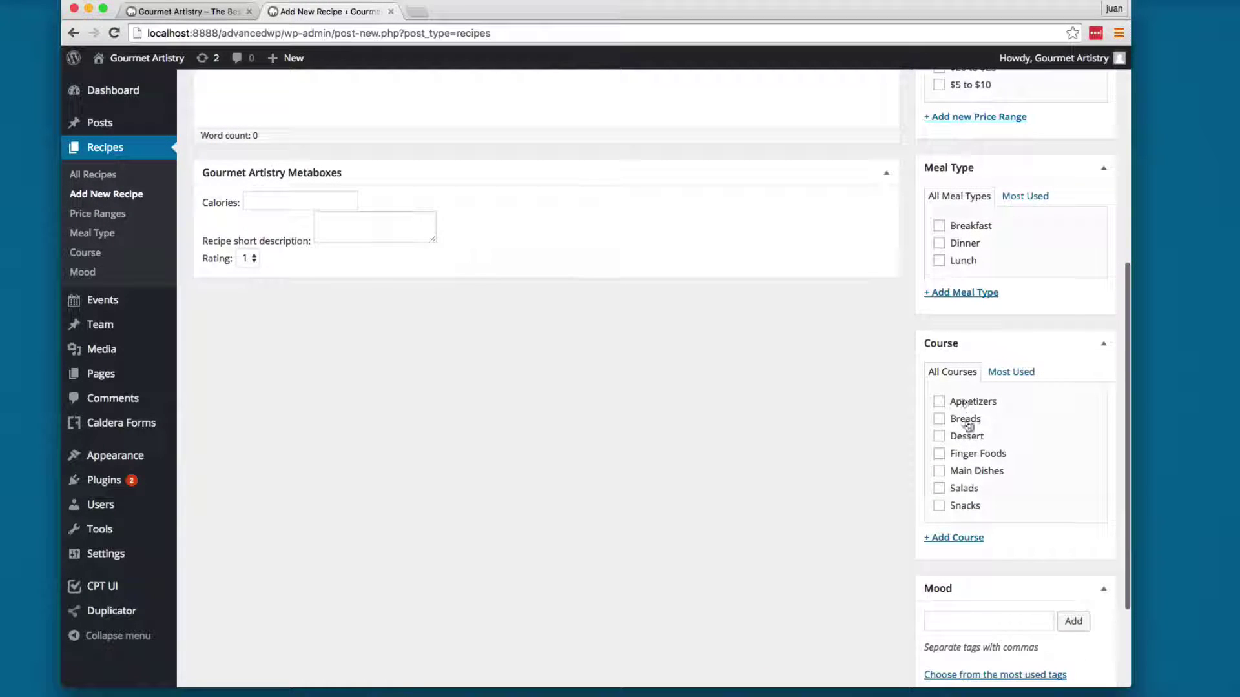
scroll(967, 495, "down", 3)
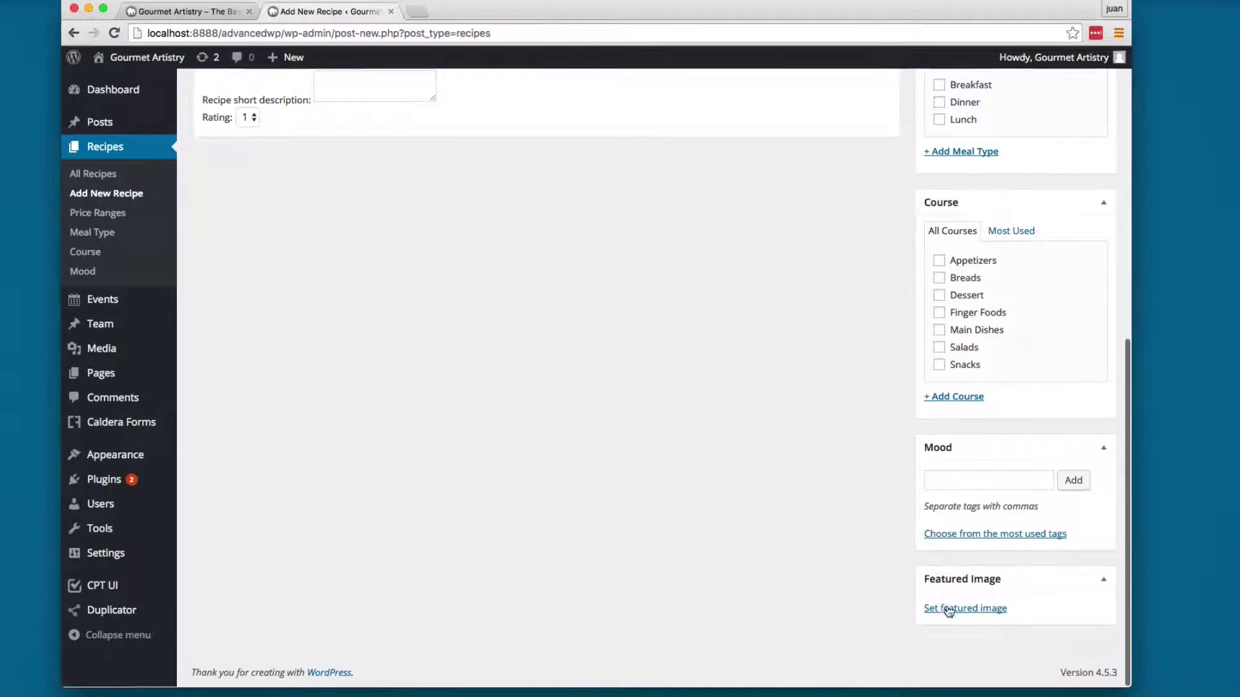
scroll(976, 606, "up", 7)
scroll(895, 354, "up", 3)
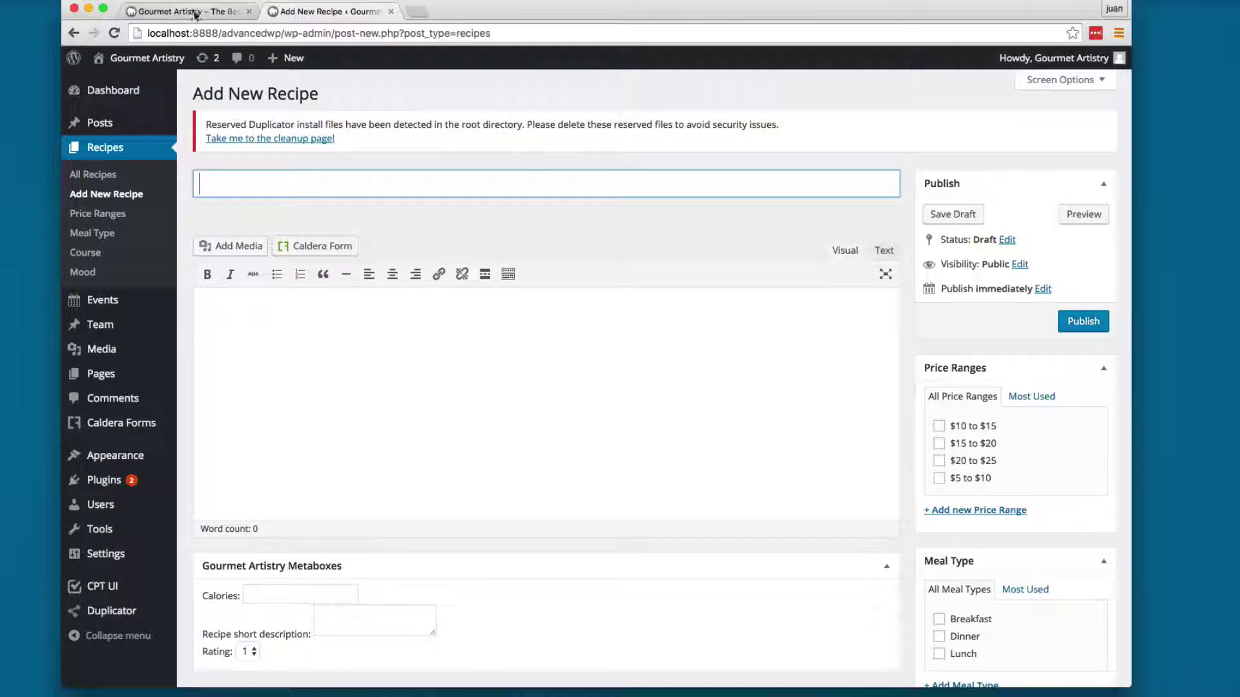
- Return to the homepage and examine the Latest Entries section with its heading, Recipes labels and recipe details
key("ctrl+shift+Tab")
scroll(672, 294, "down", 10)
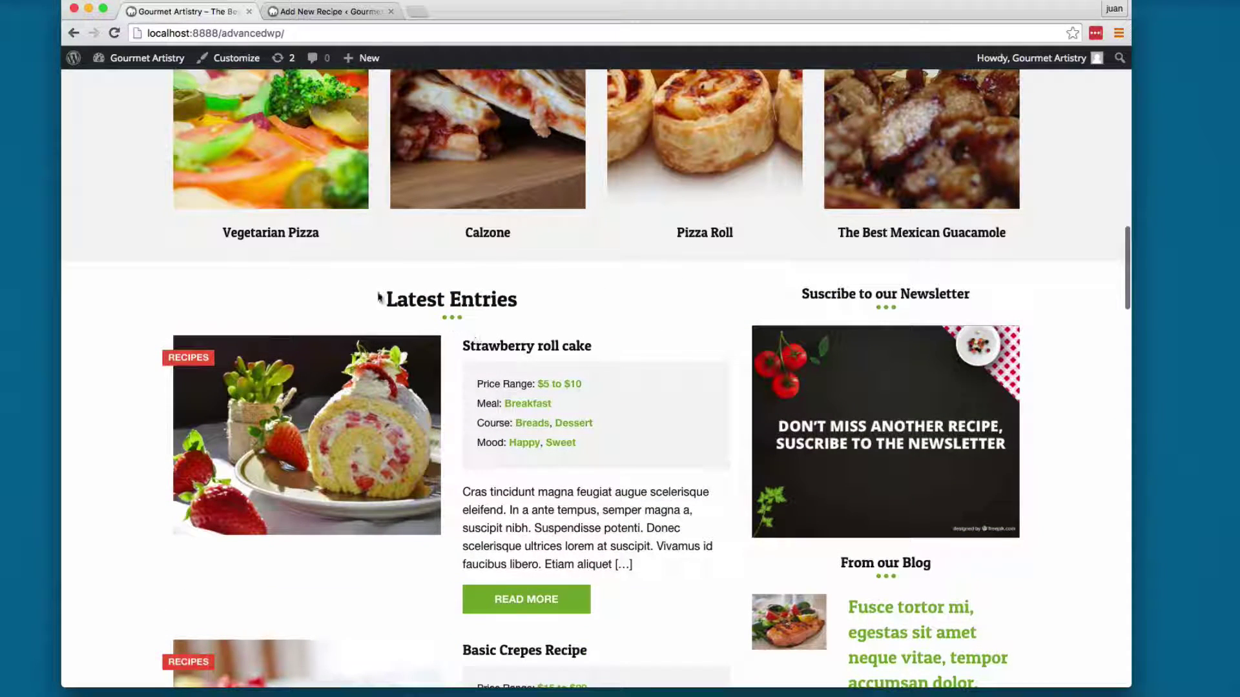
left_click_drag(380, 297, 544, 299)
left_click(546, 299)
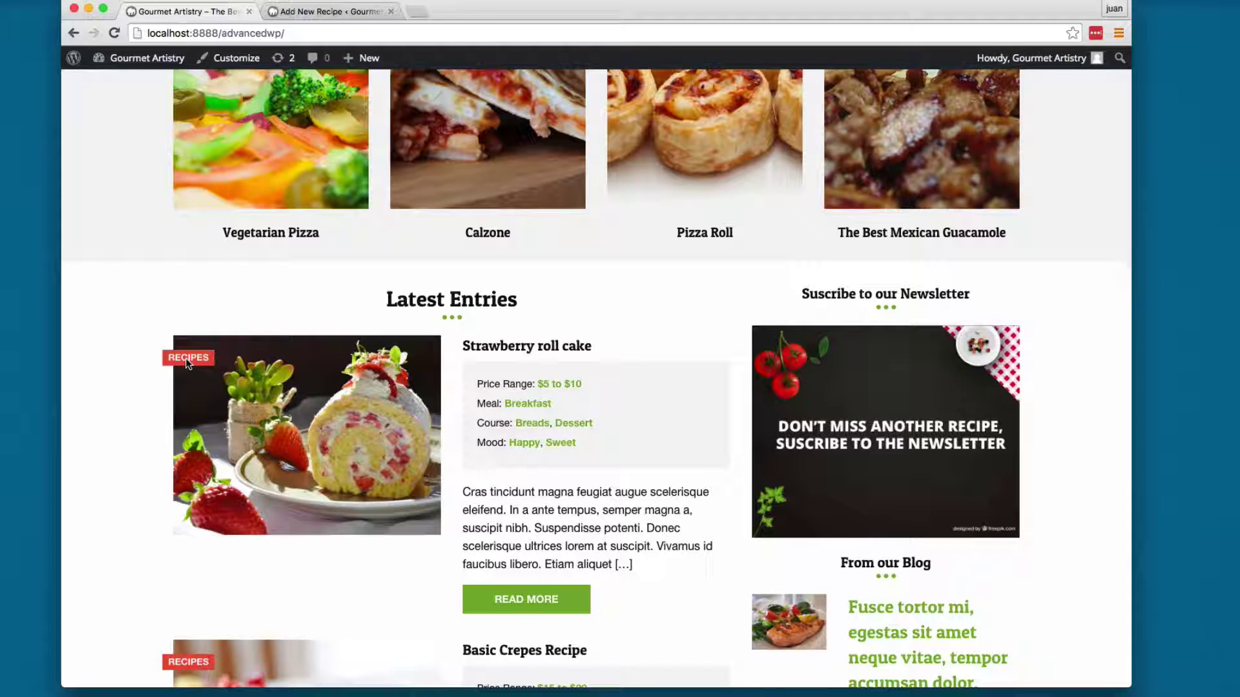
scroll(246, 351, "up", 1)
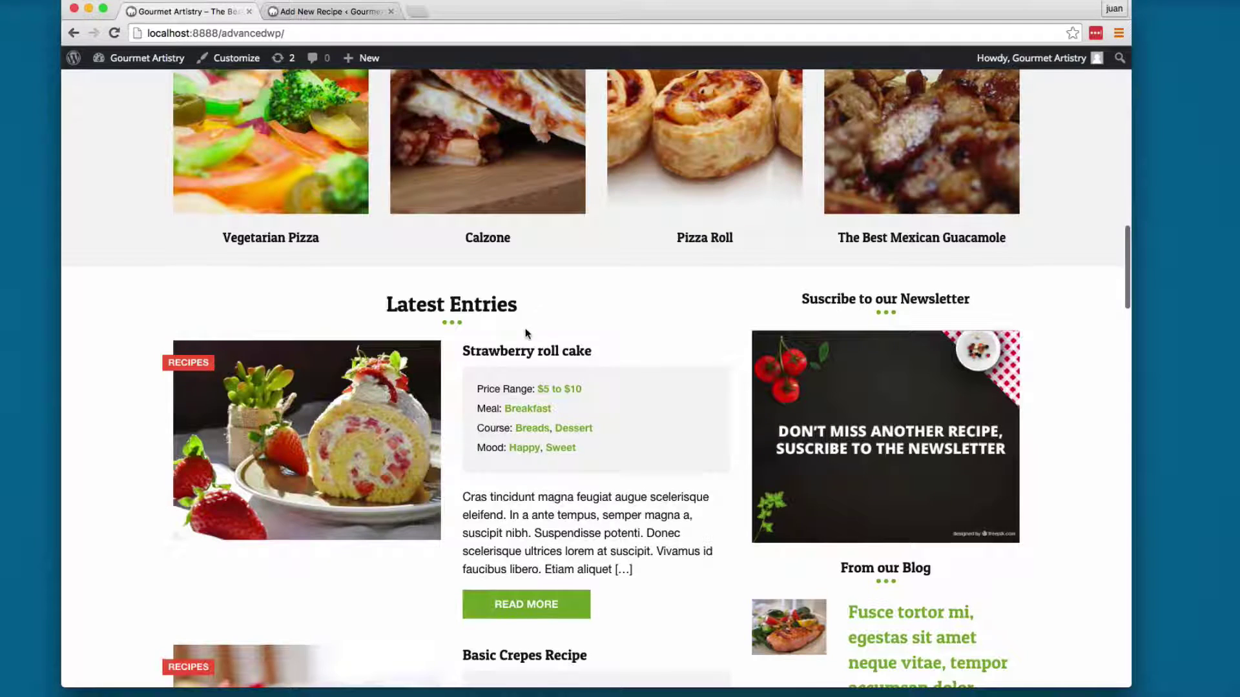
scroll(524, 336, "down", 1)
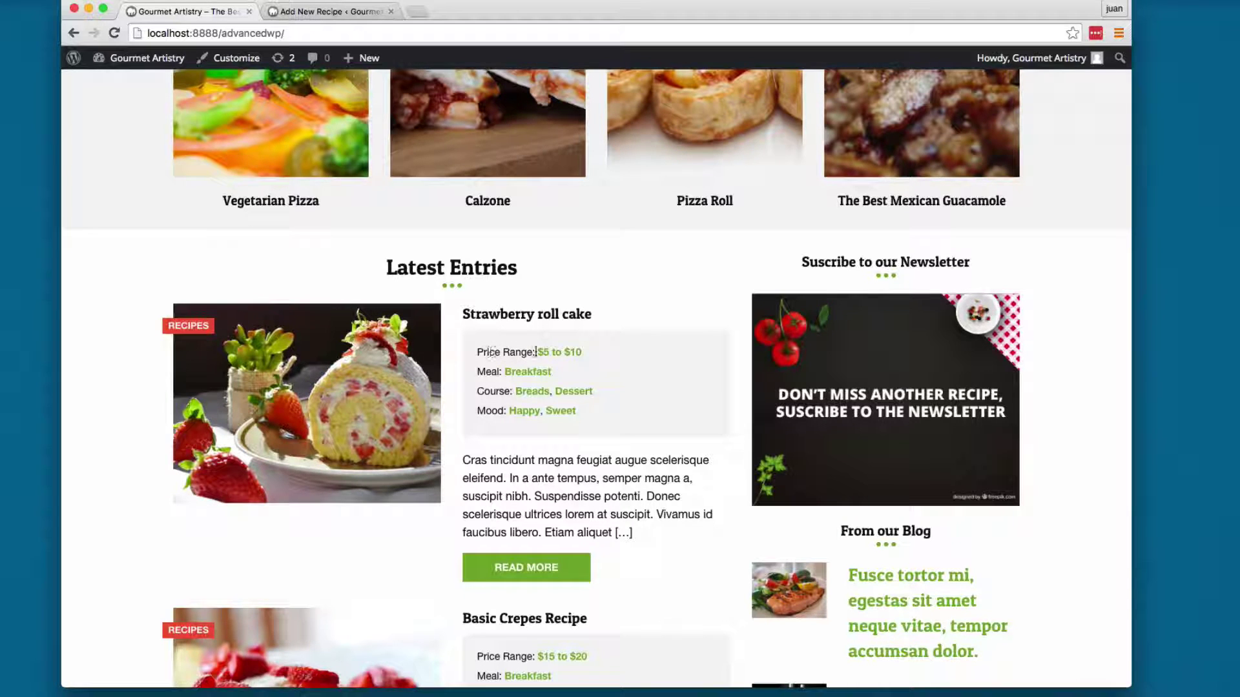
- Open the Strawberry roll cake's $5 to $10 price range in a new tab, review its heading and recipes, and close it
right_click(559, 352)
left_click(601, 352)
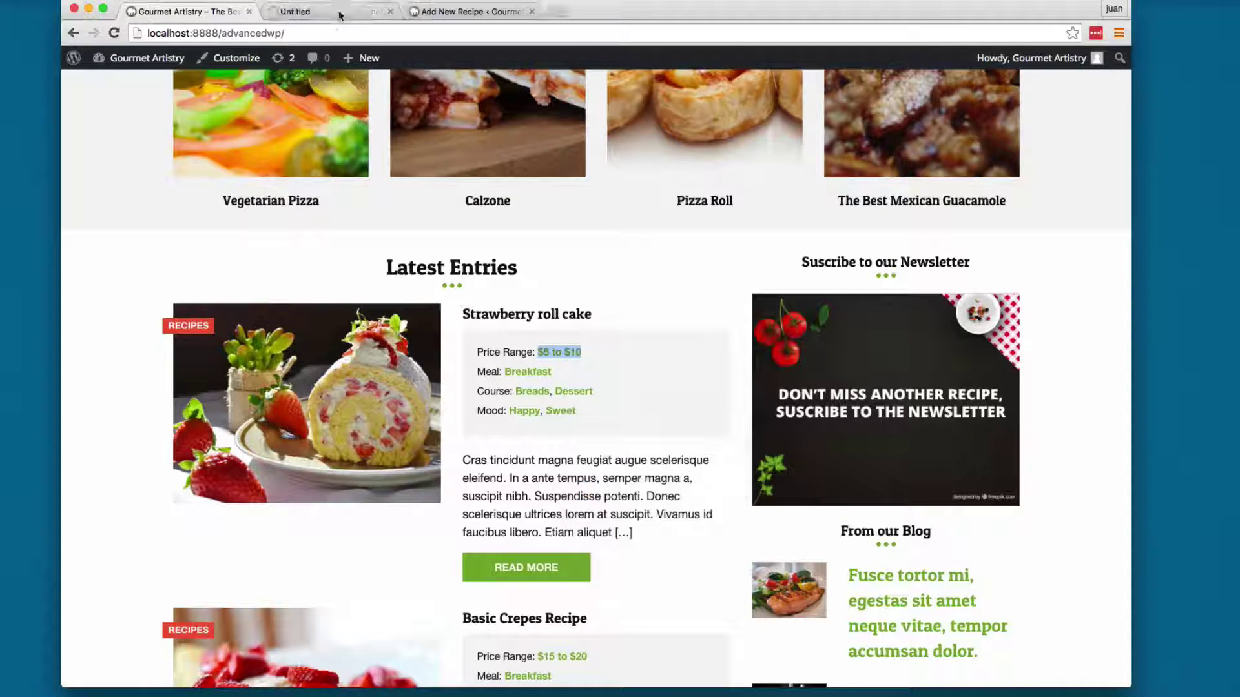
left_click(341, 15)
scroll(225, 246, "down", 3)
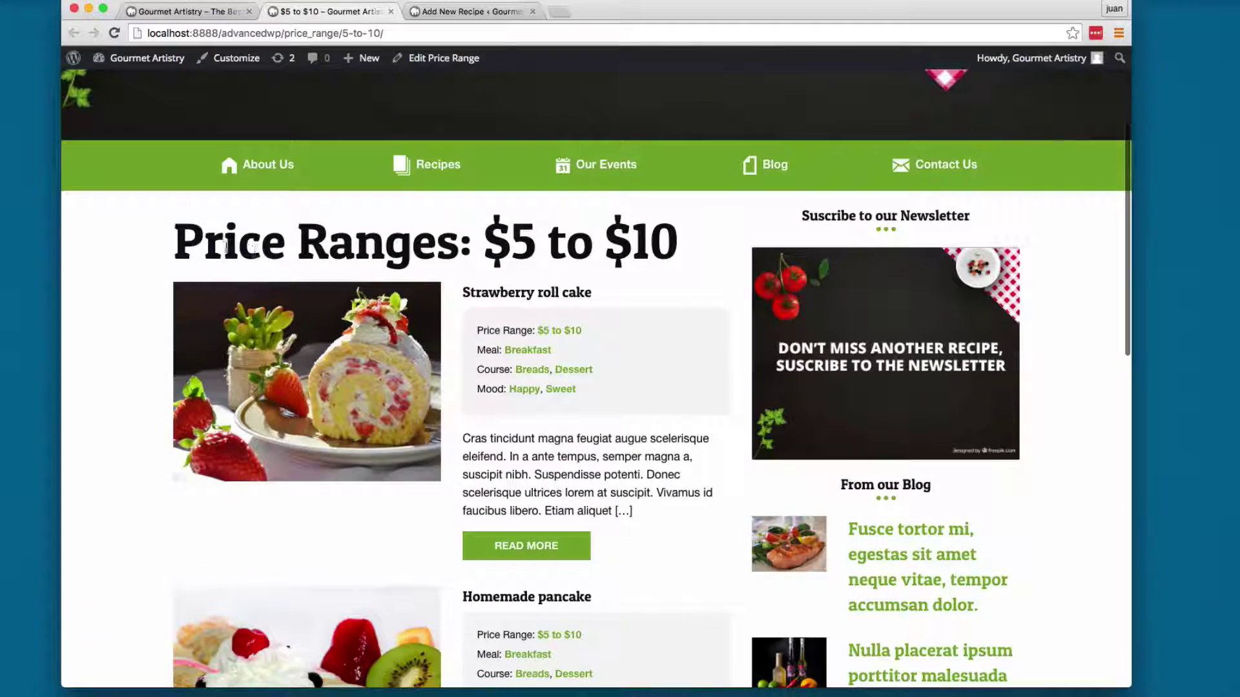
left_click_drag(173, 244, 635, 245)
scroll(614, 295, "down", 4)
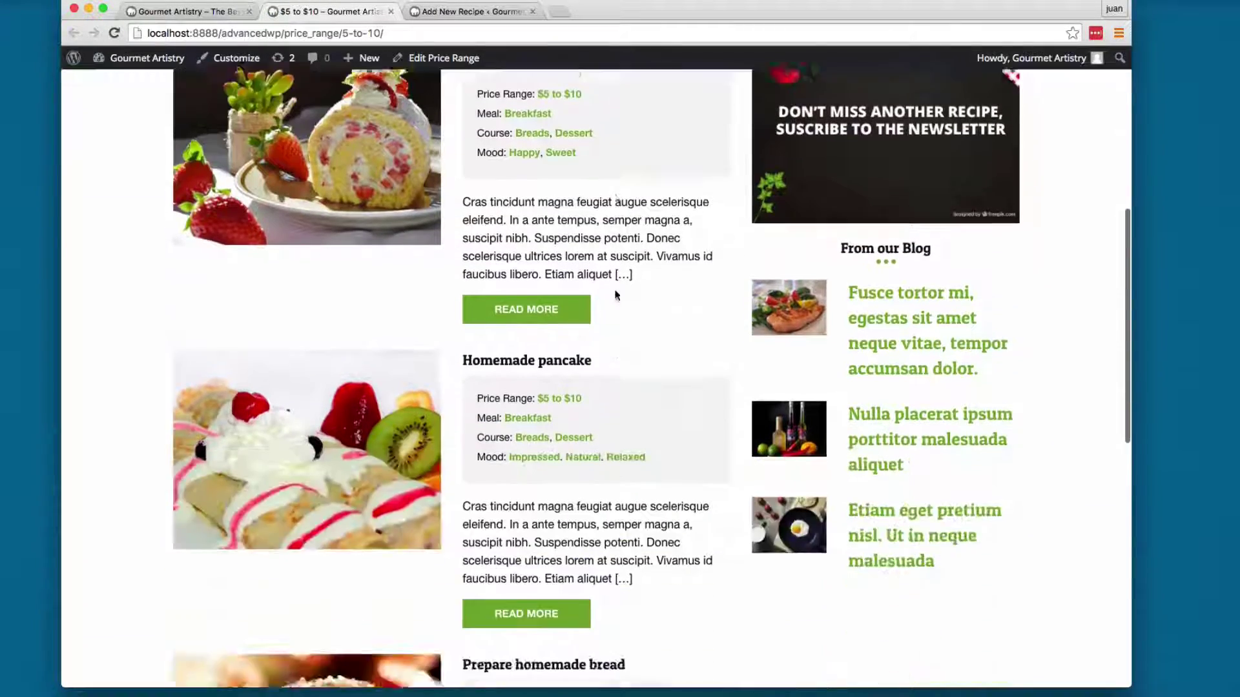
scroll(615, 295, "down", 10)
scroll(611, 294, "up", 12)
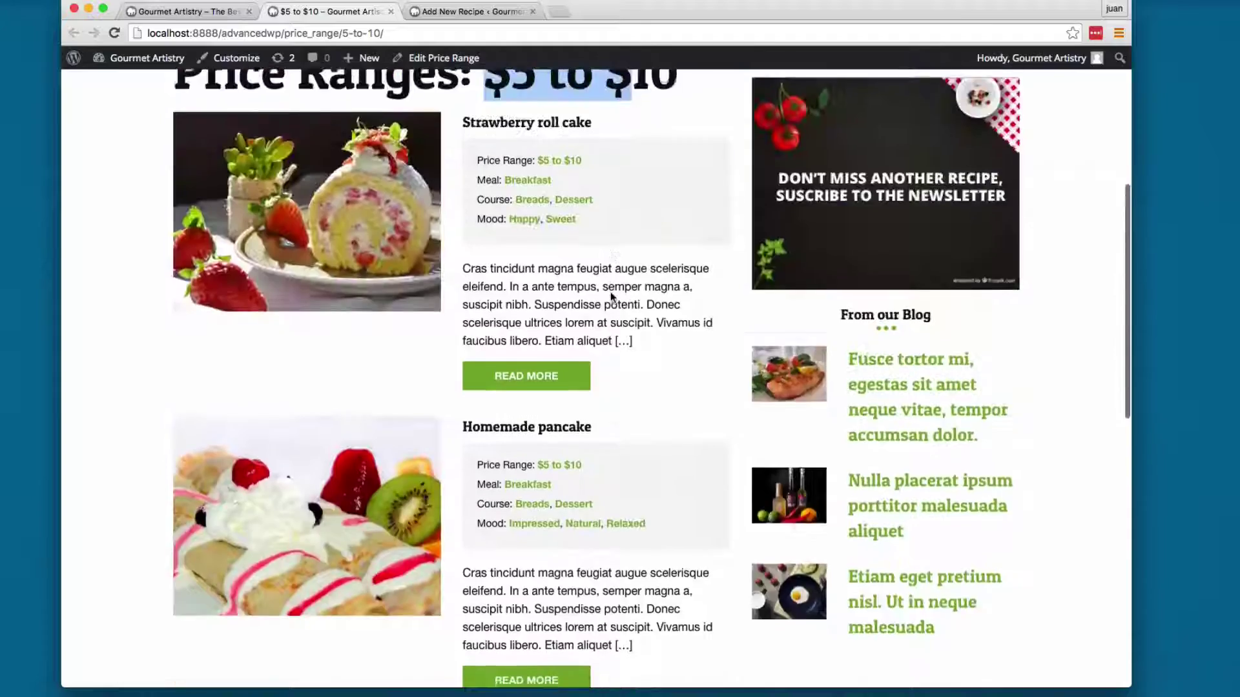
scroll(610, 294, "up", 3)
left_click_drag(486, 175, 678, 172)
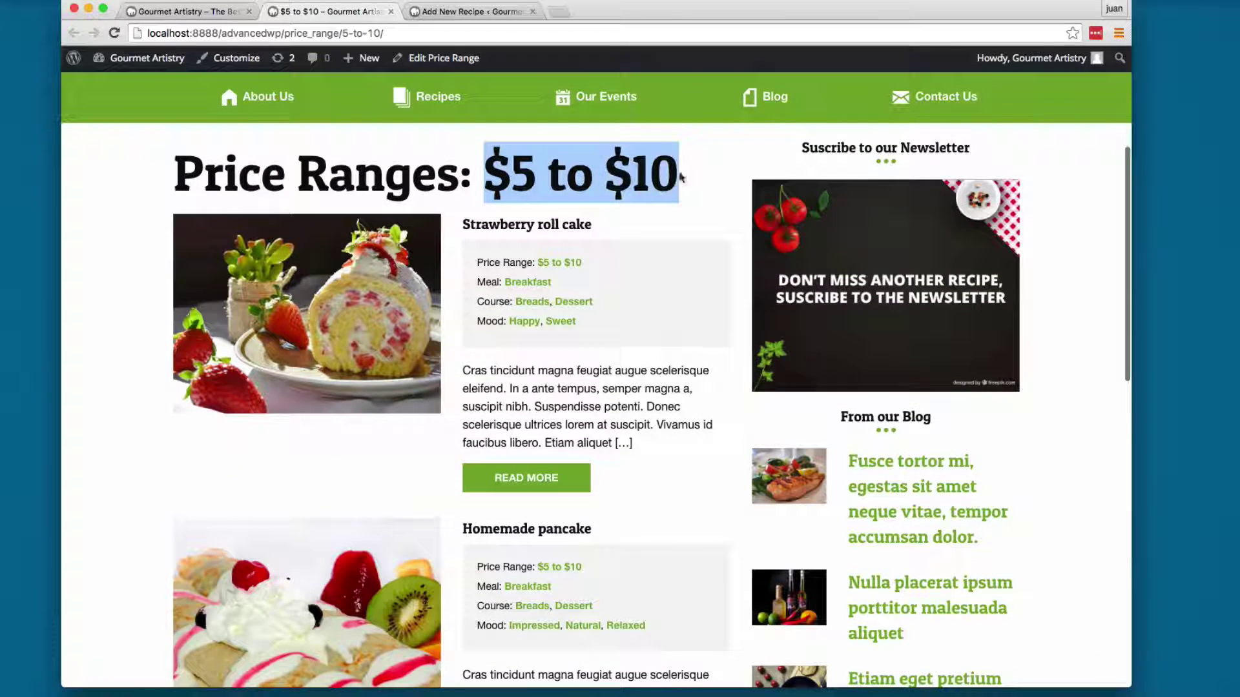
left_click(391, 11)
- Open the Basic Crepes Recipe's $15 to $20 price range in a new tab and review the listed recipes
scroll(463, 245, "down", 8)
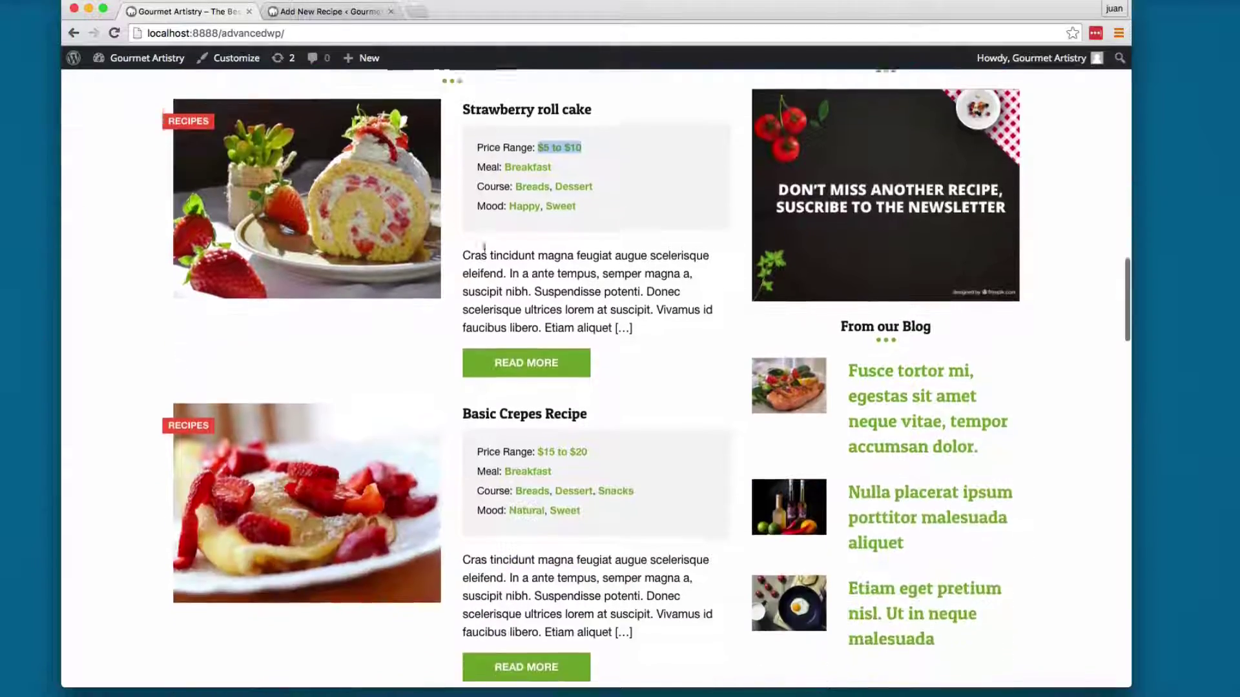
scroll(550, 376, "up", 7)
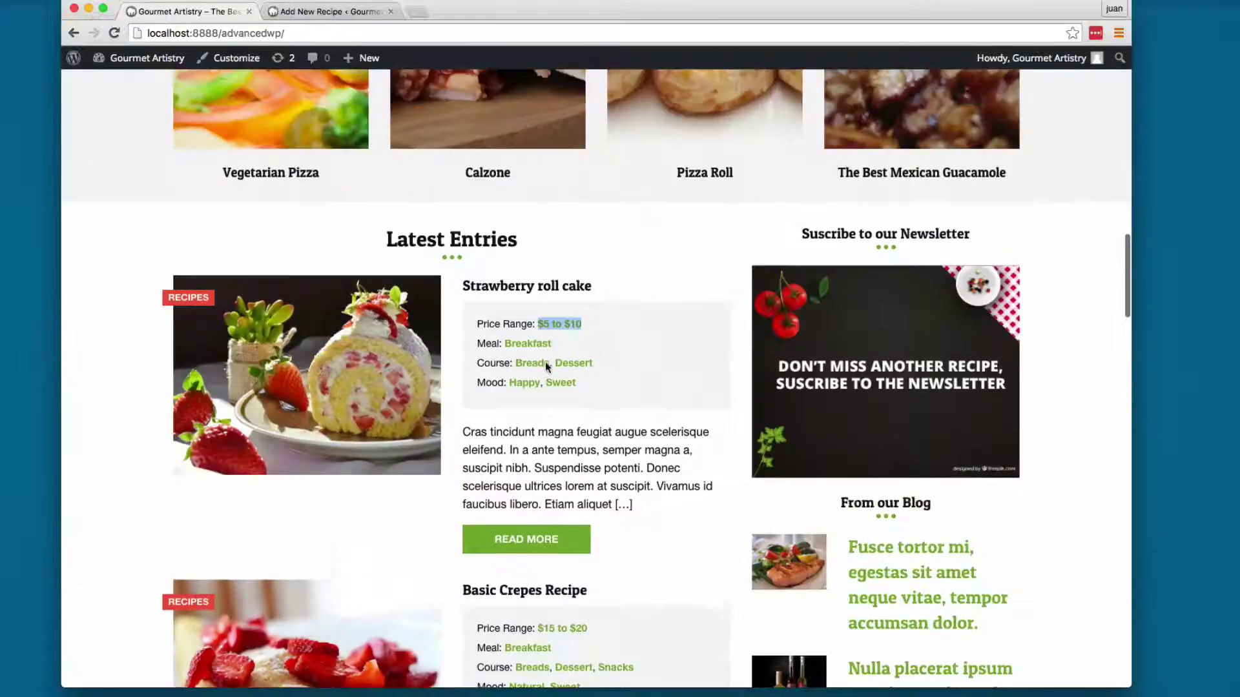
right_click(565, 575)
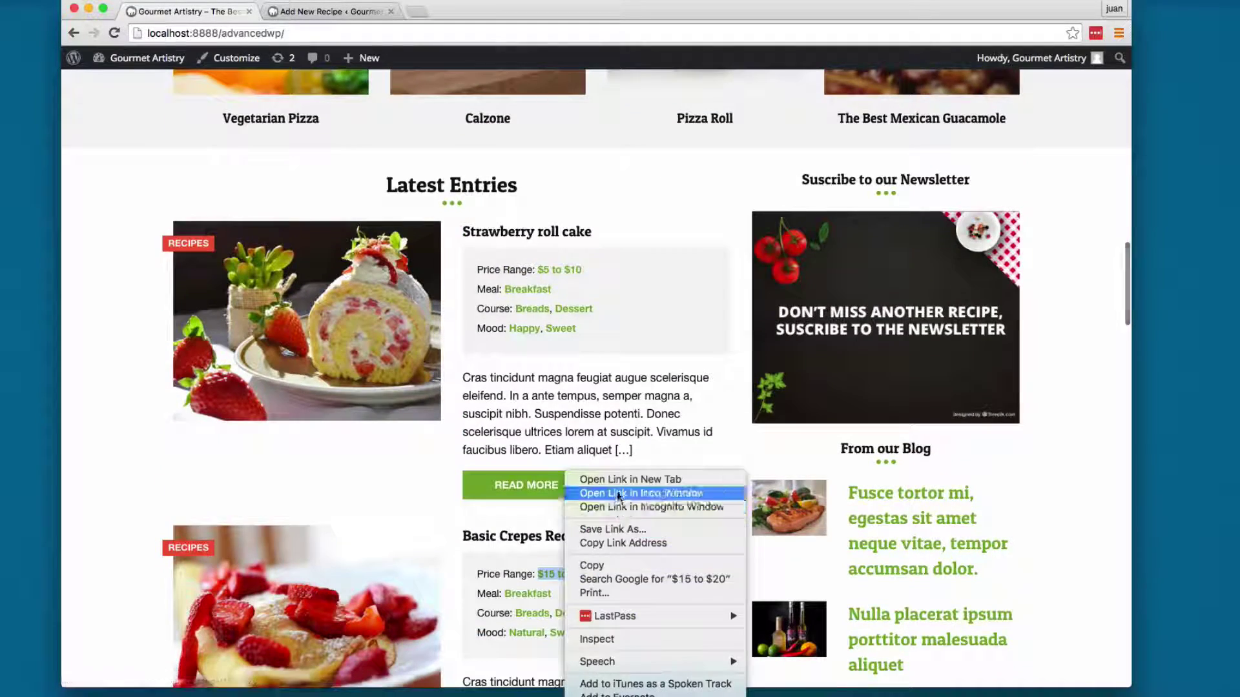
left_click(621, 479)
left_click(312, 11)
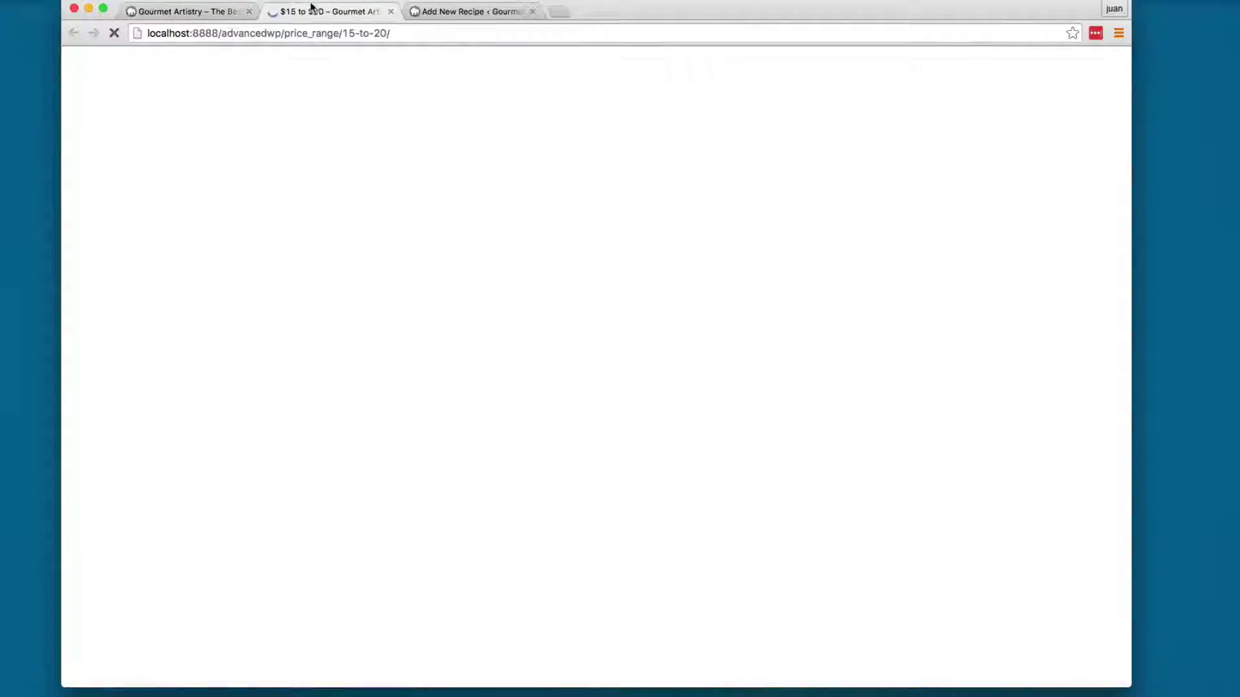
scroll(563, 239, "down", 10)
scroll(563, 238, "down", 15)
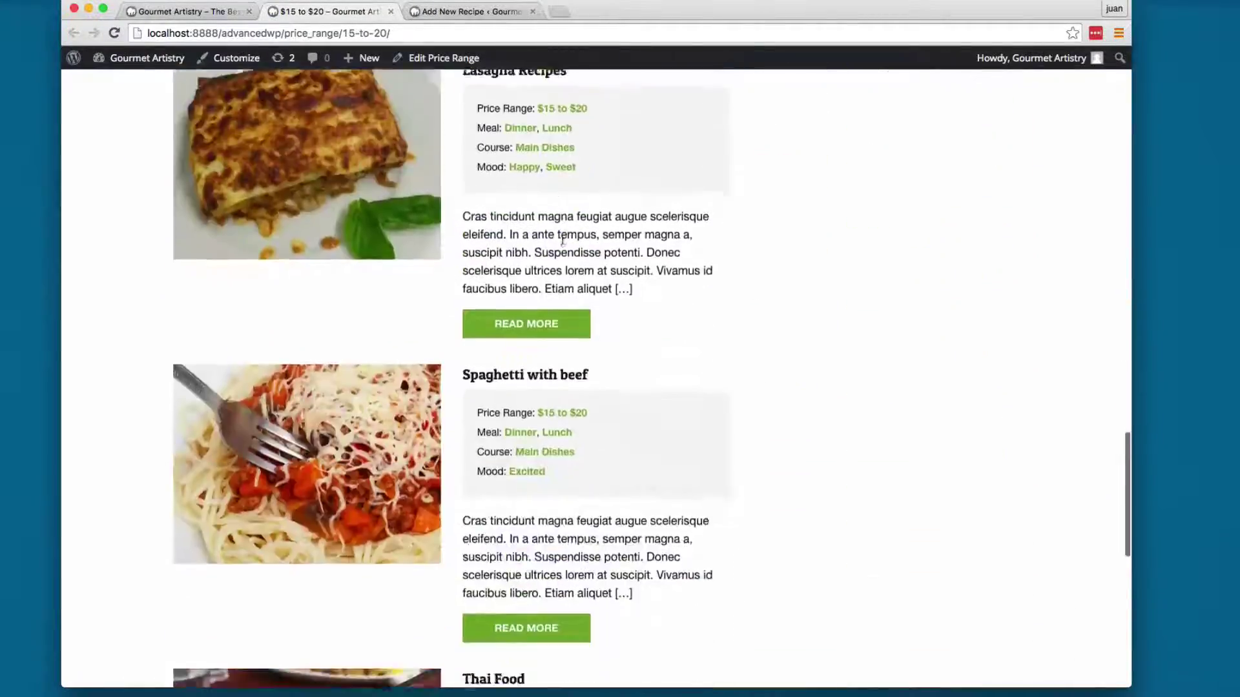
scroll(574, 226, "up", 20)
scroll(578, 222, "down", 5)
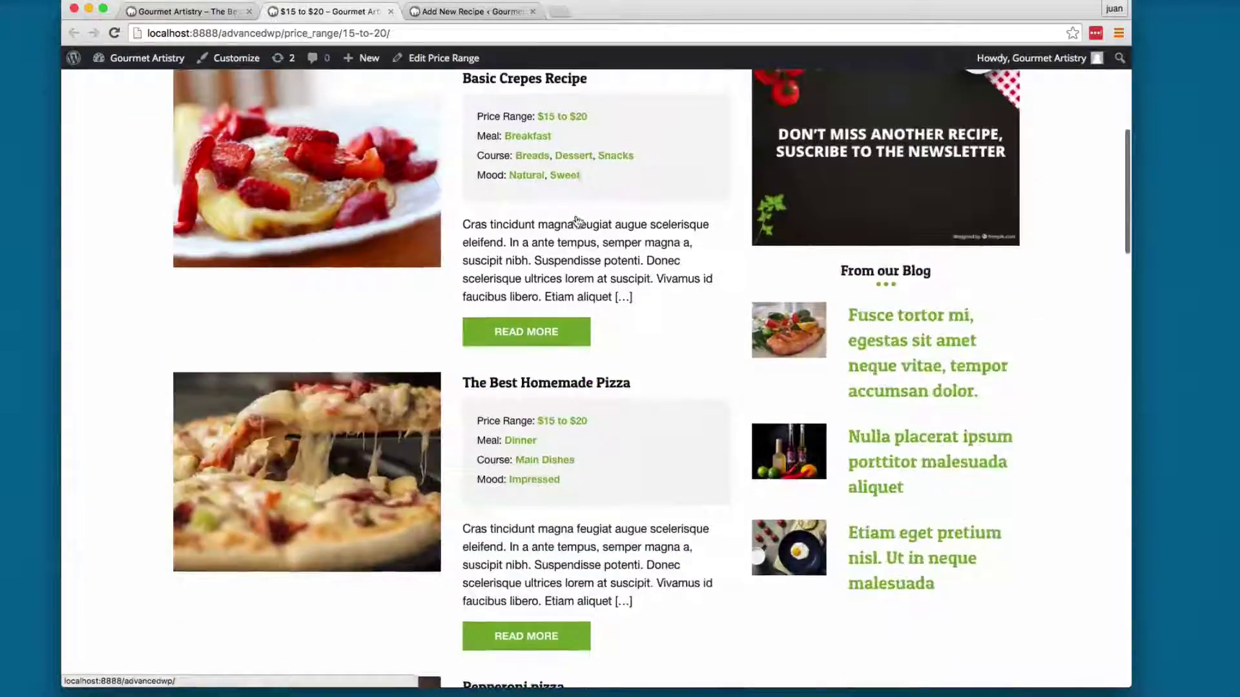
scroll(572, 220, "up", 1)
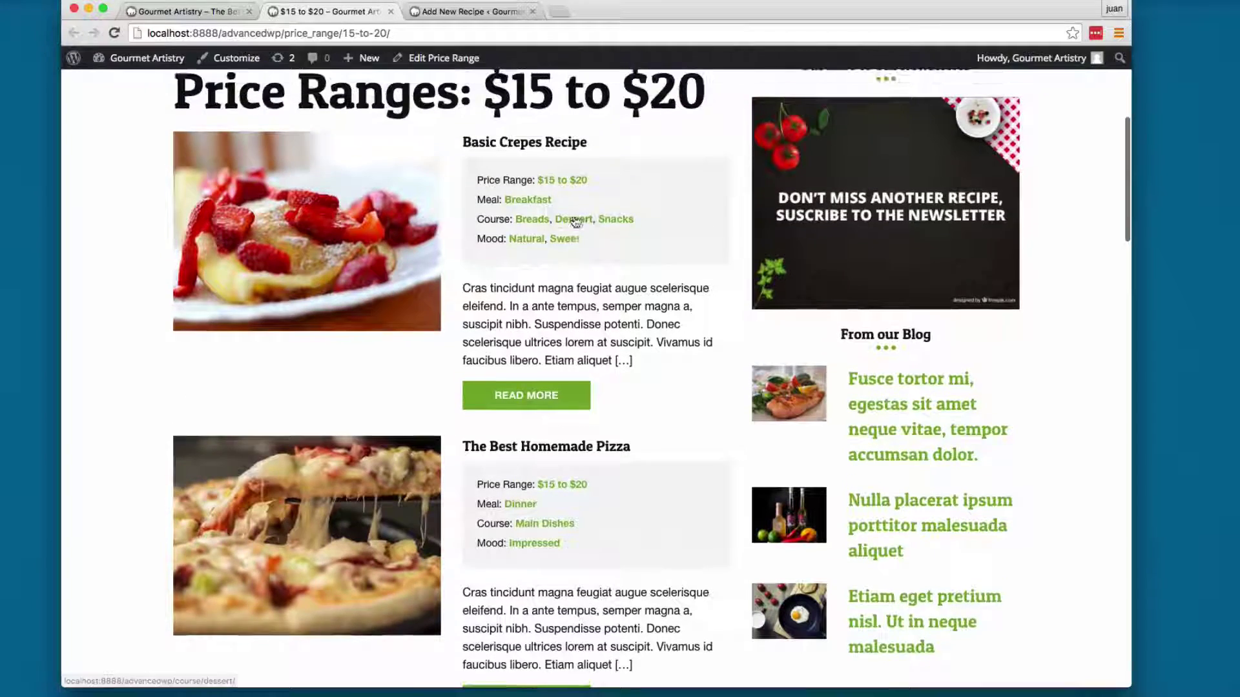
- View the Breakfast meal type archive, review its heading and recipes, and close the tab
left_click(530, 207)
scroll(553, 296, "down", 3)
double_click(213, 268)
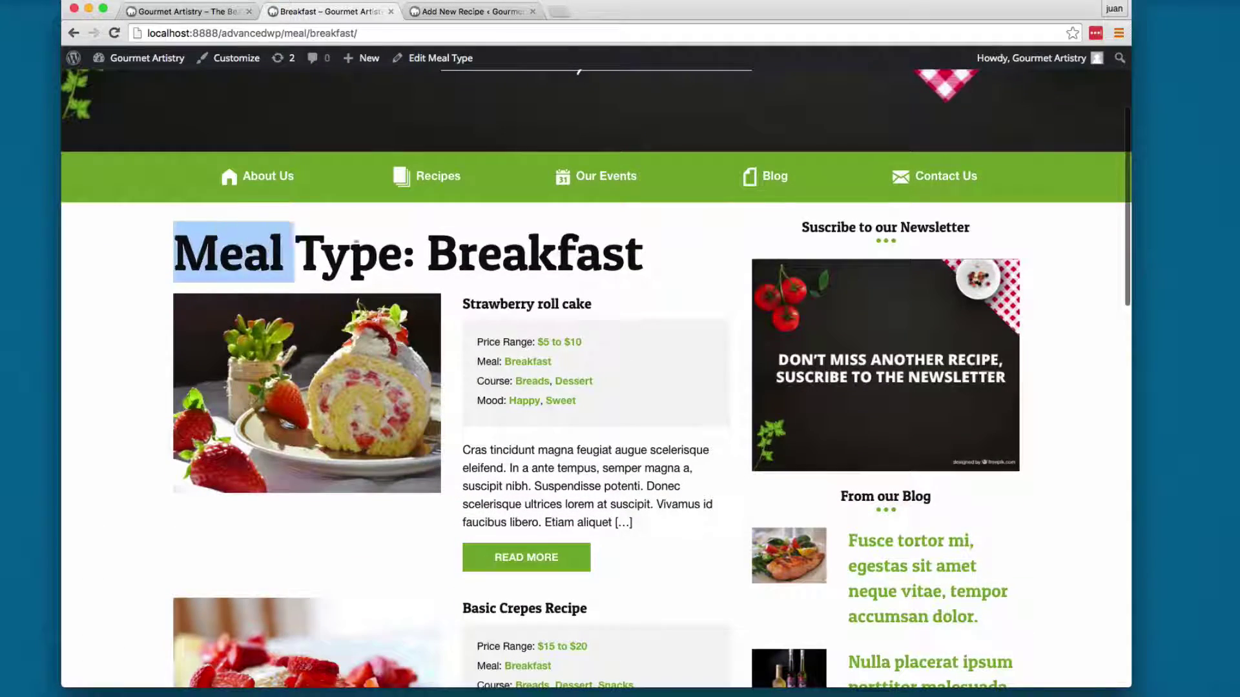
left_click(364, 258)
double_click(443, 259)
scroll(514, 288, "down", 15)
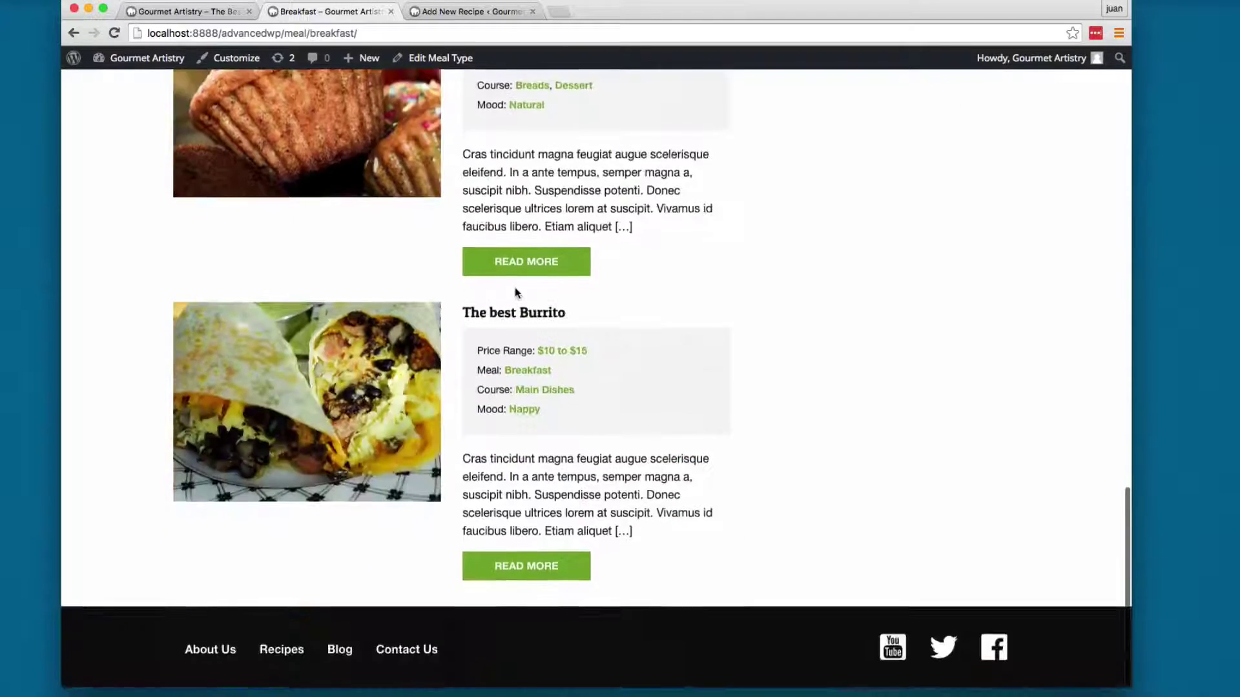
scroll(515, 292, "up", 15)
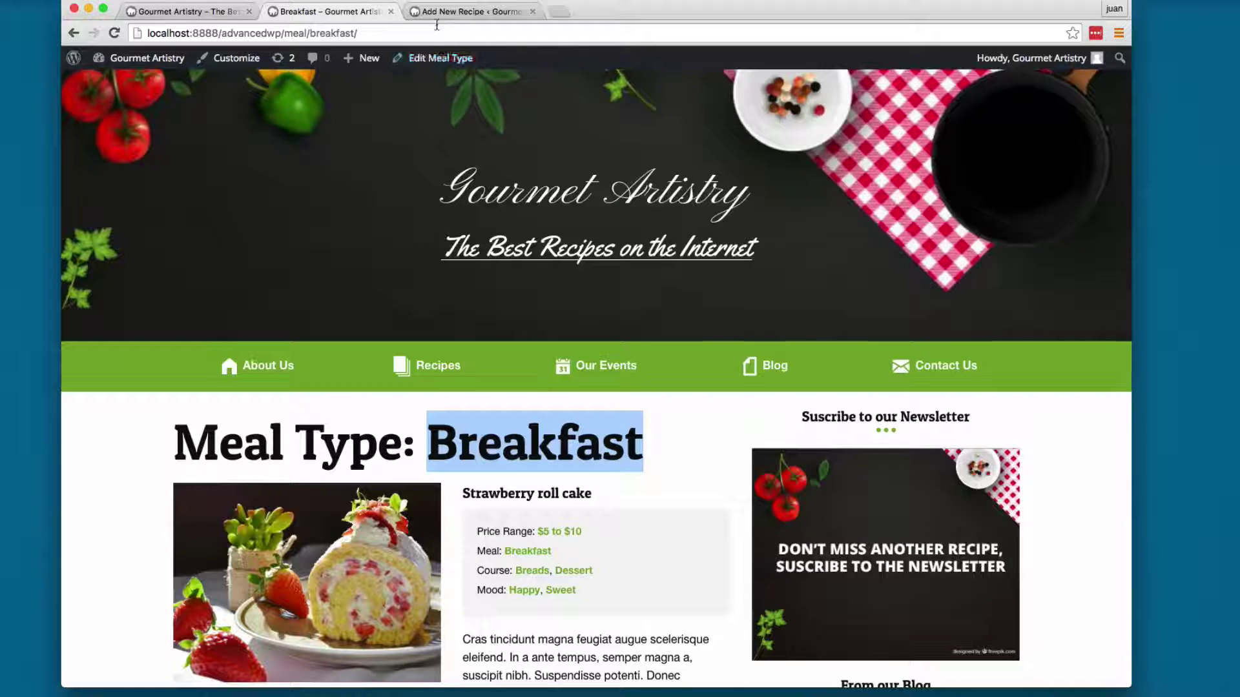
left_click(391, 11)
- Open the full Strawberry roll cake recipe from the homepage's Latest Entries
scroll(470, 206, "down", 3)
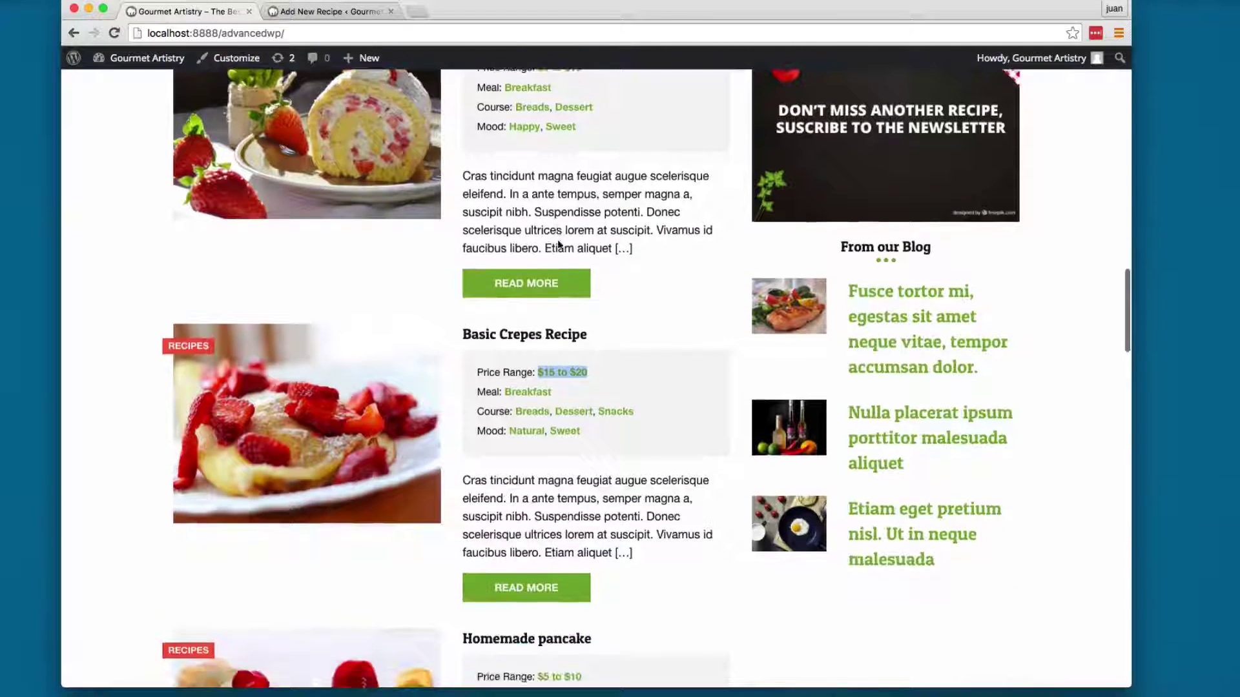
scroll(337, 297, "up", 2)
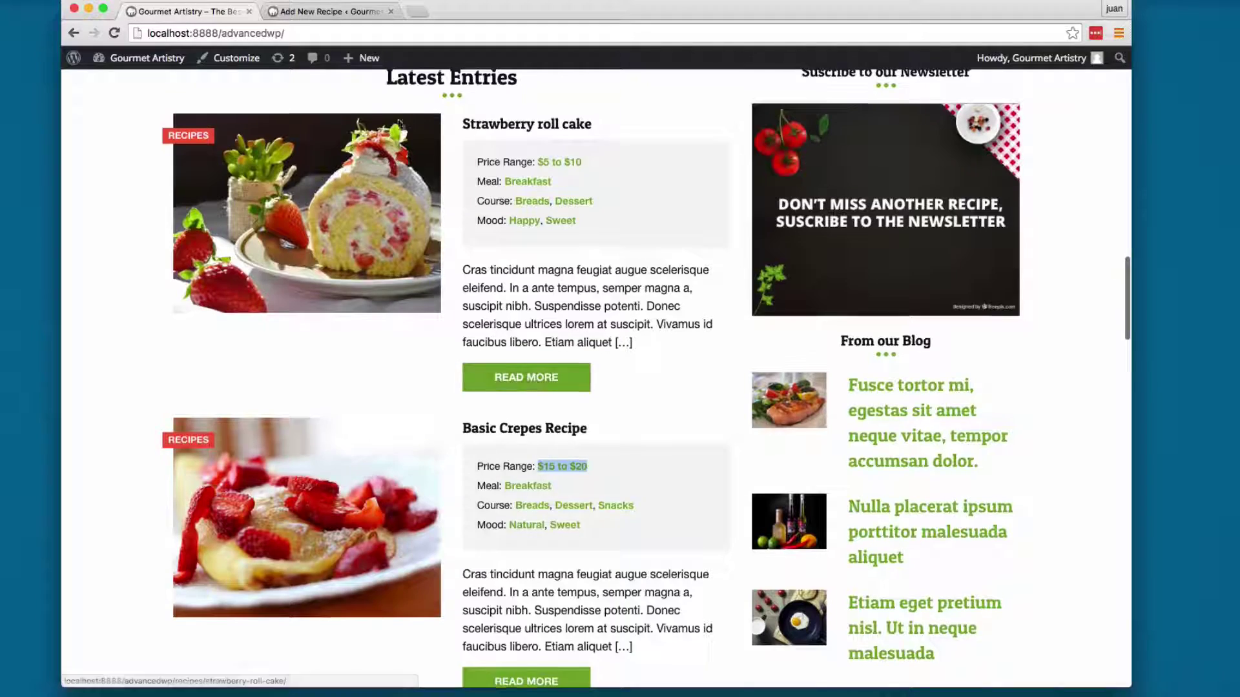
scroll(526, 378, "up", 1)
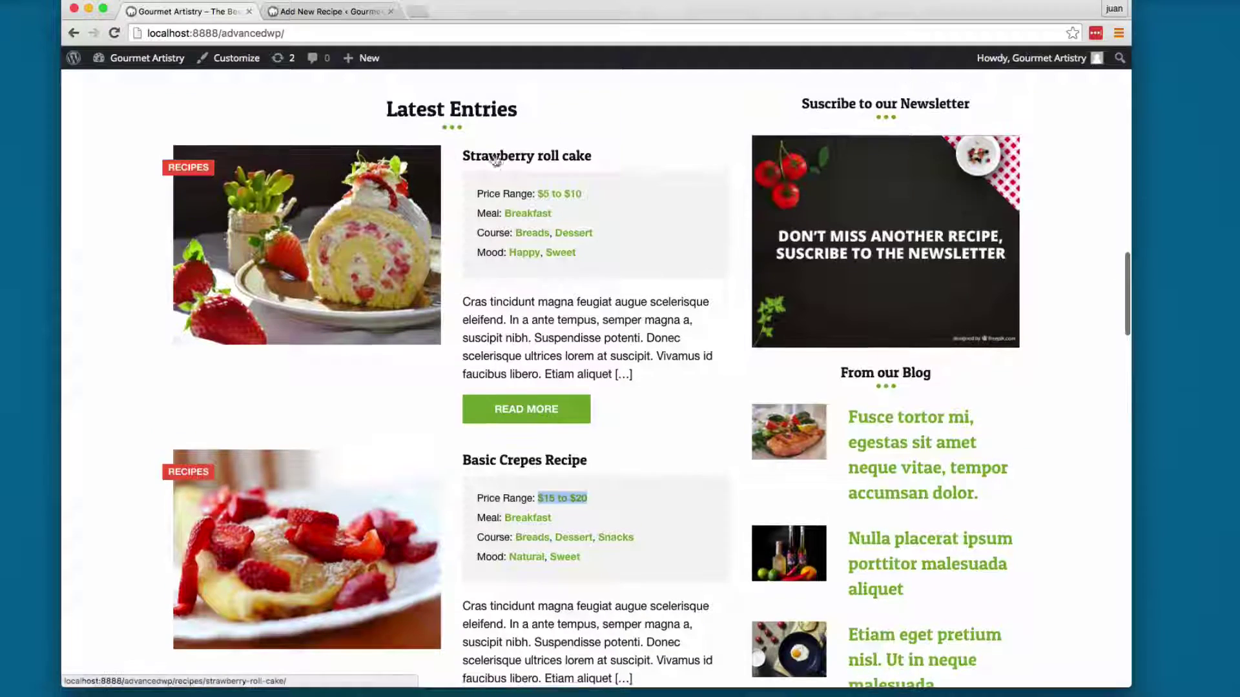
left_click(526, 409)
scroll(470, 335, "down", 3)
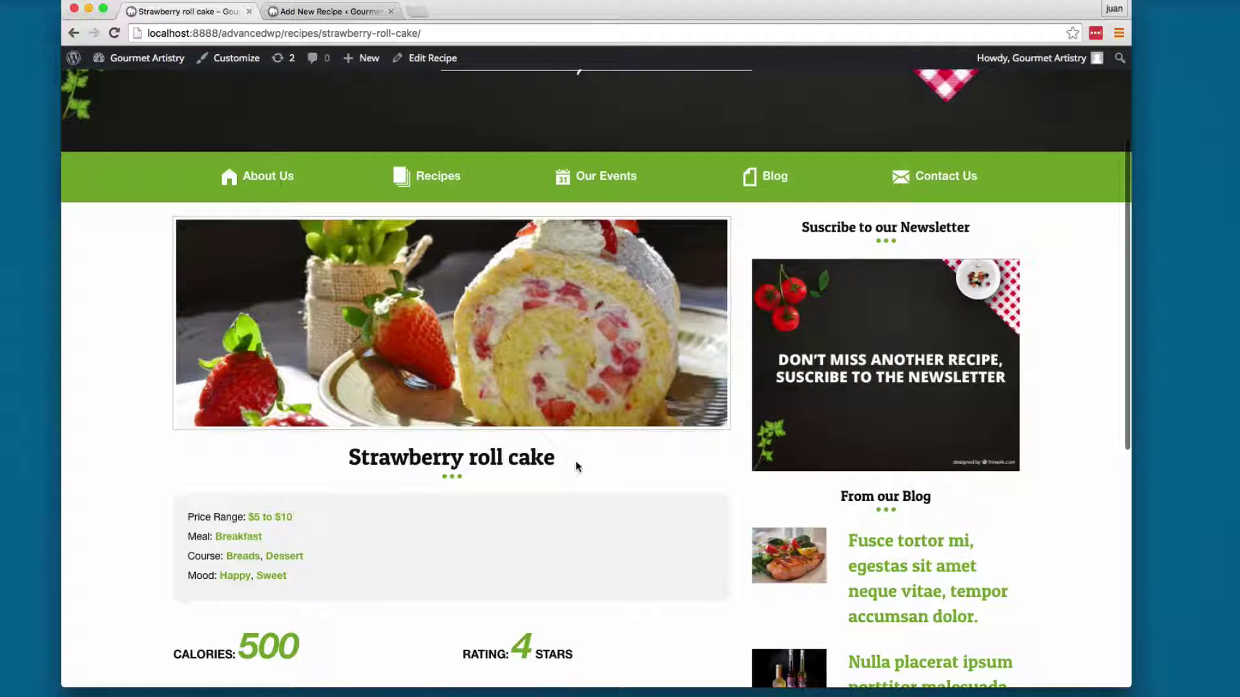
- Highlight the recipe's price range, meal, course and mood details, followed by its calories value
left_click_drag(575, 465, 190, 401)
scroll(299, 451, "down", 2)
left_click(310, 475)
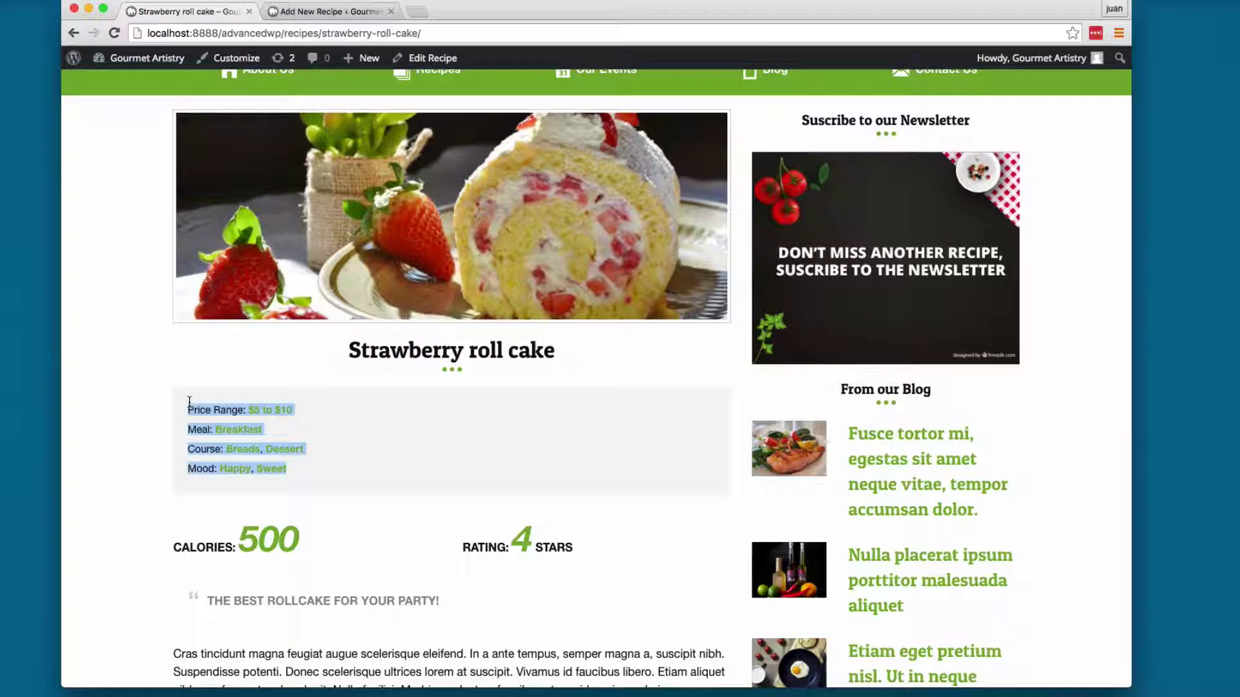
scroll(189, 402, "down", 2)
left_click_drag(182, 452, 321, 446)
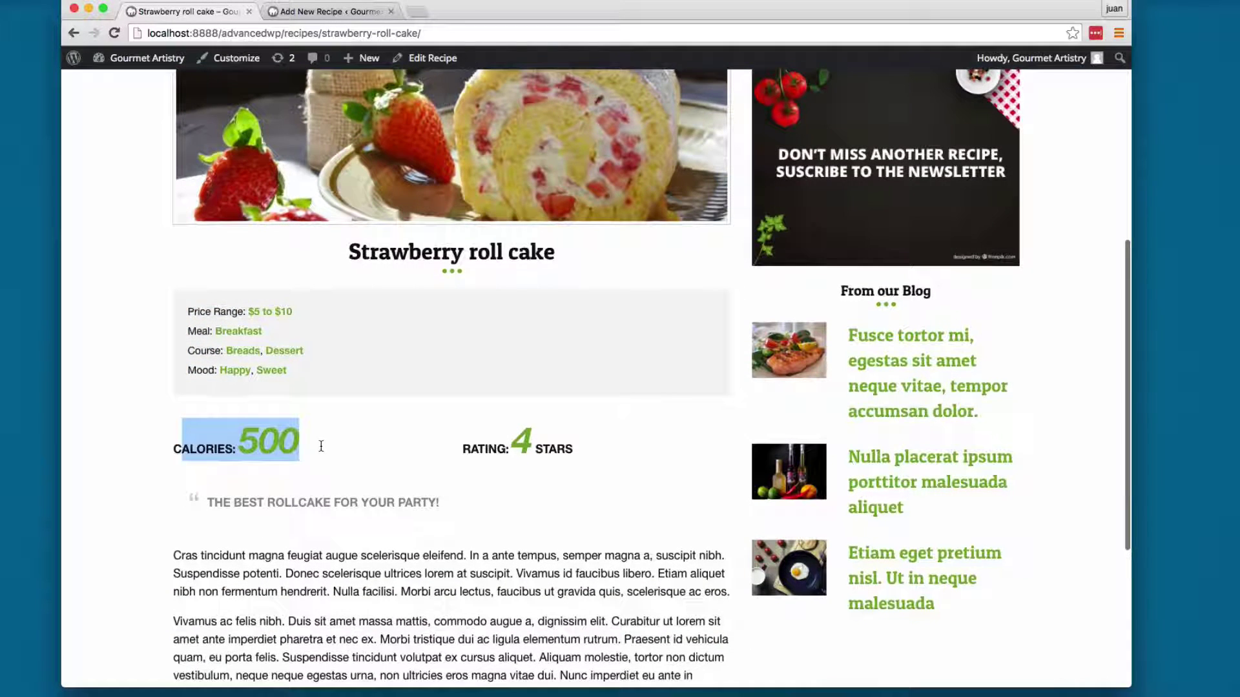
- Highlight the Strawberry roll cake's star rating and its short description quote, and view the recipe text below
left_click_drag(496, 446, 550, 443)
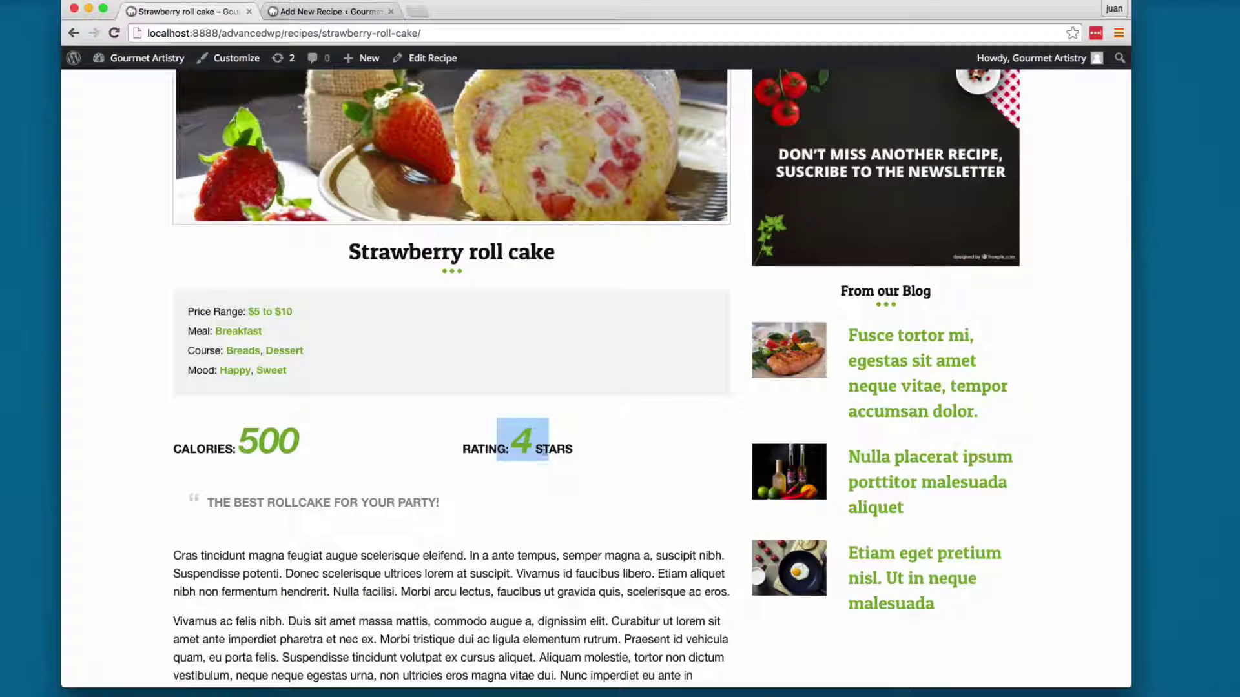
mouse_move(487, 510)
left_mouse_down()
mouse_move(207, 501)
mouse_move(492, 501)
left_mouse_up()
left_click(213, 501)
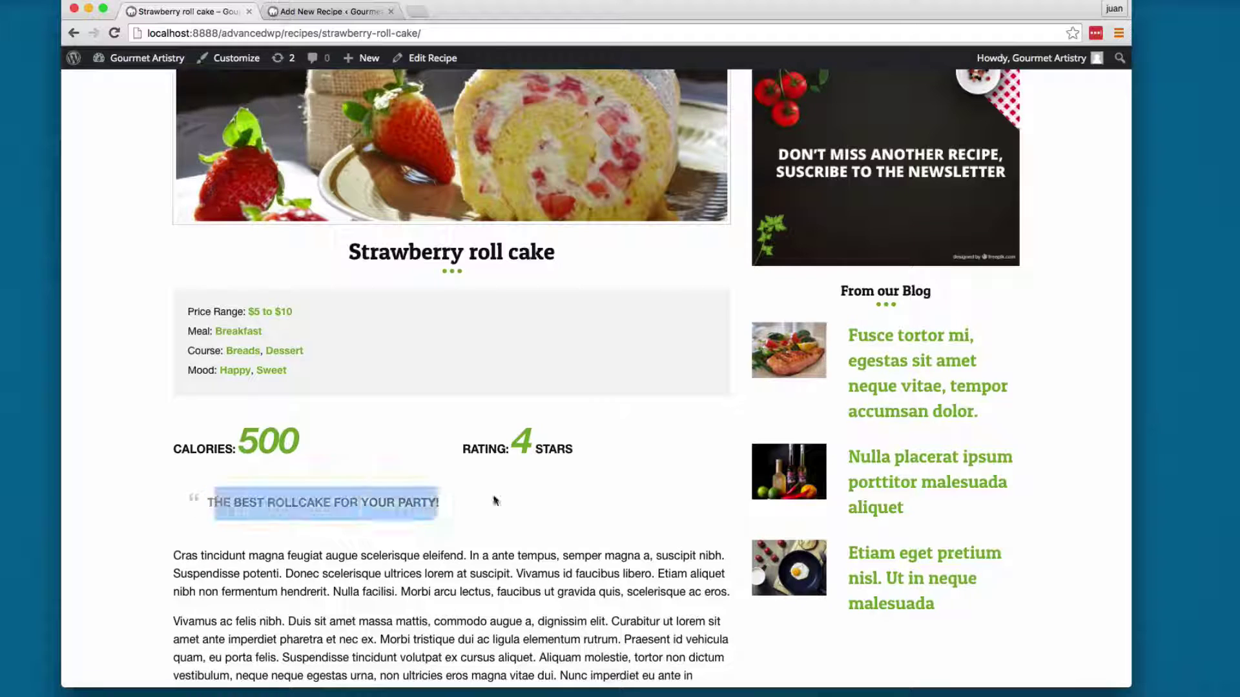
left_click(501, 501)
scroll(501, 501, "down", 3)
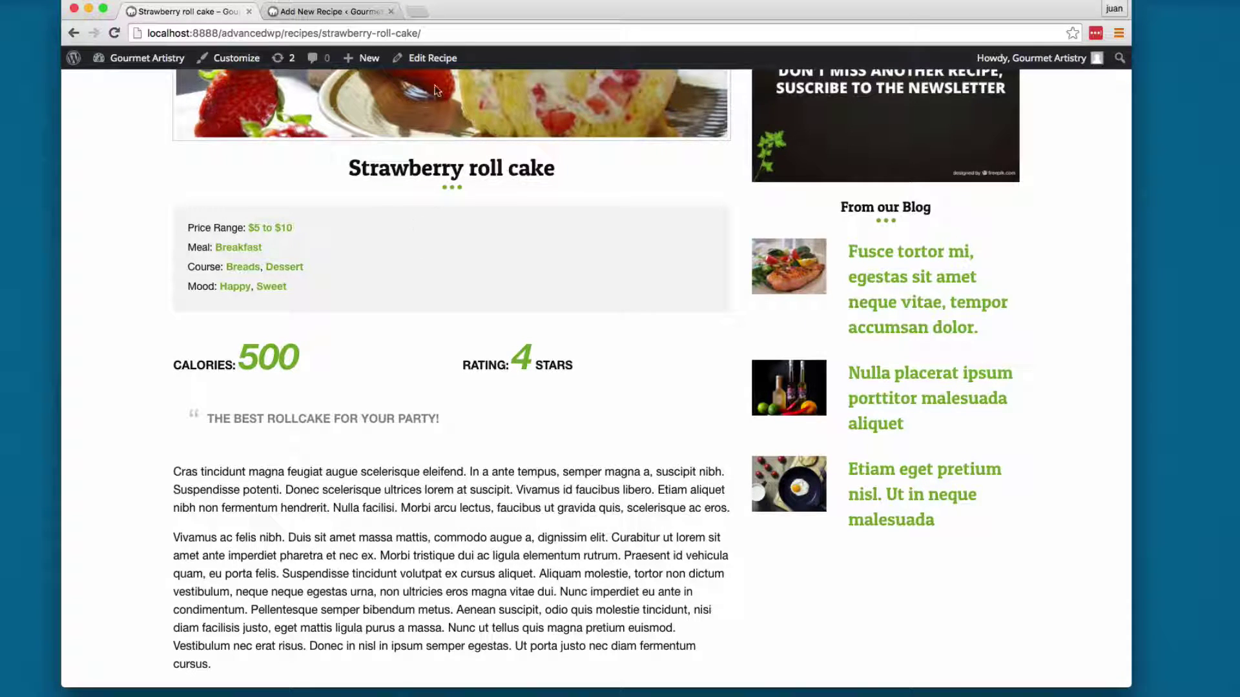
- Open the Strawberry roll cake recipe's editor in a new tab and highlight its title and full body text
right_click(434, 58)
left_click(471, 61)
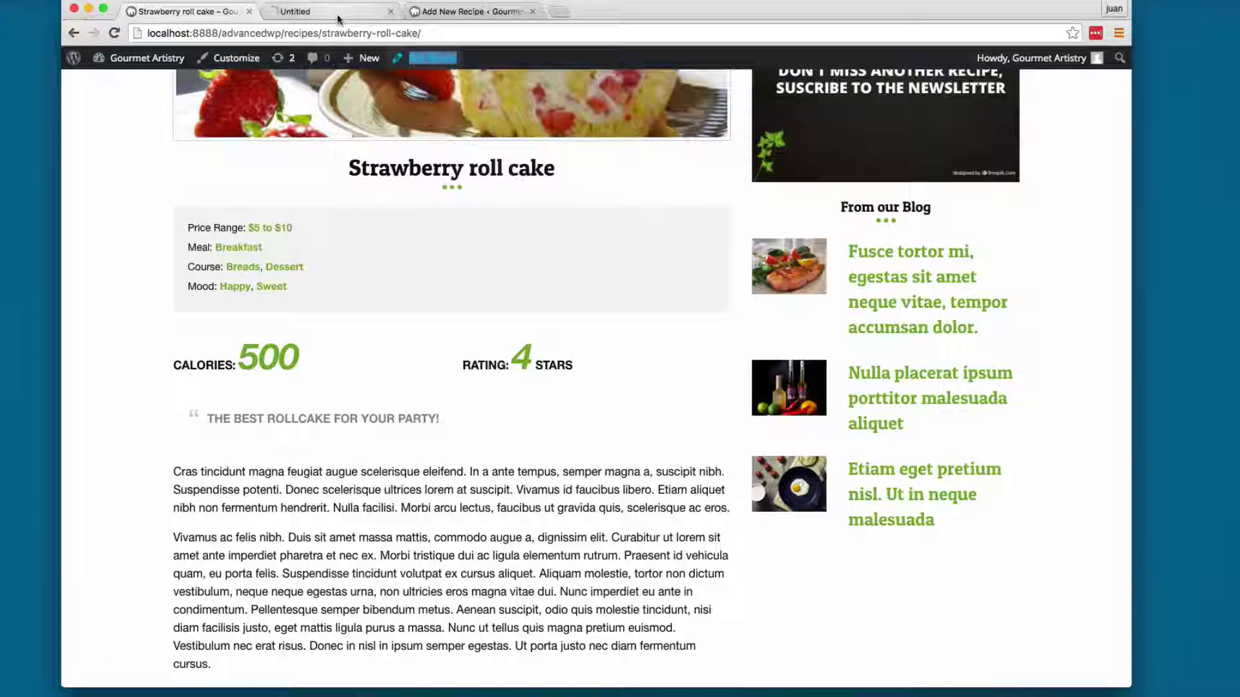
left_click(337, 14)
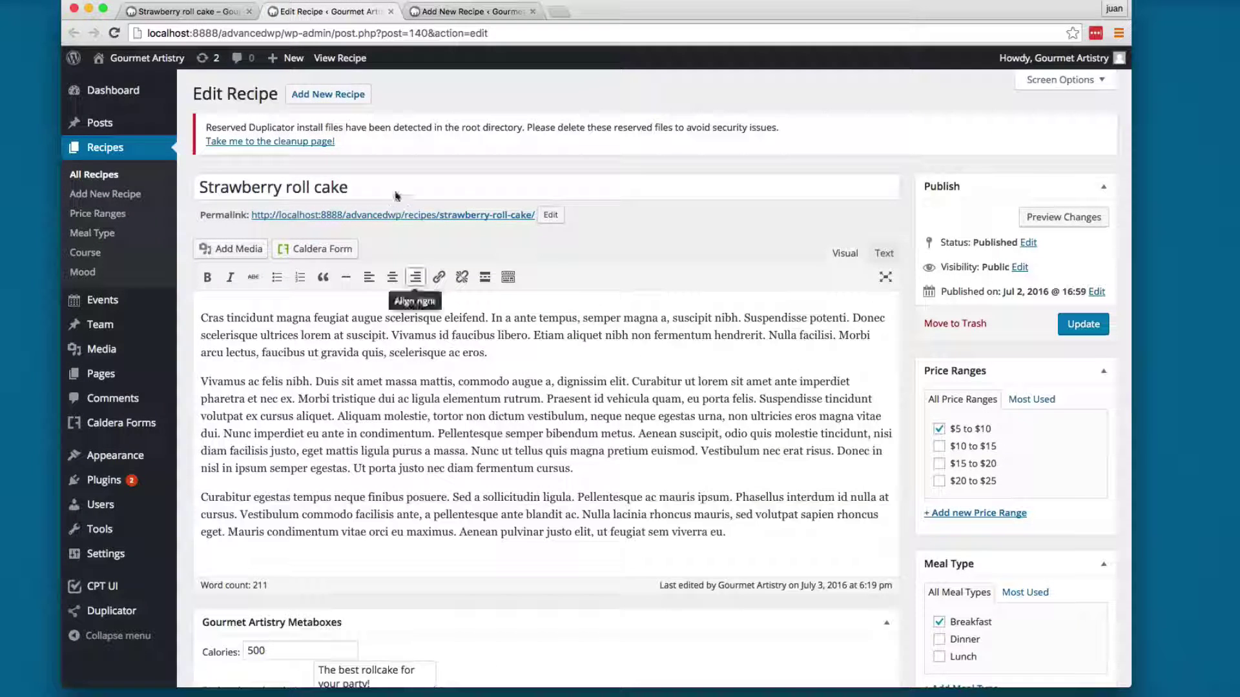
triple_click(429, 187)
left_click_drag(725, 531, 702, 514)
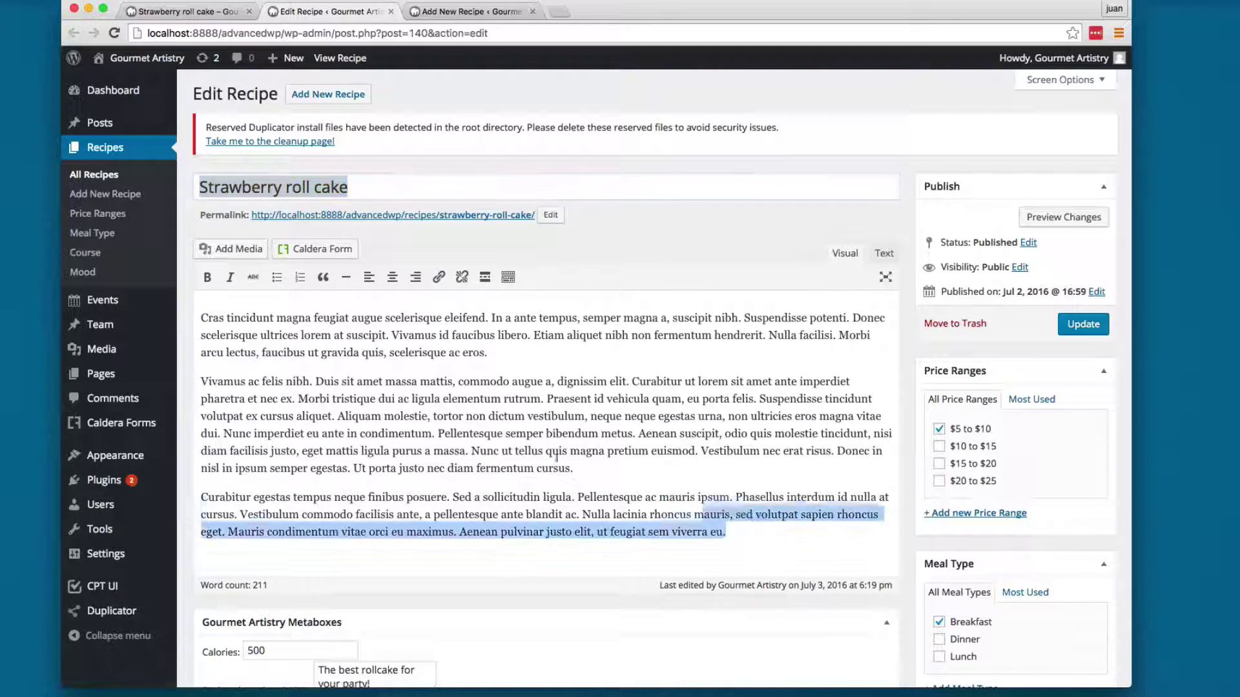
key("super+a")
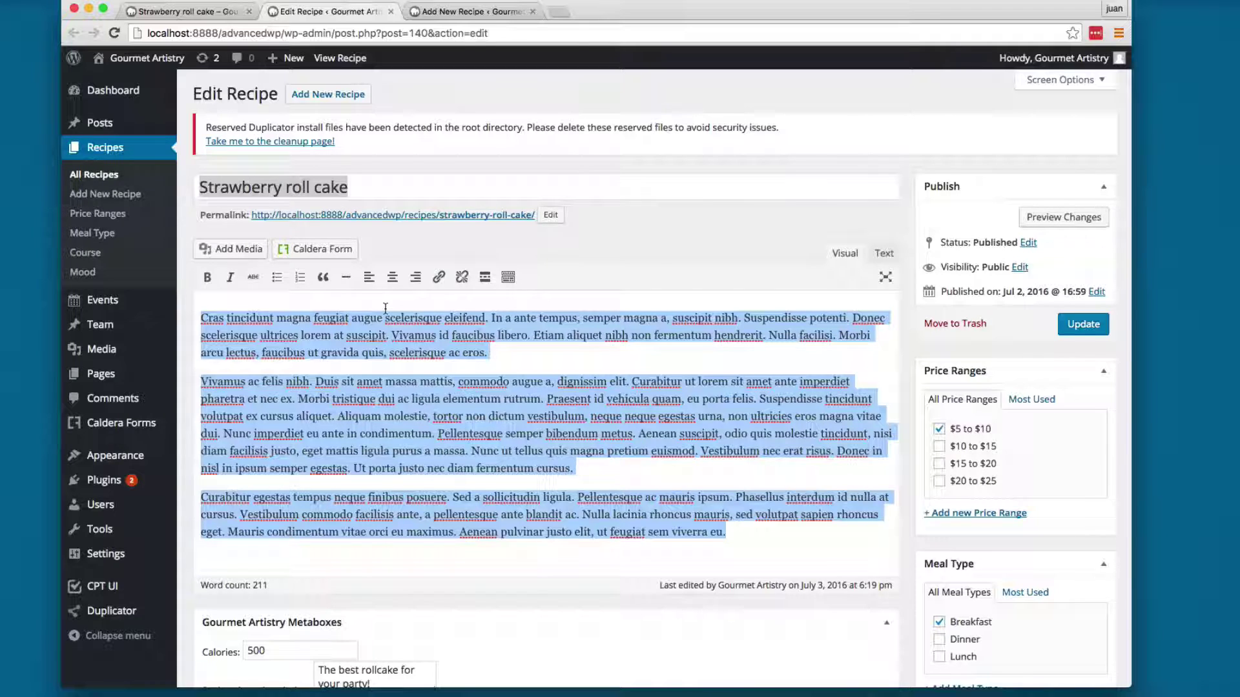
- Inspect the Calories, Recipe short description and Rating fields in the Gourmet Artistry Metaboxes without changing them
scroll(434, 375, "down", 5)
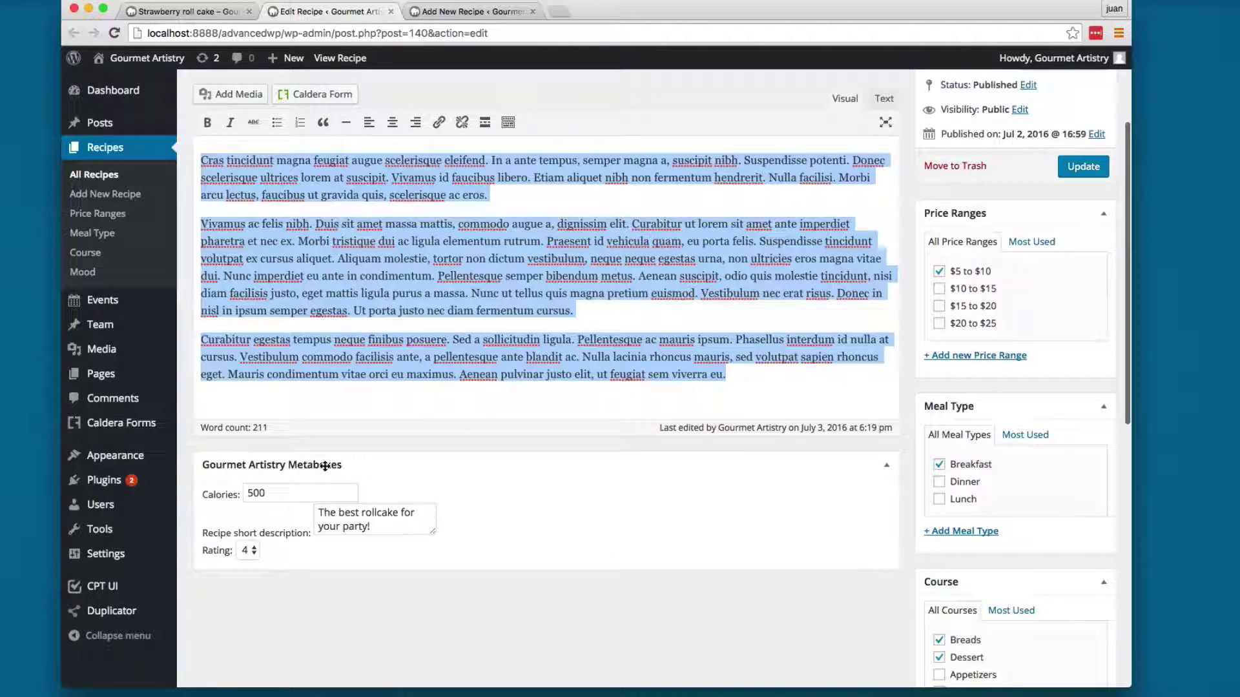
double_click(256, 492)
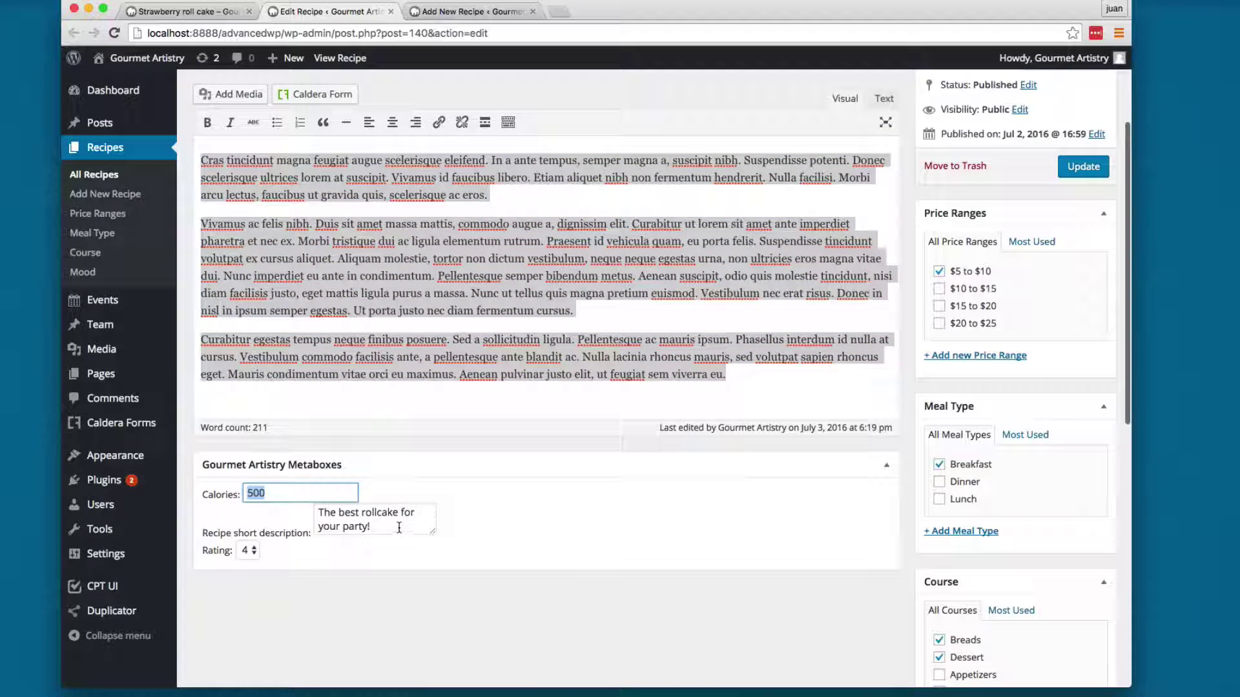
left_click_drag(399, 527, 318, 511)
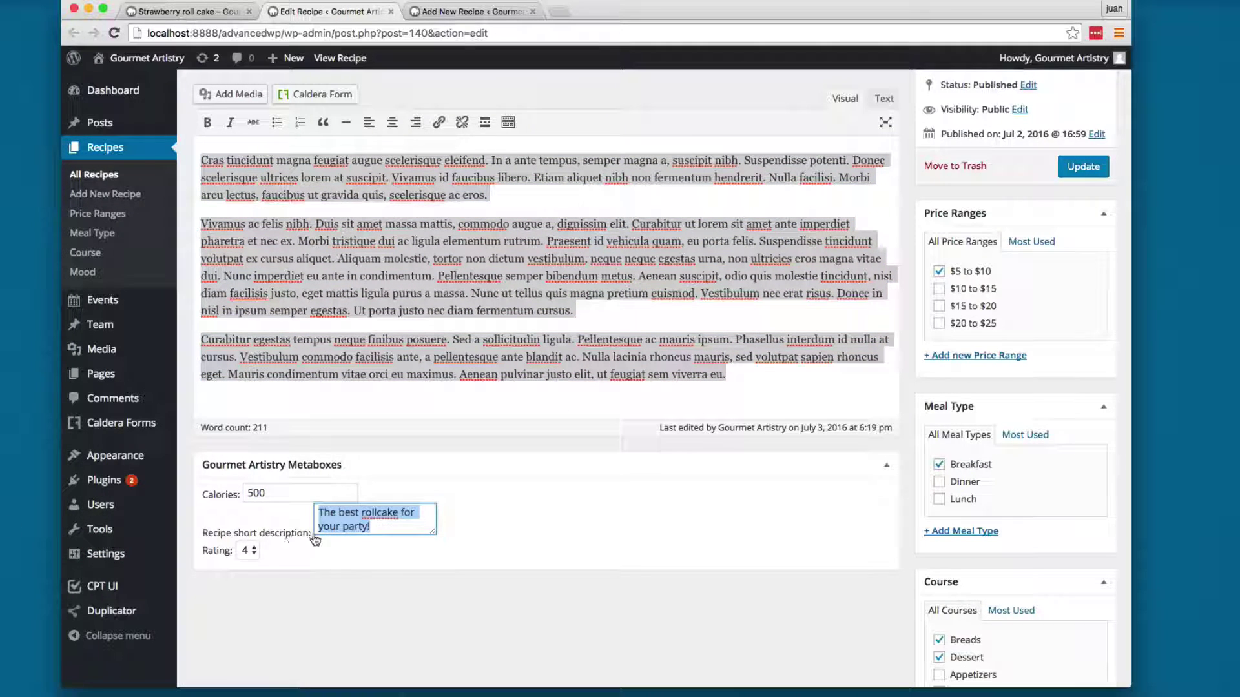
left_click(247, 550)
left_click(365, 564)
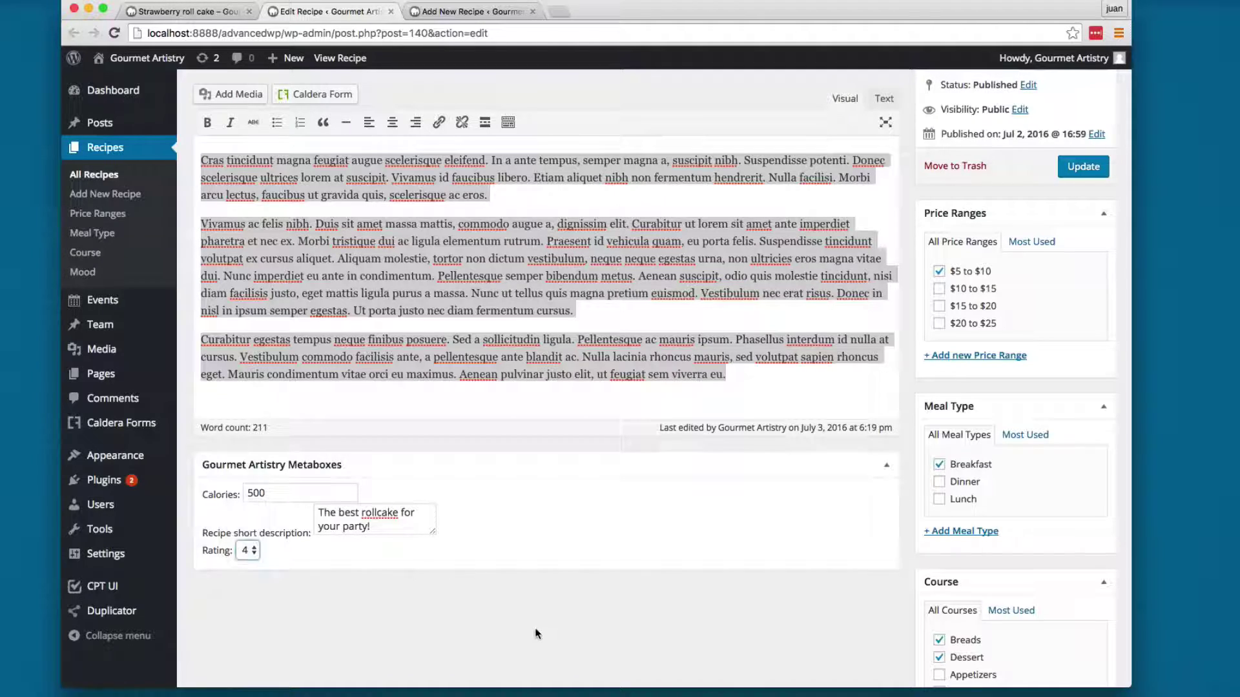
- Review the recipe's assigned price range, meal type, courses, moods and featured image in the editor
scroll(476, 413, "up", 2)
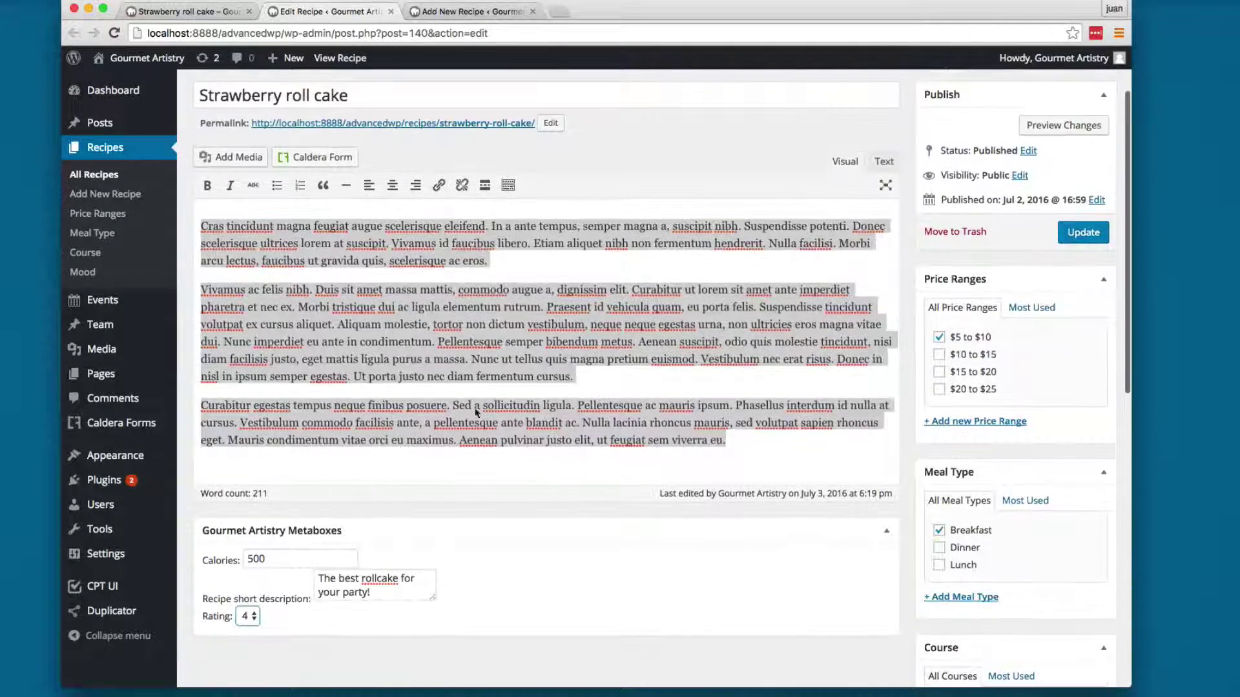
scroll(973, 346, "down", 1)
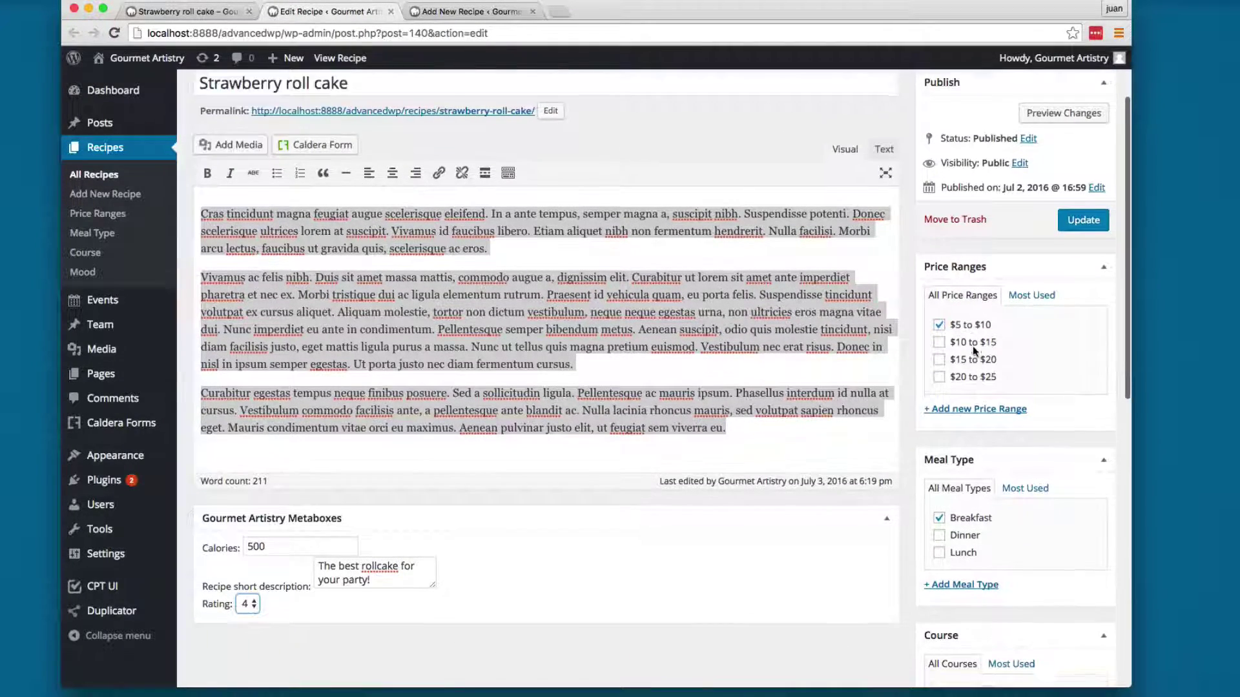
scroll(960, 416, "down", 6)
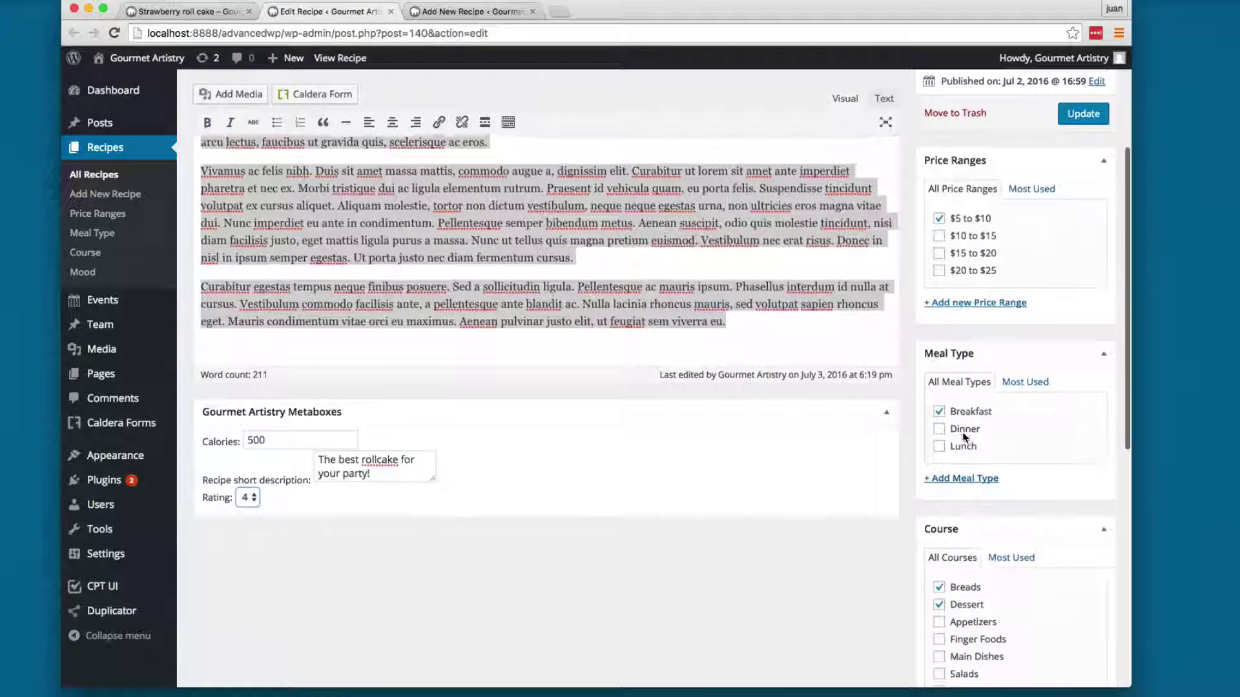
scroll(933, 420, "down", 6)
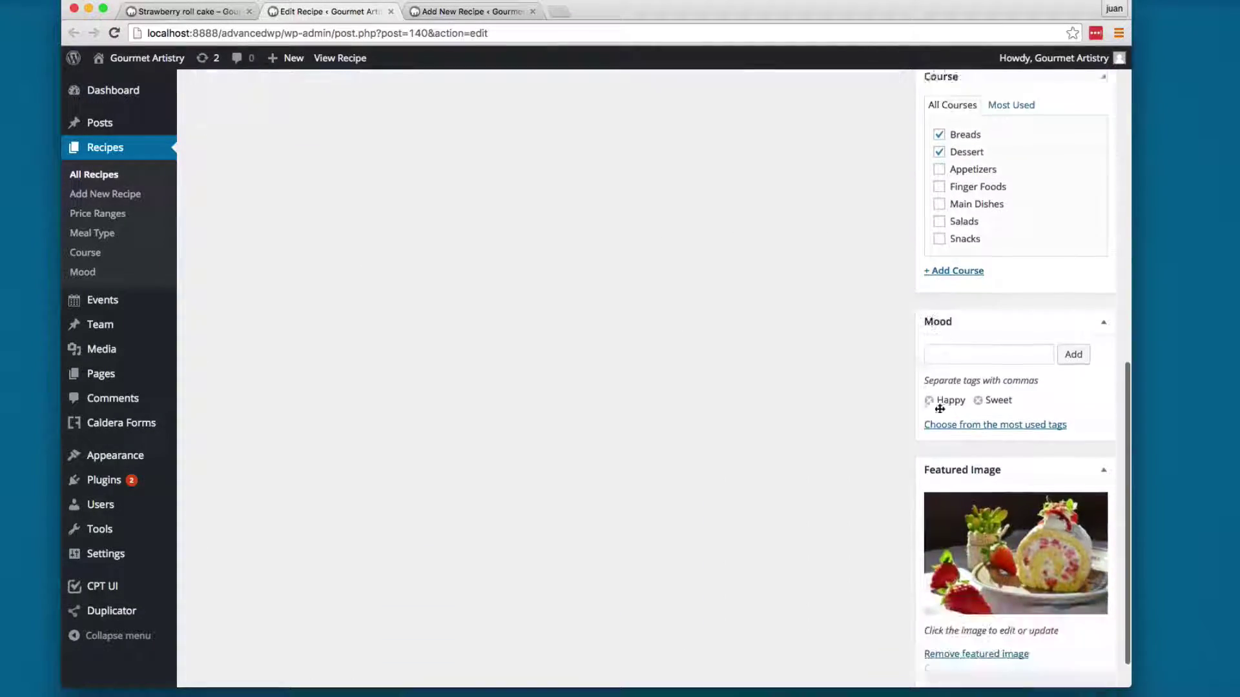
scroll(410, 213, "up", 20)
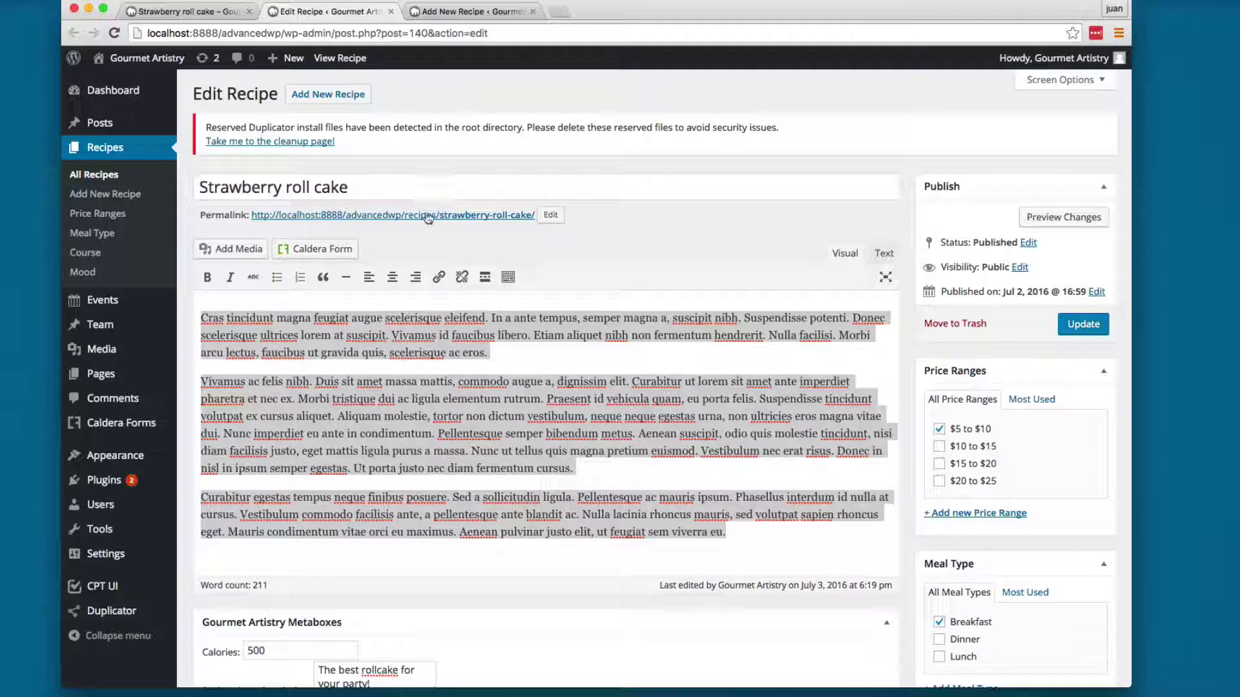
- Return to the site, open the Our Events page and highlight its title and the upcoming events heading
key("ctrl+shift+Tab")
scroll(485, 263, "up", 10)
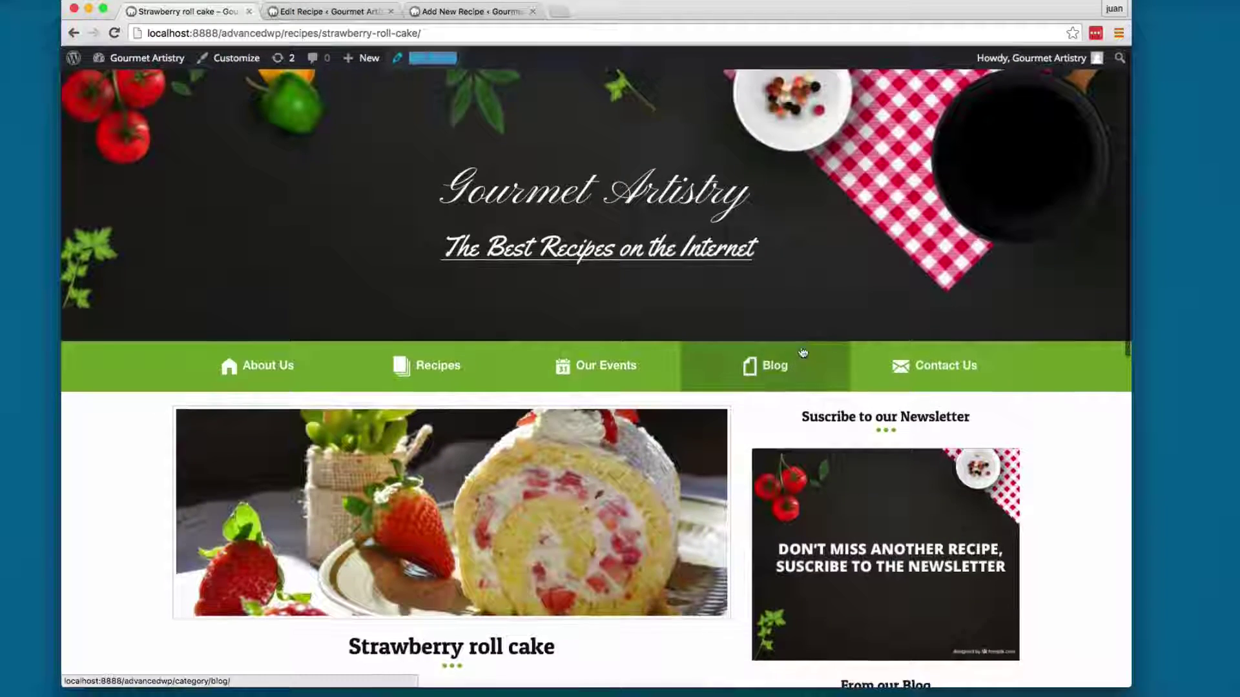
left_click(565, 374)
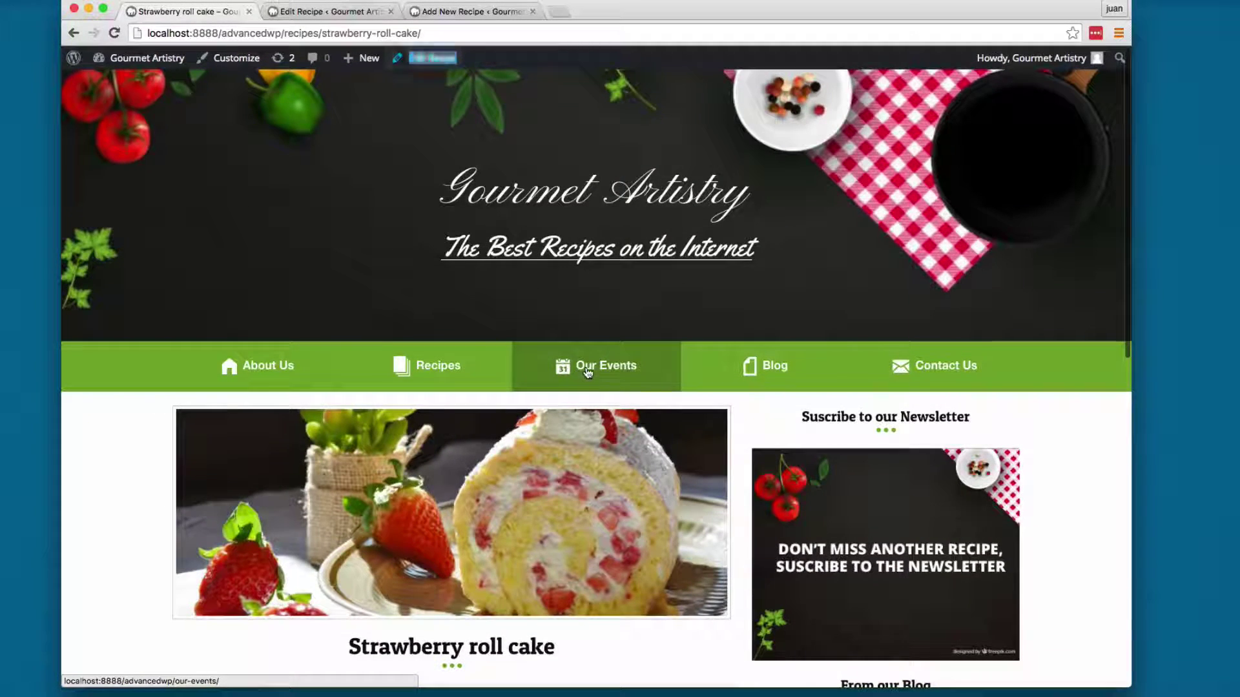
scroll(615, 388, "down", 3)
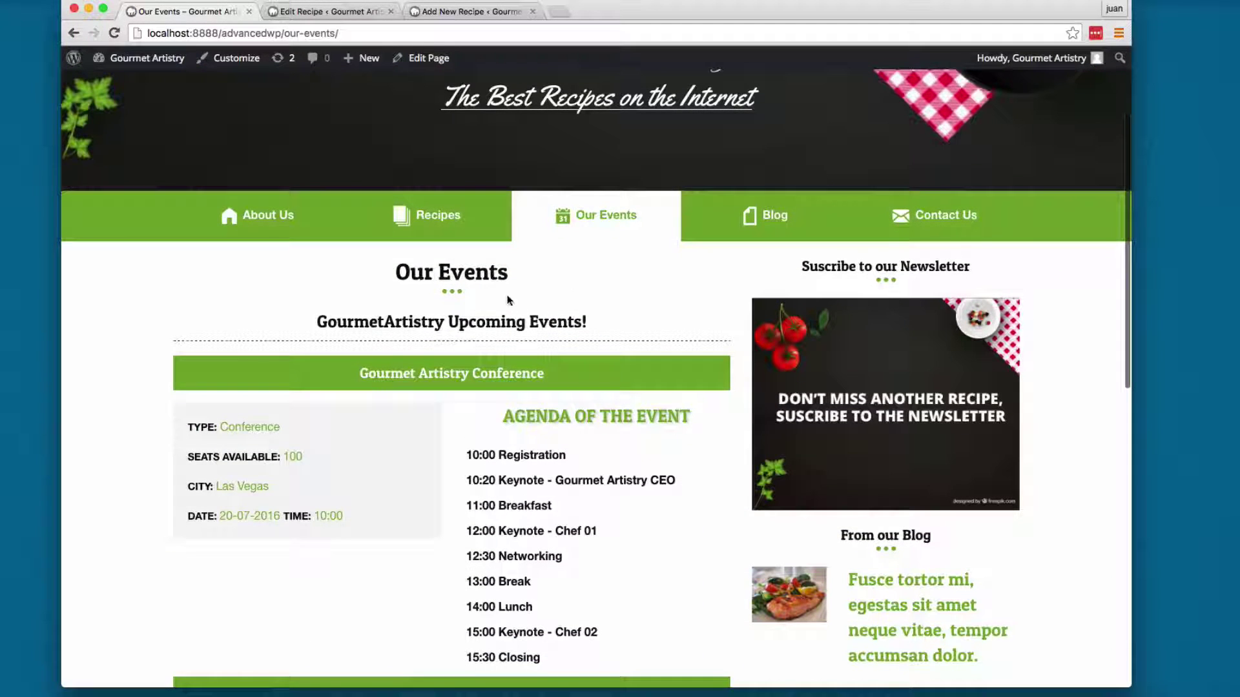
left_click_drag(520, 273, 183, 286)
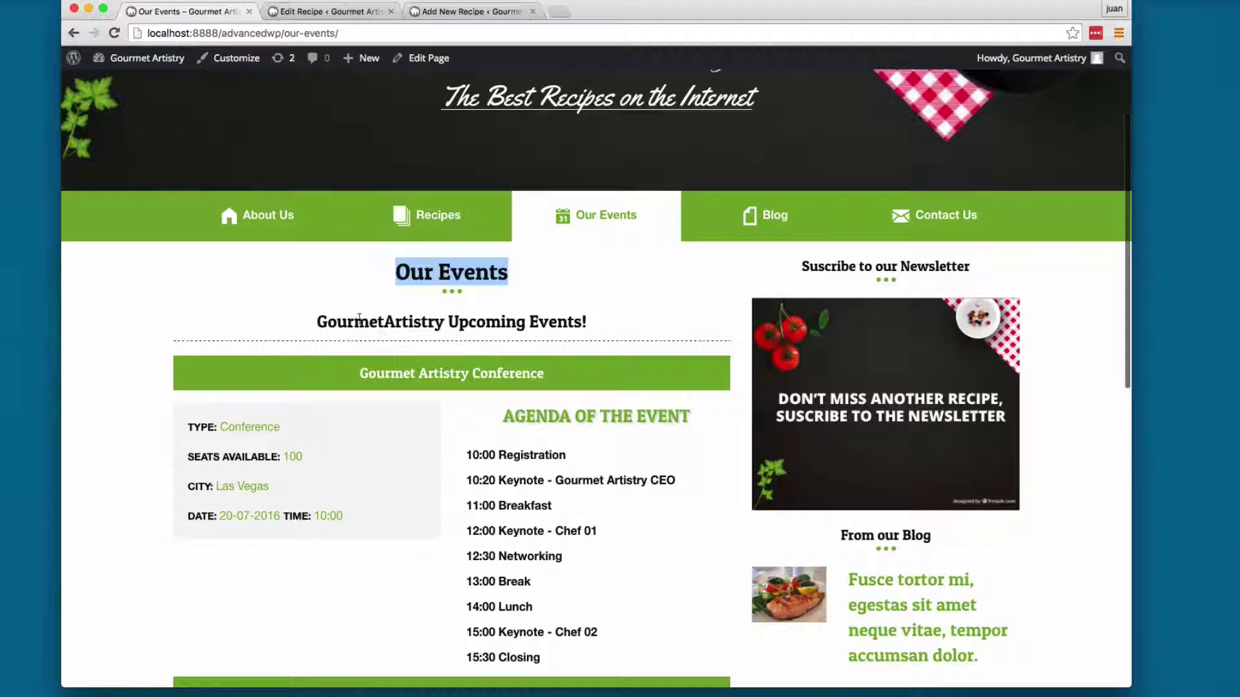
left_click_drag(319, 329, 627, 321)
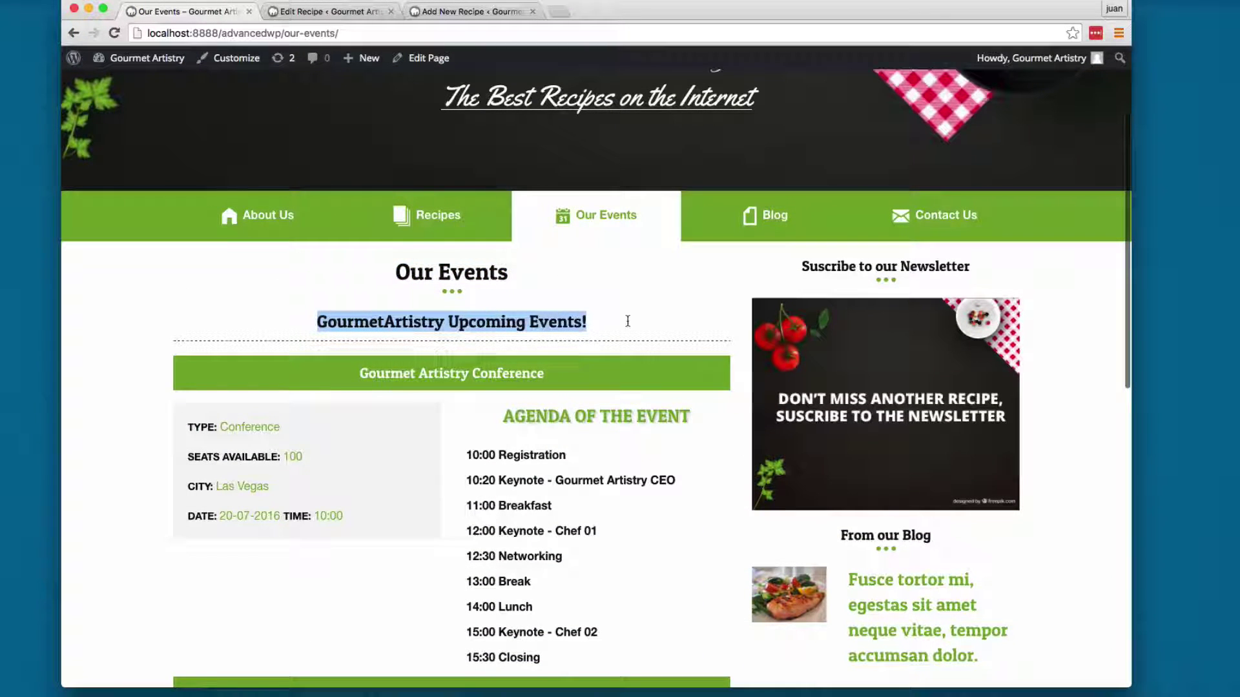
- Review the upcoming and past event listings, highlighting the Conference, Meeting and Seminar entries and the past events heading
scroll(627, 321, "down", 3)
scroll(512, 401, "down", 6)
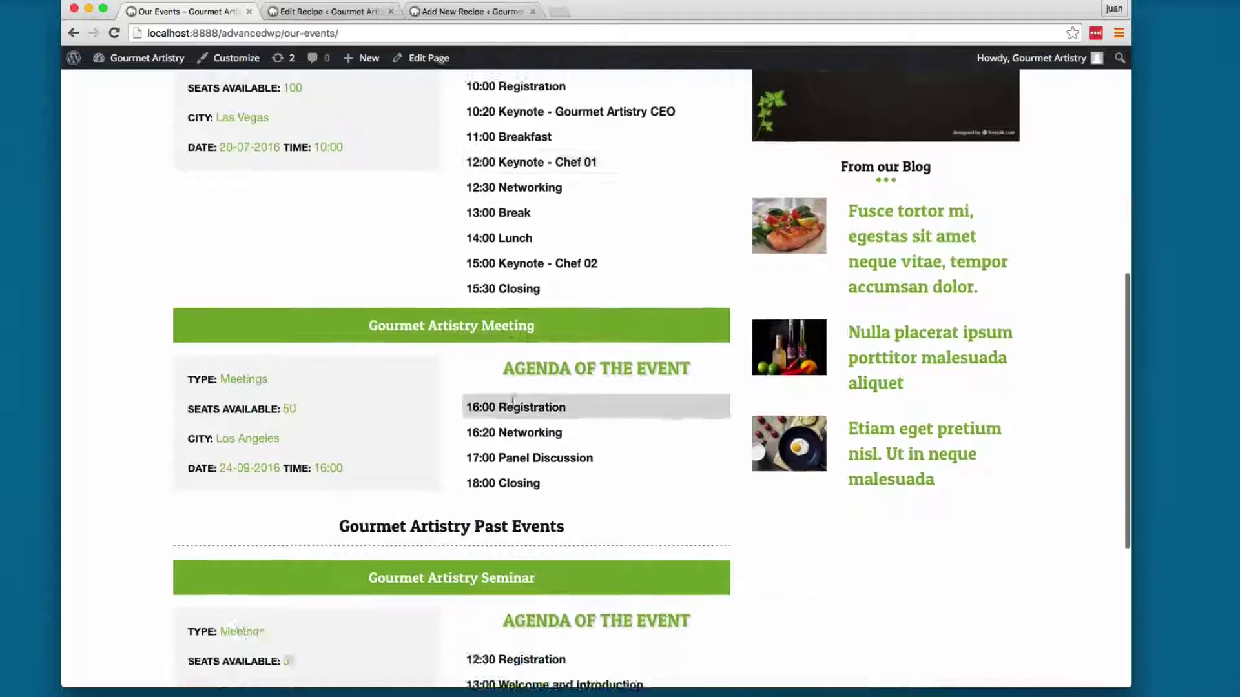
scroll(512, 401, "up", 3)
double_click(508, 203)
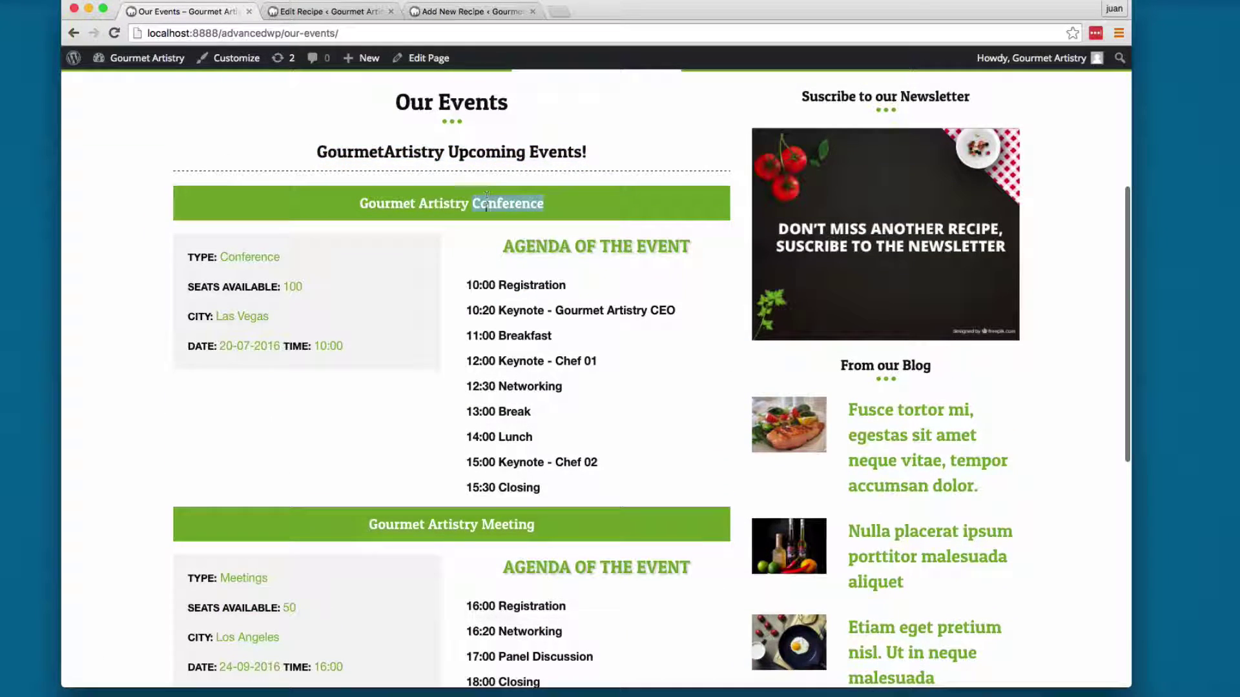
double_click(510, 534)
scroll(517, 530, "down", 10)
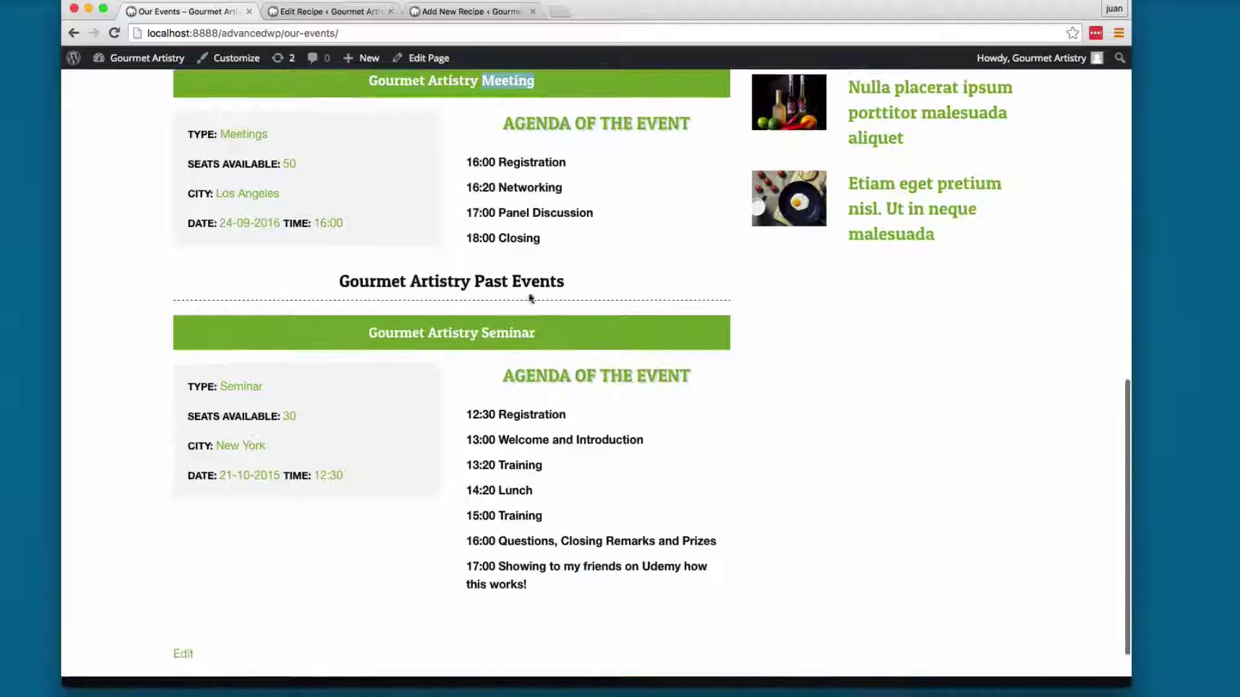
double_click(494, 281)
double_click(507, 332)
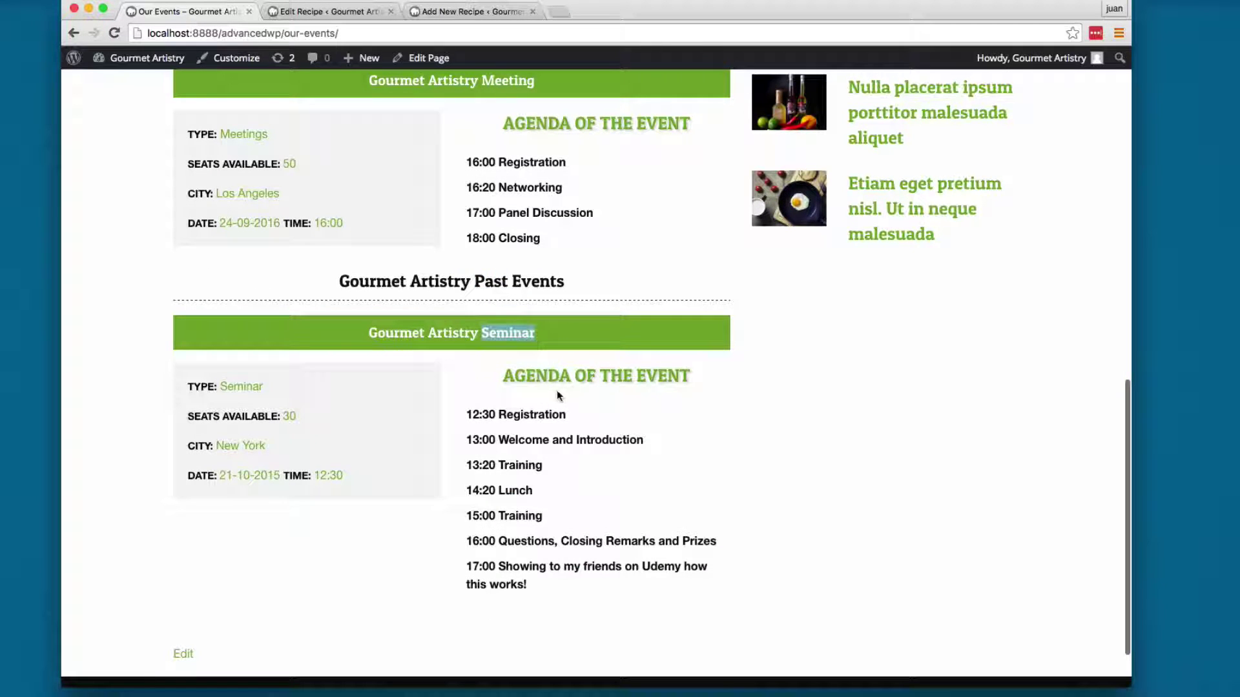
- Open the Our Events page's editor in a new browser tab and place that tab beside the site's tab
right_click(432, 59)
left_click(451, 68)
left_click(463, 13)
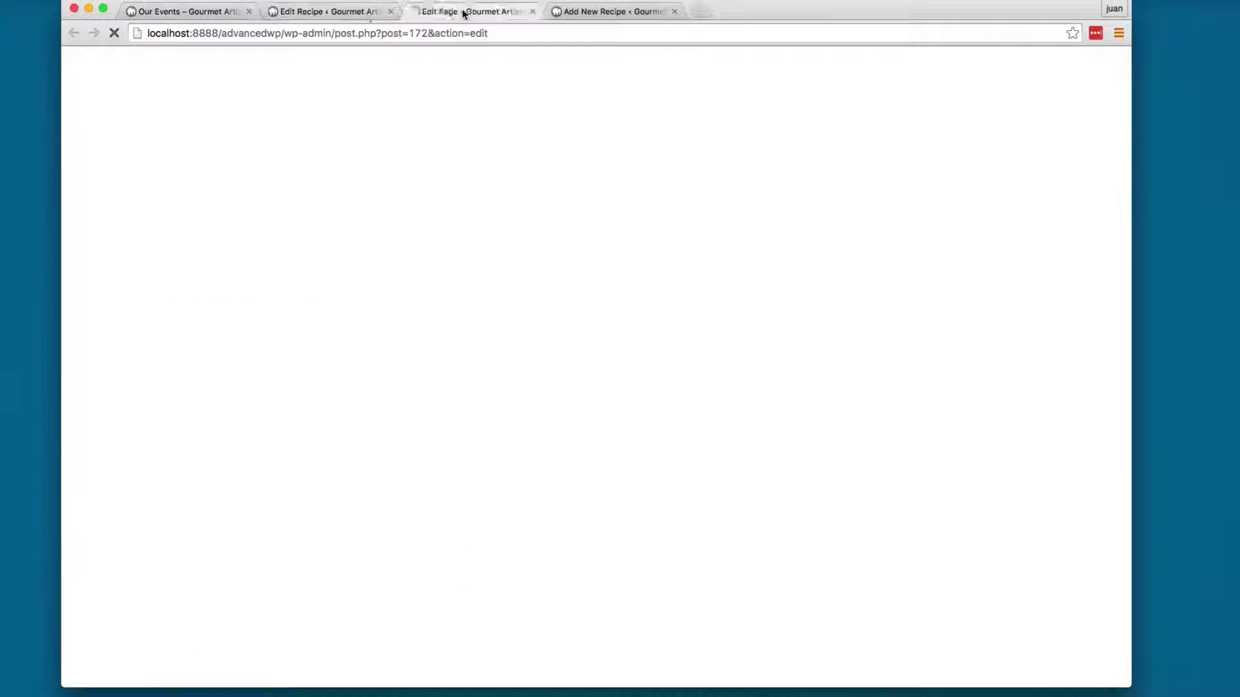
left_click_drag(463, 13, 358, 11)
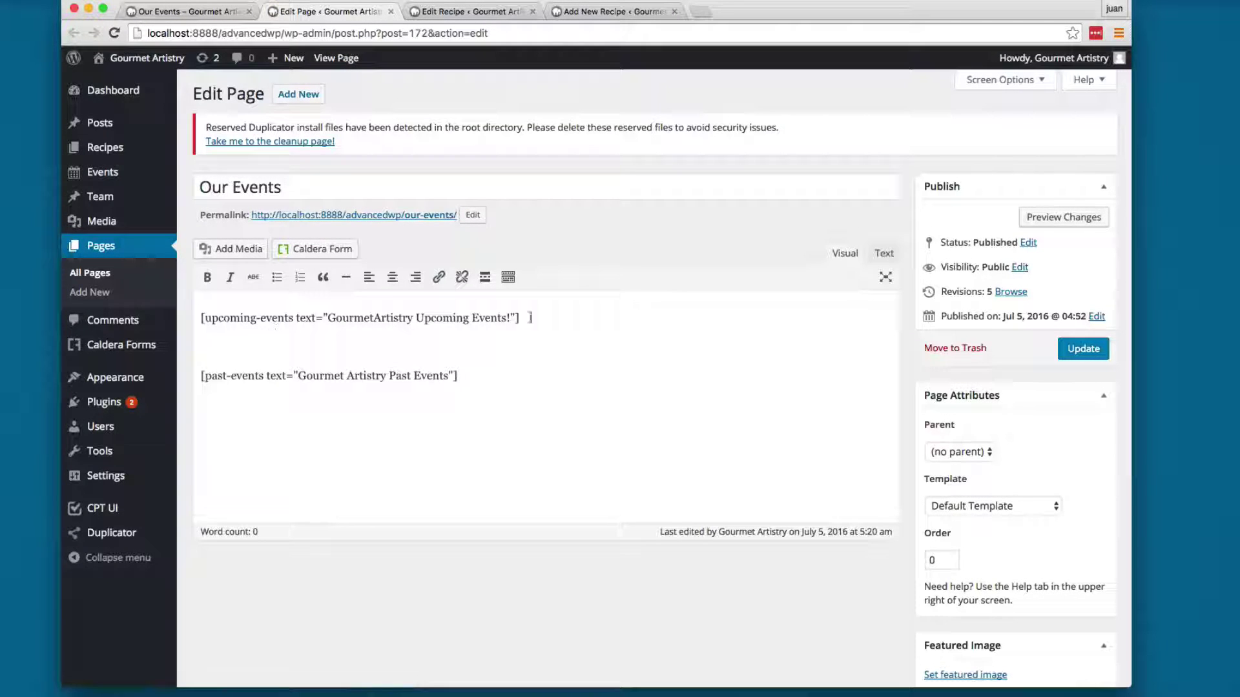
- Highlight the upcoming-events shortcode in the page content, including its name and its text attribute
triple_click(430, 315)
left_click(534, 345)
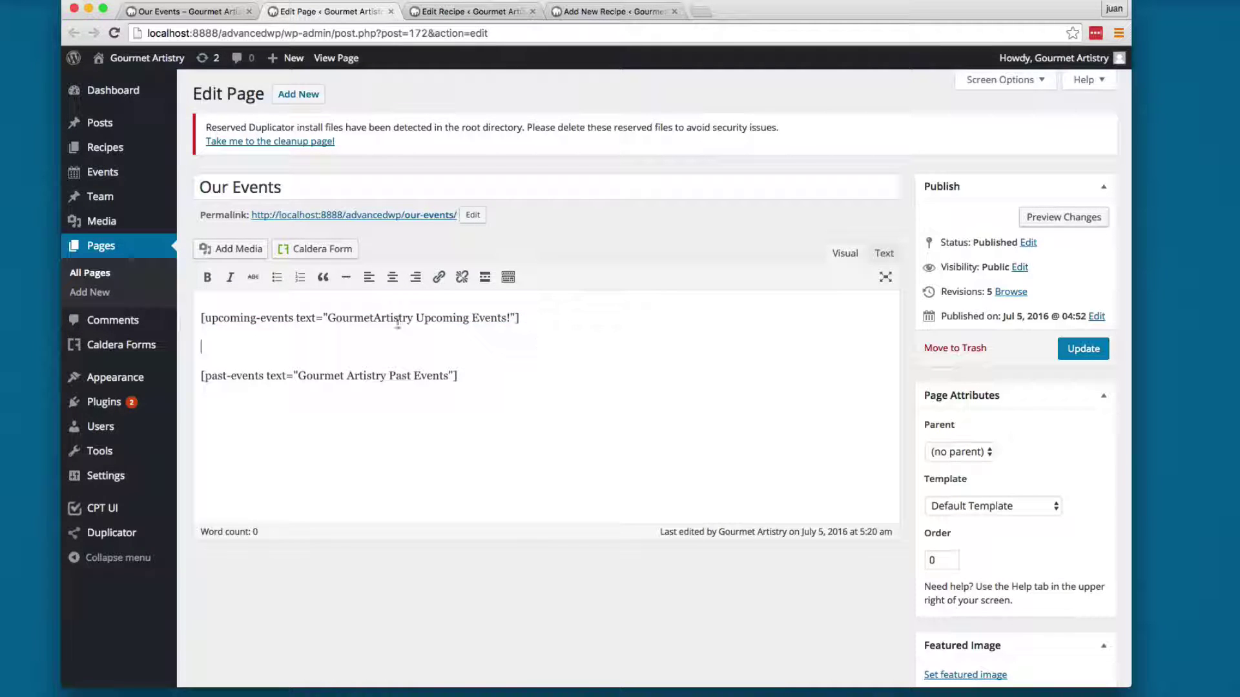
left_click_drag(295, 318, 208, 316)
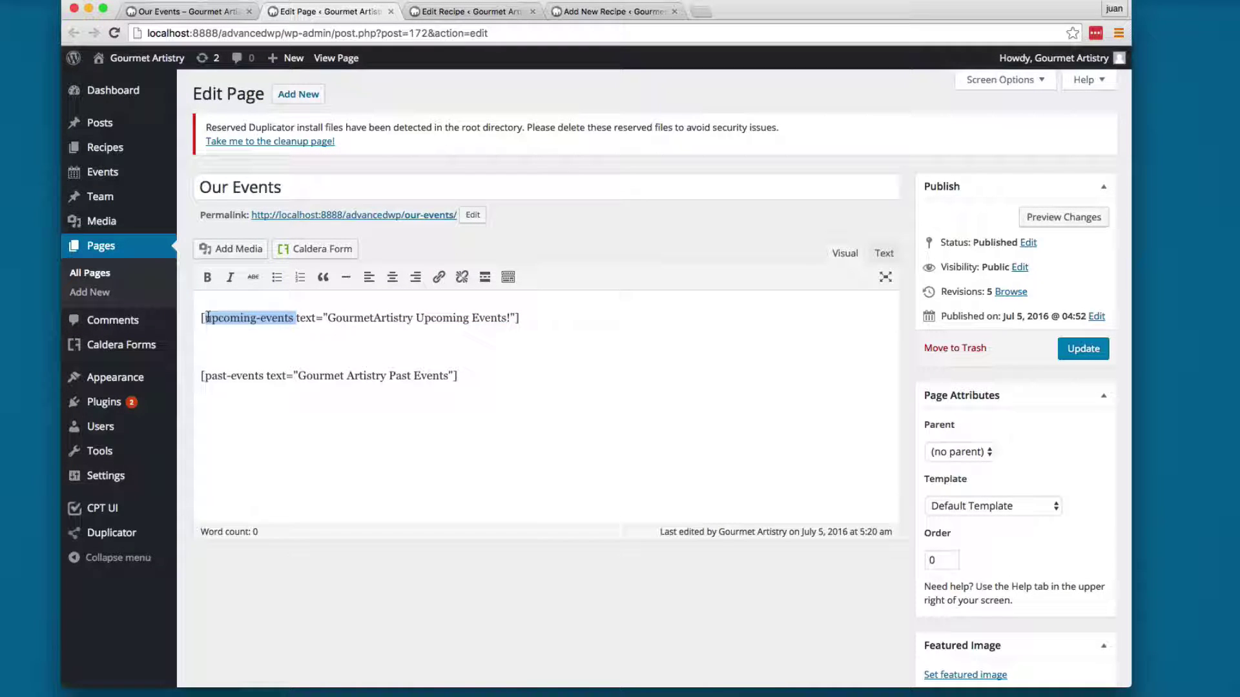
left_click_drag(328, 317, 416, 317)
- Reload the public Our Events page and highlight the heading supplied by the upcoming-events shortcode
key("ctrl+shift+Tab")
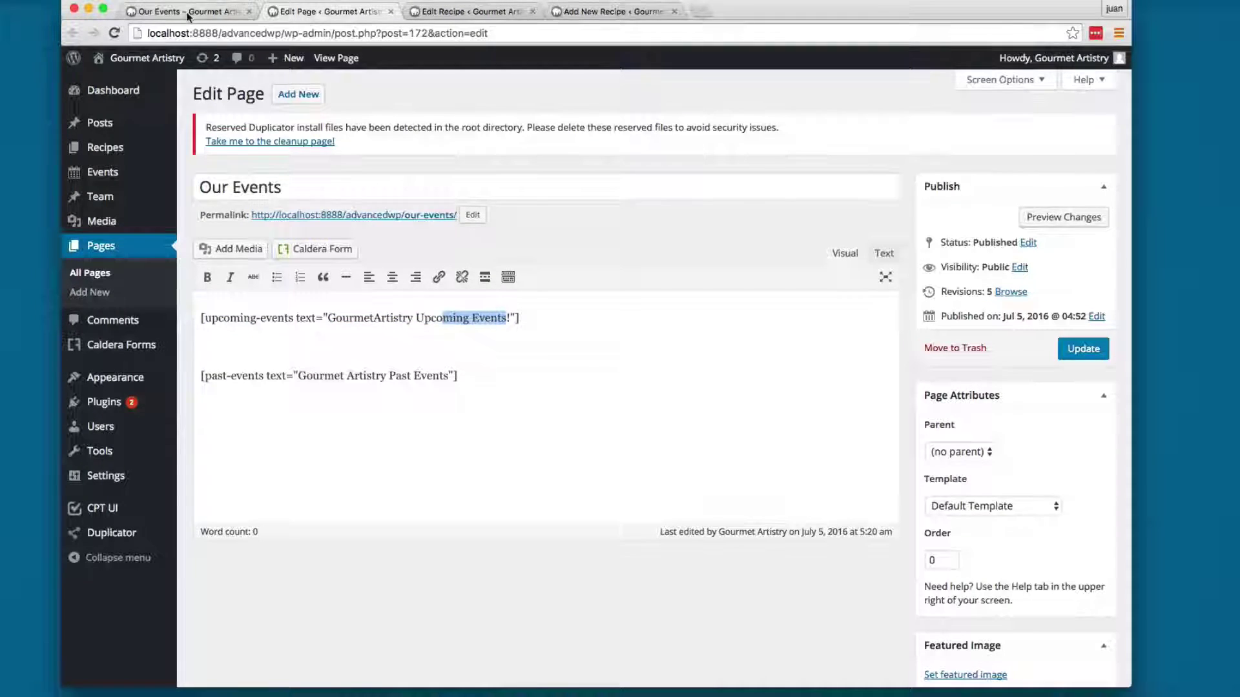
key("super+r")
triple_click(228, 478)
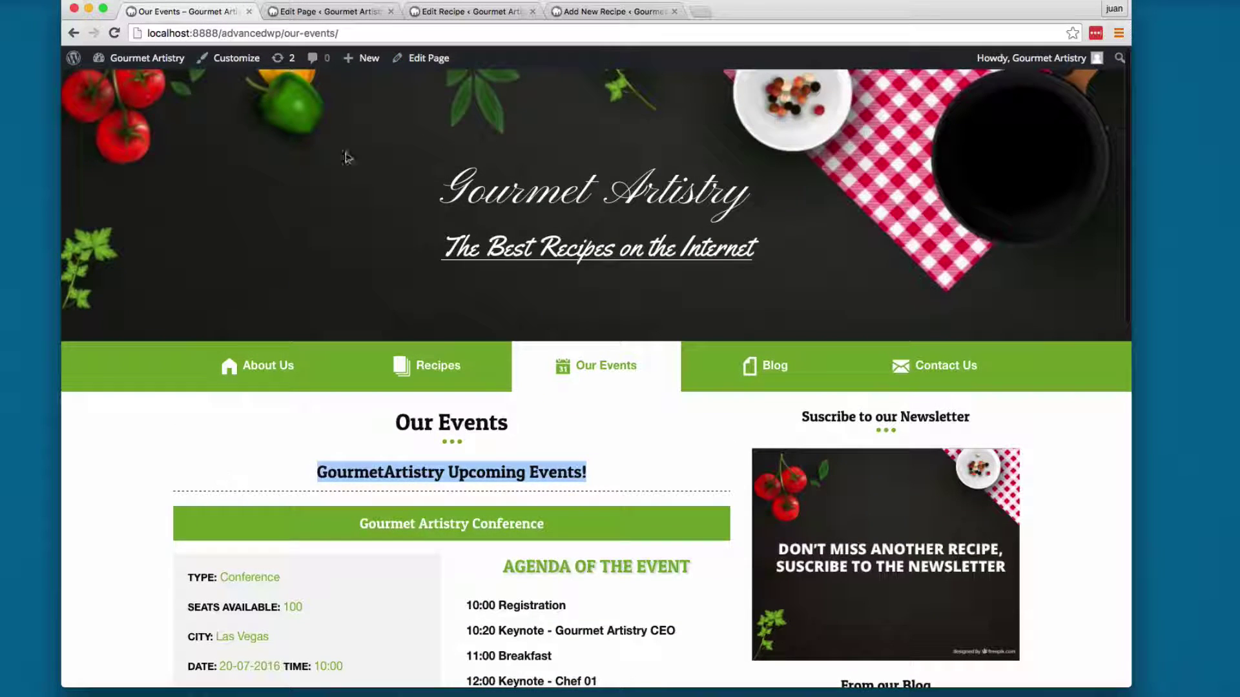
- View the list of all events in the WordPress admin, and return to the public Our Events page
left_click(356, 13)
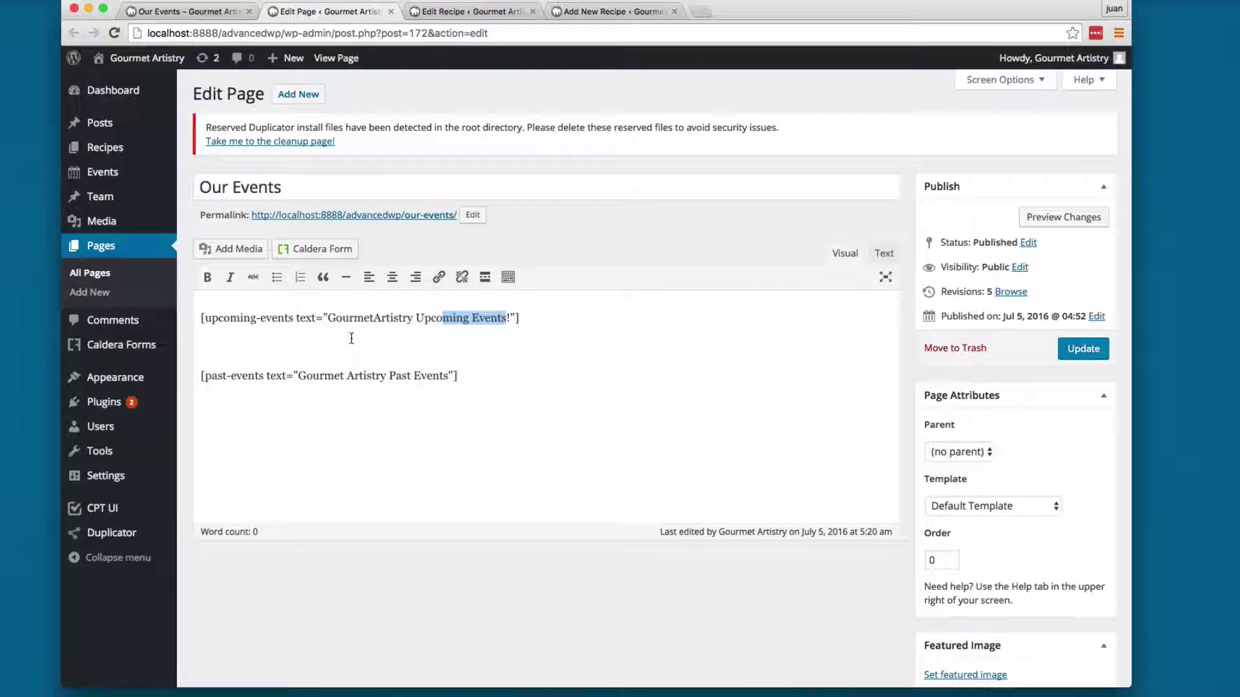
mouse_move(90, 180)
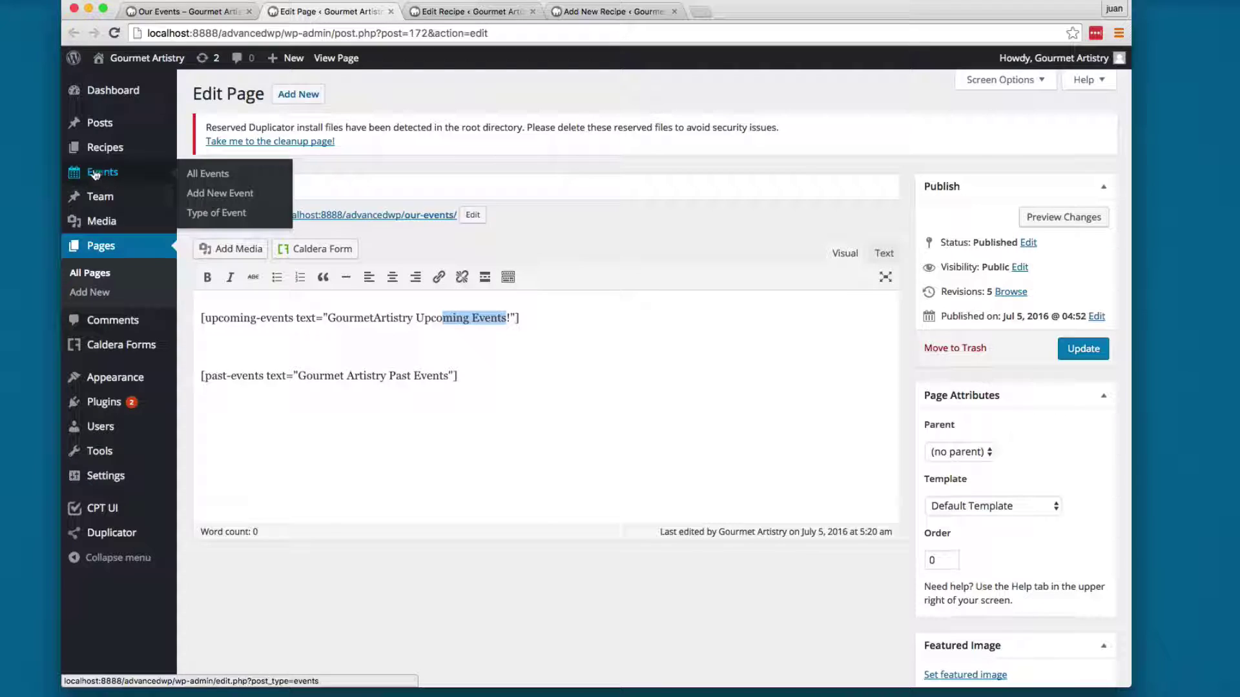
left_click(114, 179)
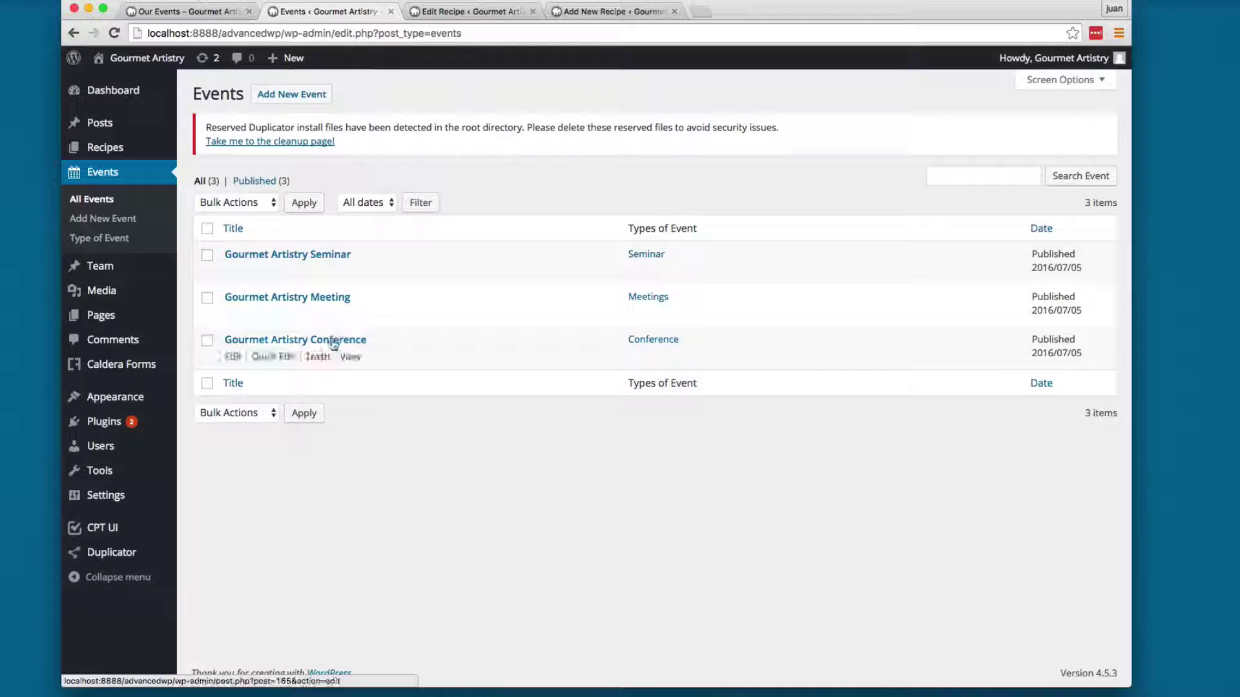
left_click(174, 14)
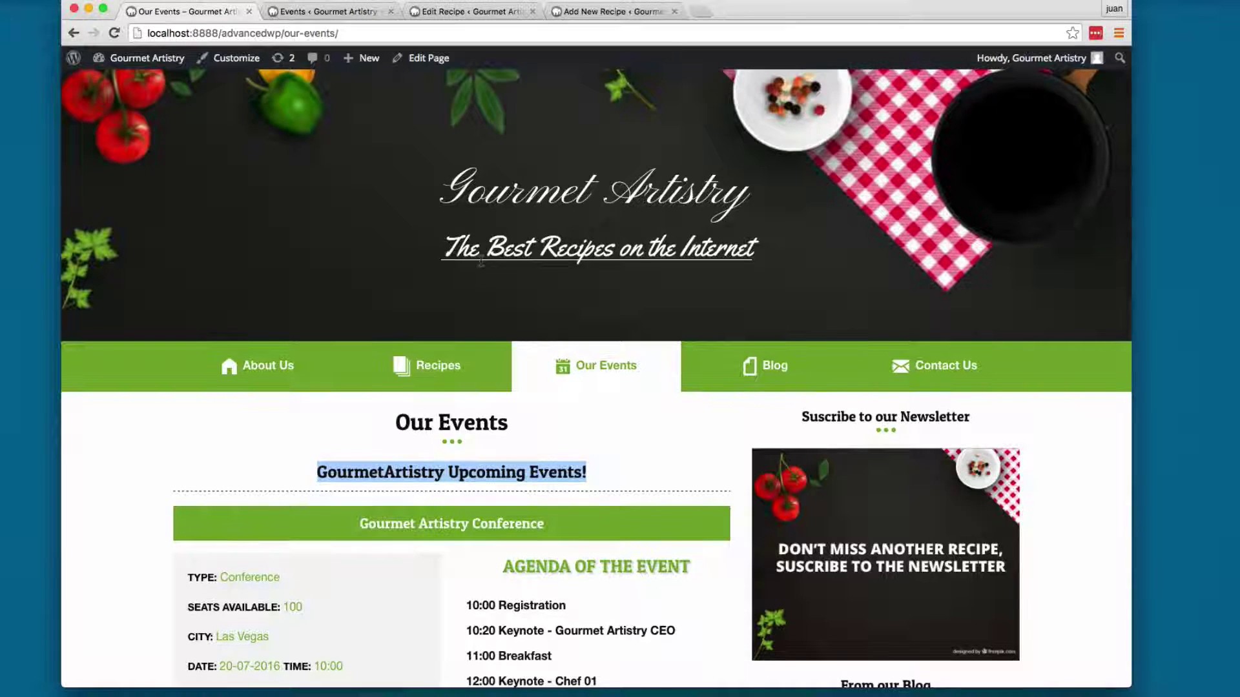
- Review the upcoming and past event listings on the Our Events page, highlighting the word Seminar in the past event's title
scroll(480, 261, "down", 5)
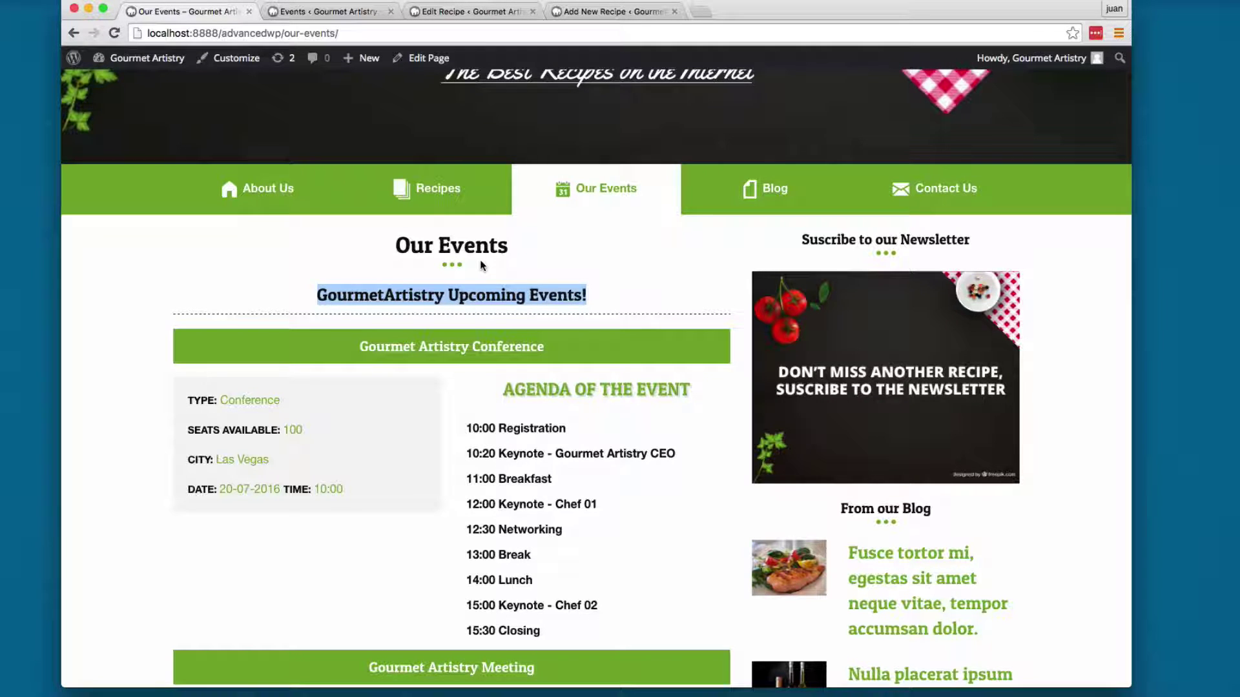
scroll(479, 260, "down", 10)
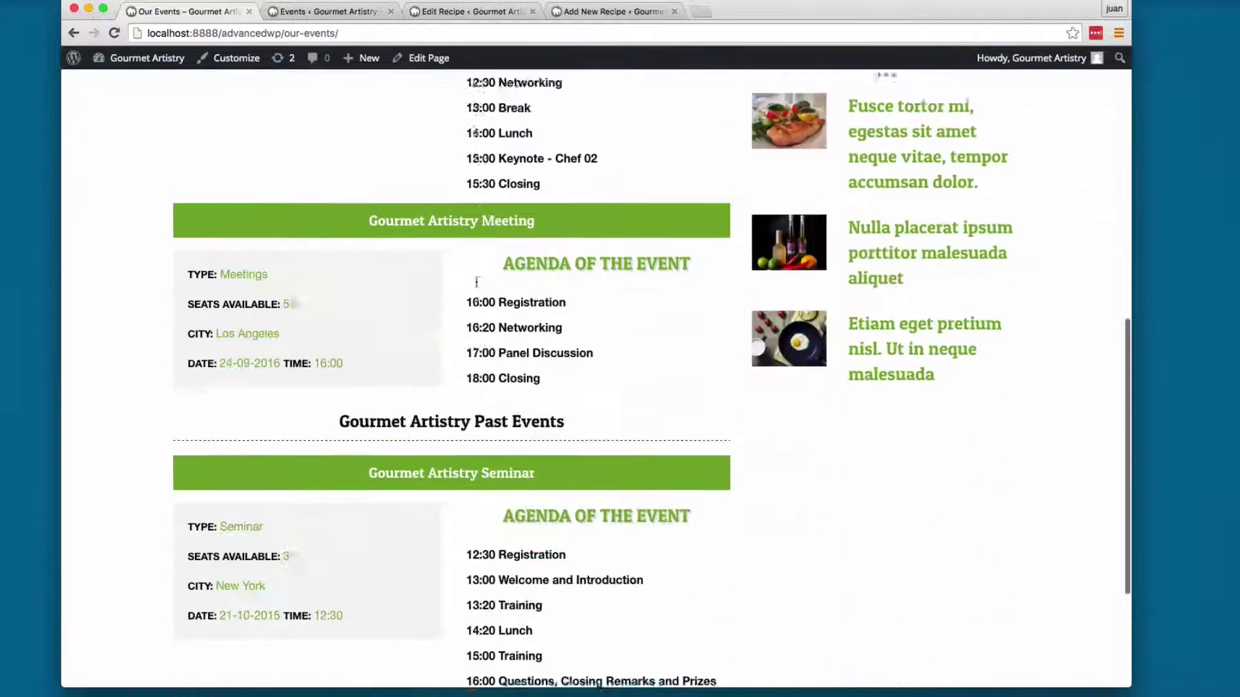
left_click_drag(593, 213, 628, 213)
left_click(243, 207)
left_click(626, 214)
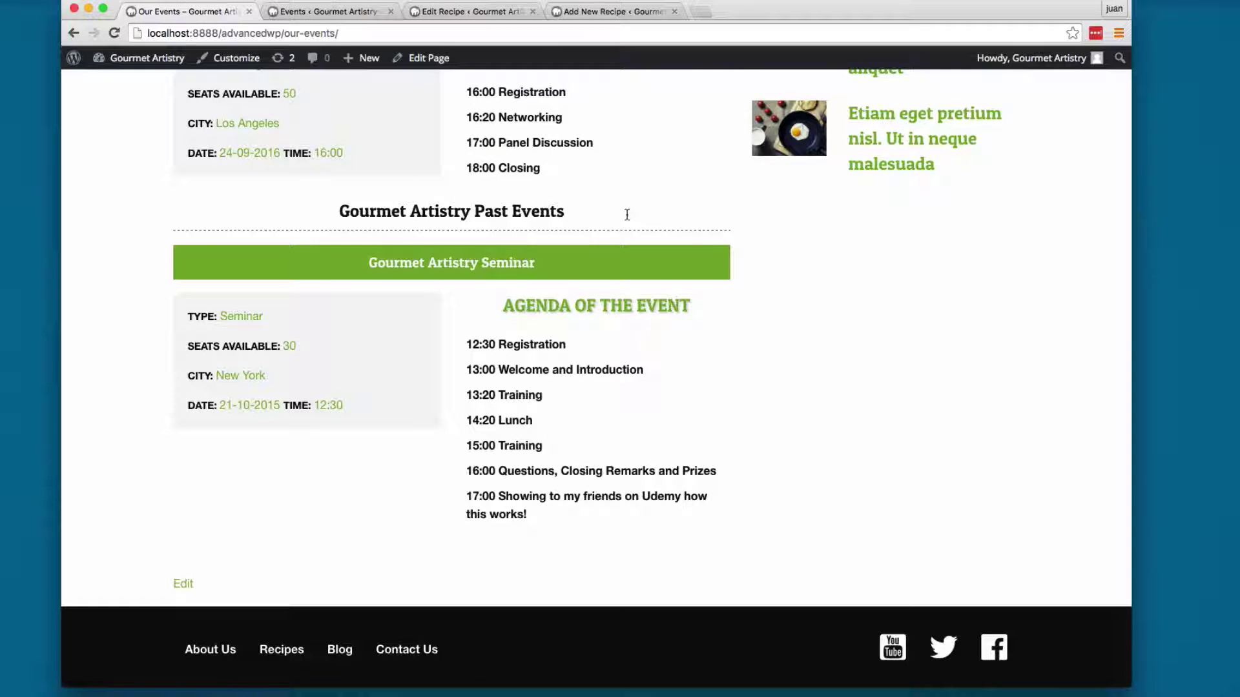
left_click_drag(627, 214, 284, 218)
left_click(297, 215)
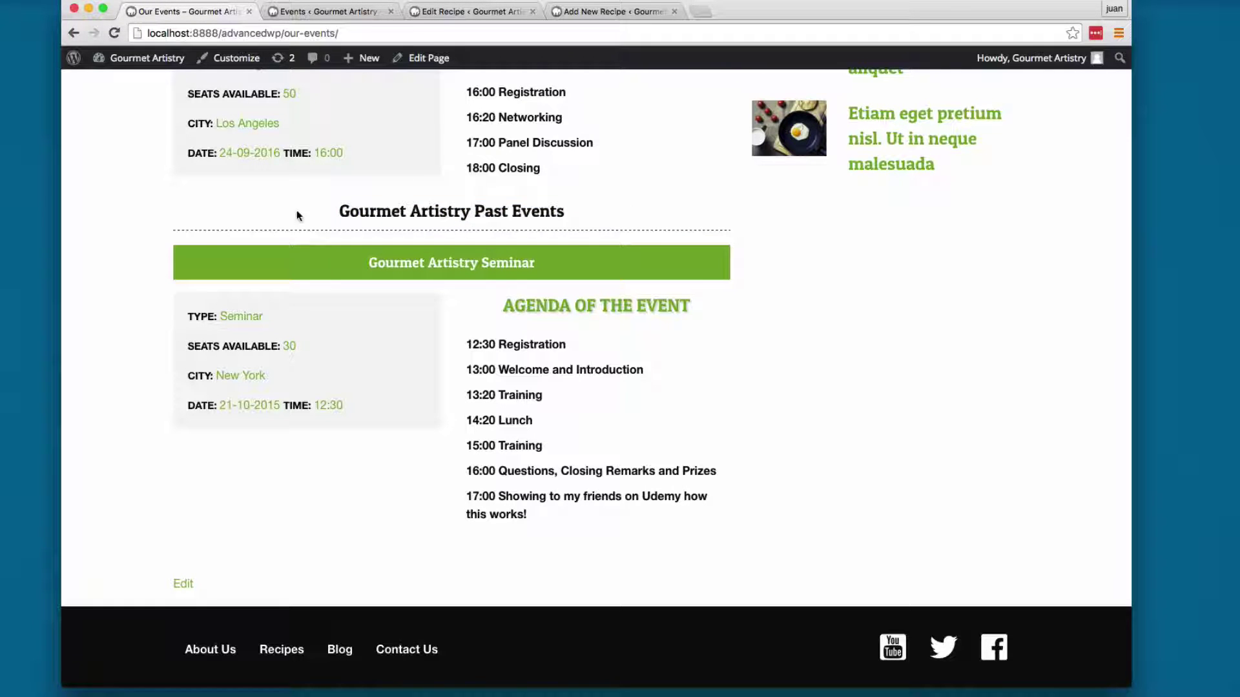
double_click(501, 261)
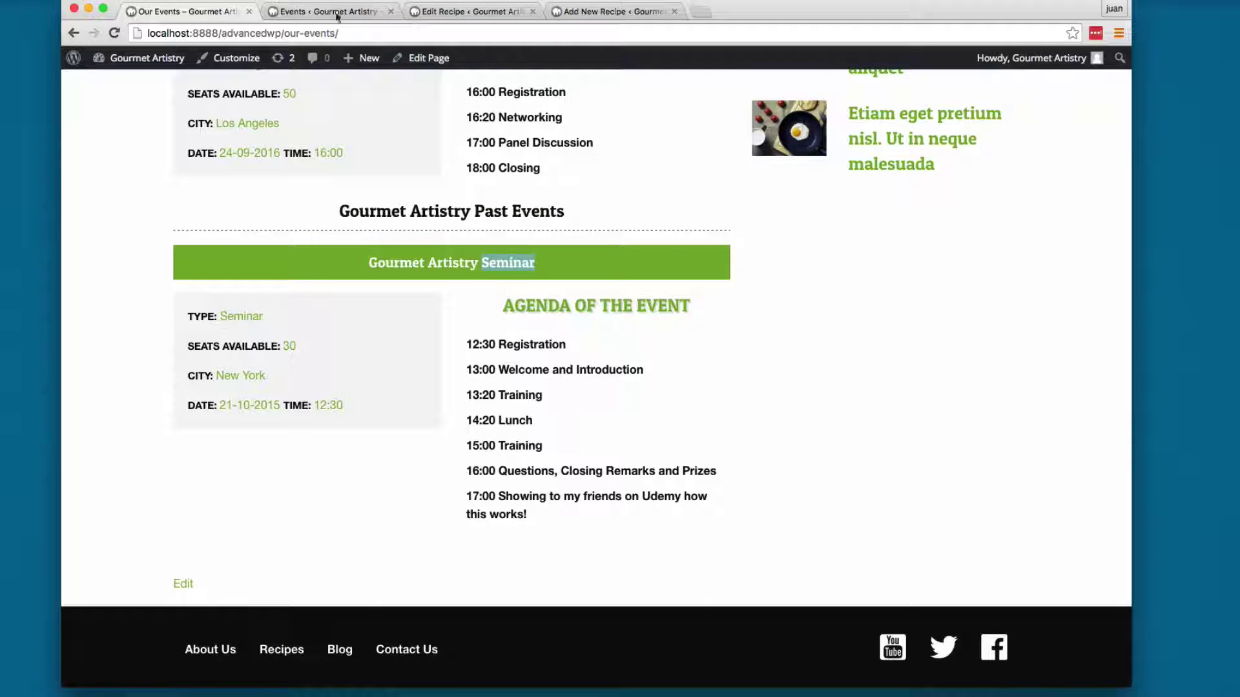
- Open the Gourmet Artistry Seminar event for editing from the admin events list and bring its Events Metaboxes into view
left_click(316, 10)
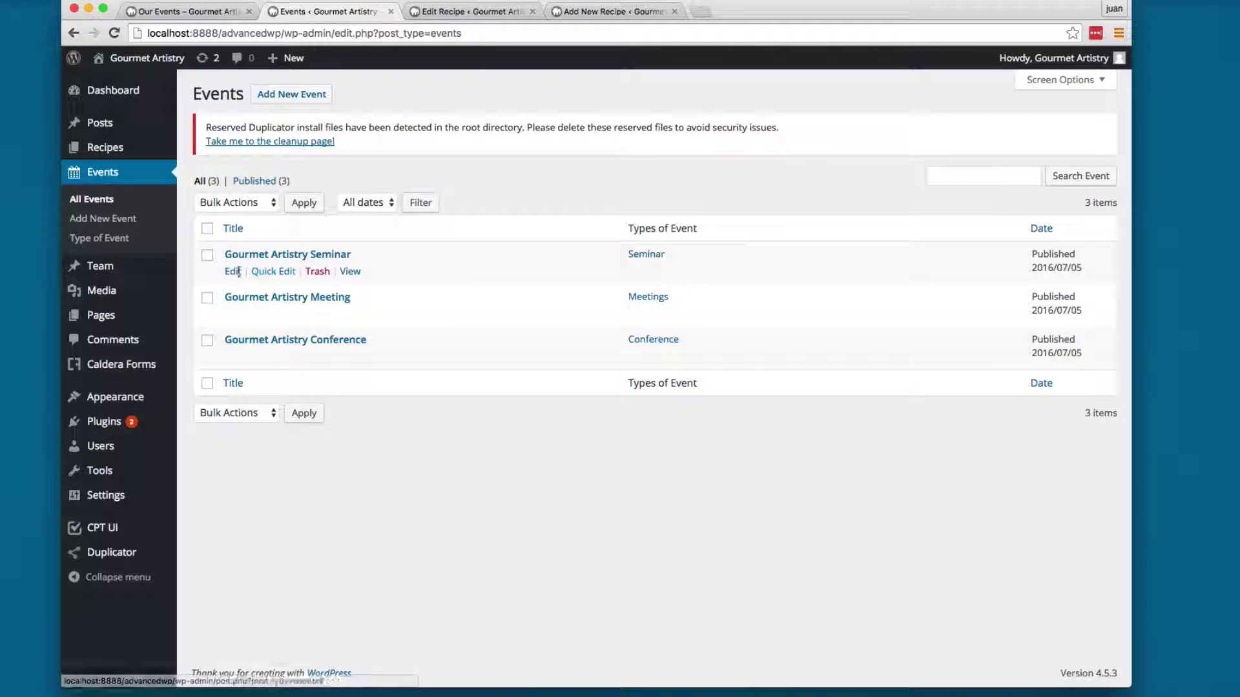
left_click(233, 271)
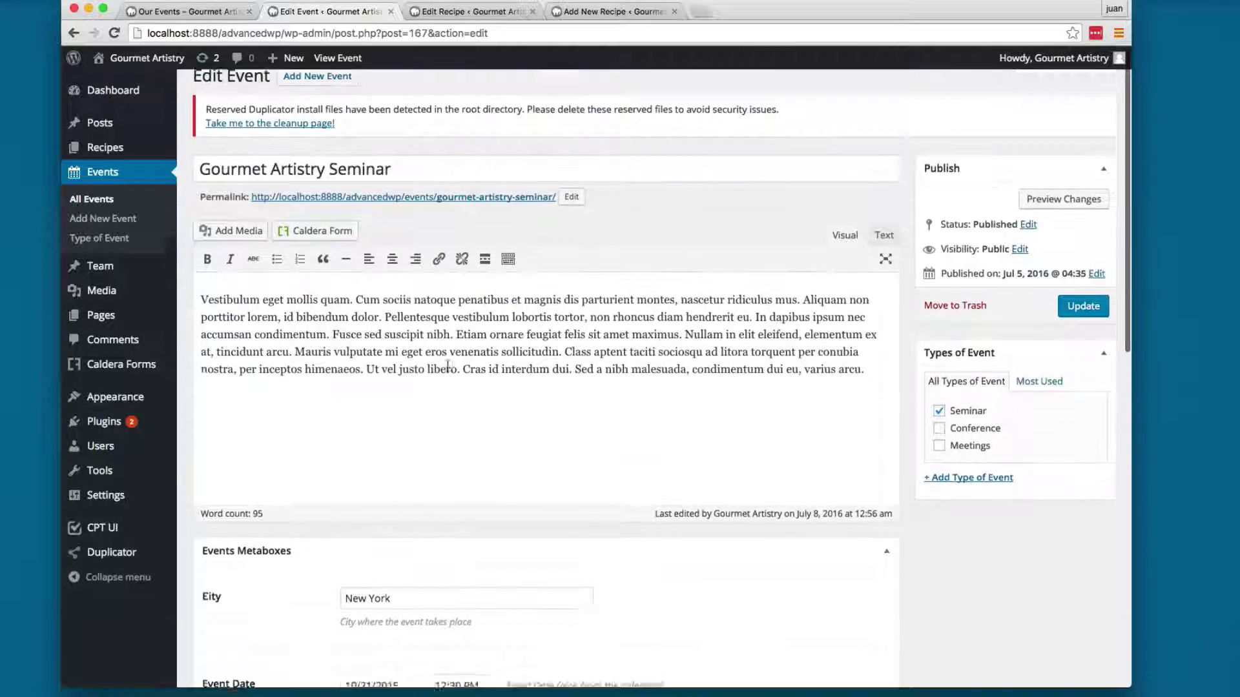
scroll(443, 193, "up", 1)
scroll(402, 232, "down", 6)
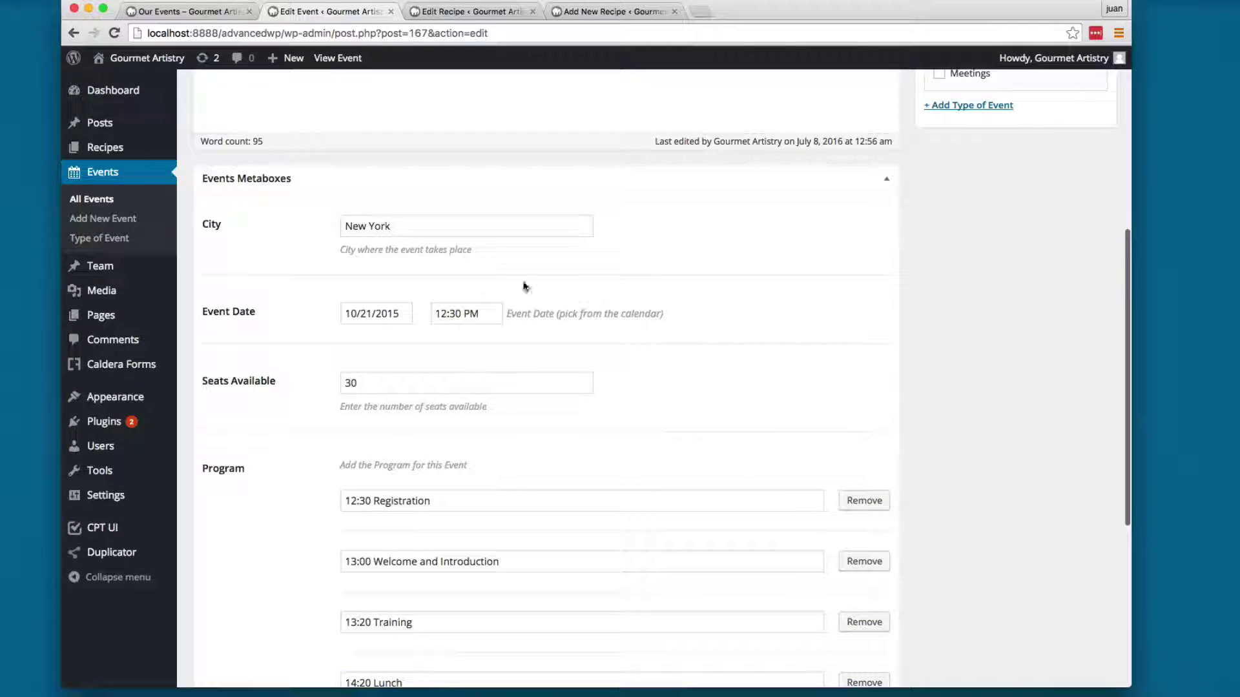
scroll(464, 233, "up", 1)
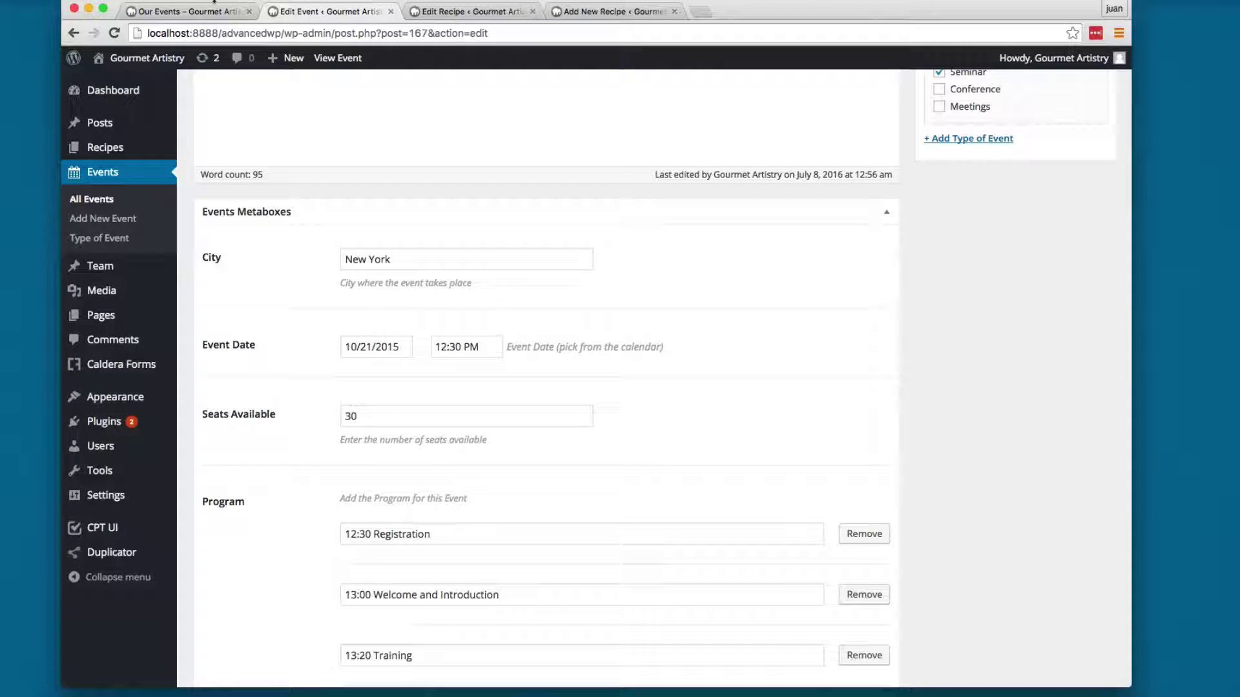
- Return to the public Our Events page and highlight the Past Events heading above the seminar
left_click(213, 8)
scroll(435, 354, "up", 1)
left_click_drag(485, 251, 564, 252)
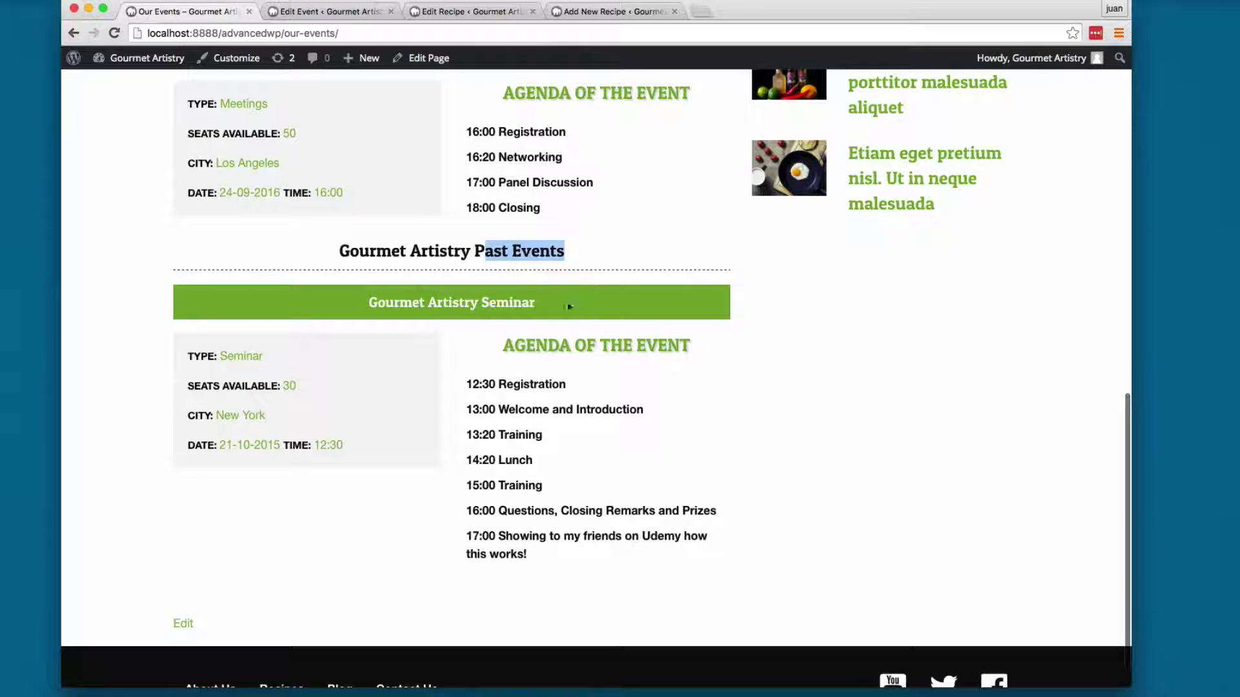
left_click(572, 249)
- Back in the seminar's editor, highlight the City value and browse the Event Date calendar forward to January 2016 without picking a date
left_click(327, 11)
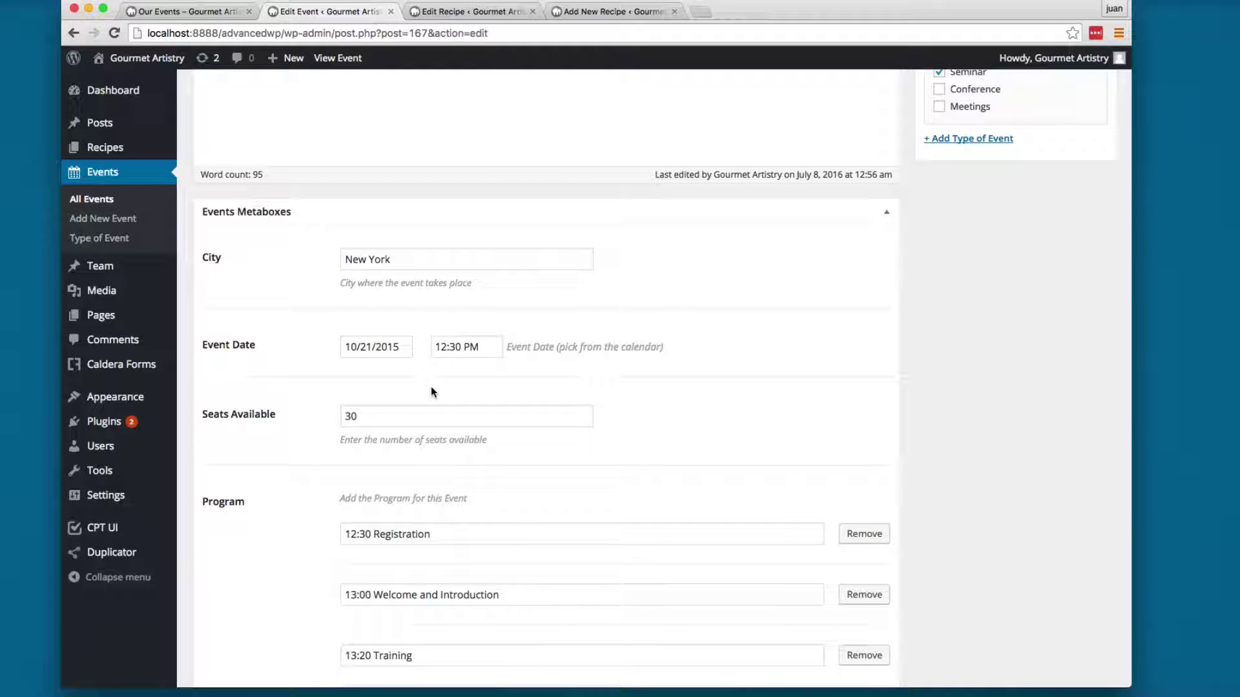
triple_click(437, 260)
scroll(226, 303, "down", 1)
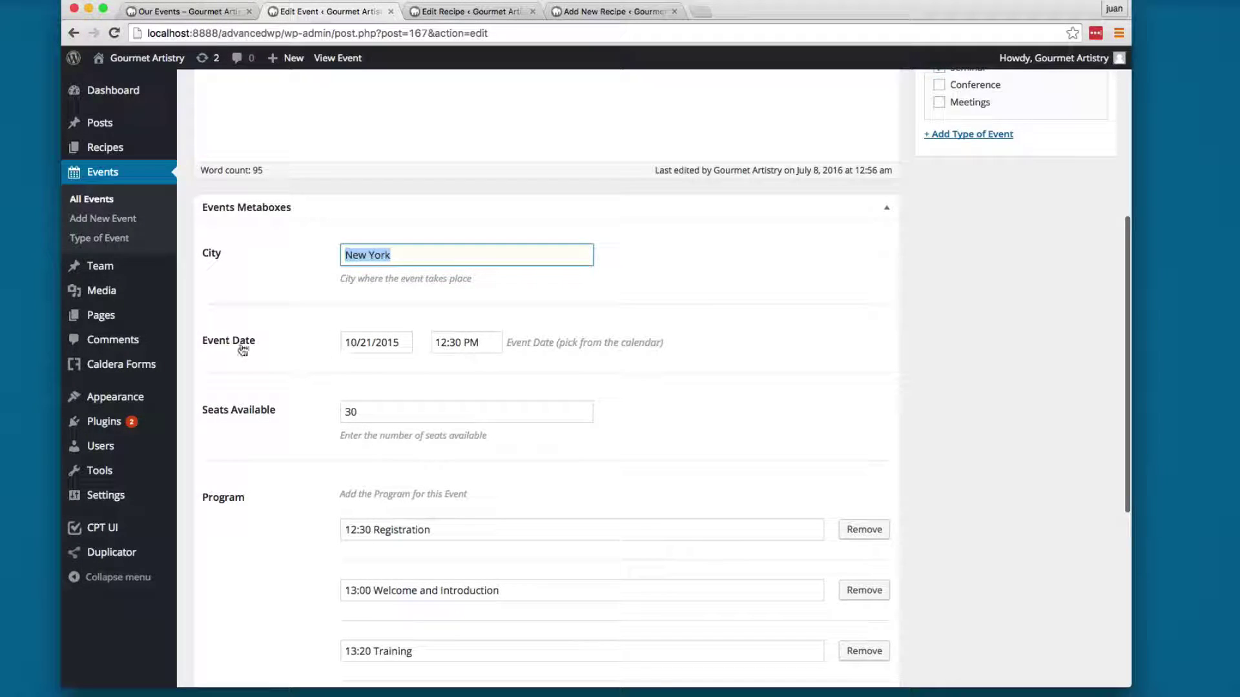
left_click(365, 340)
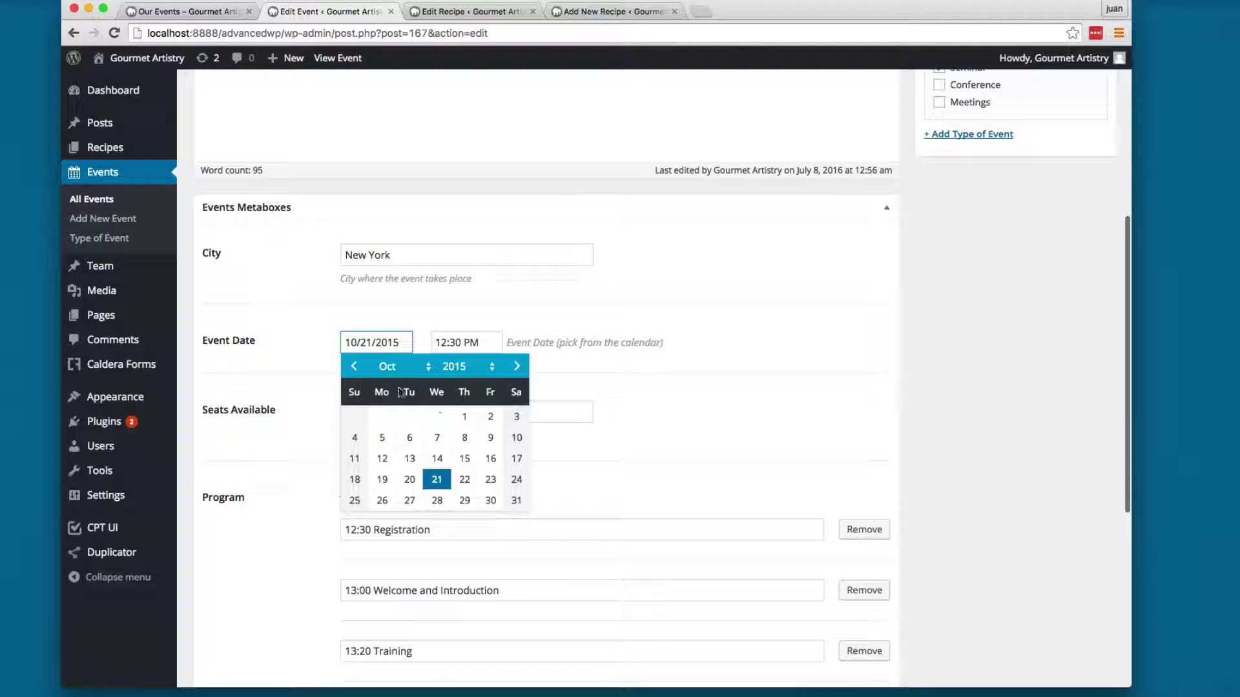
left_click(517, 366)
left_click(517, 366)
left_click(516, 367)
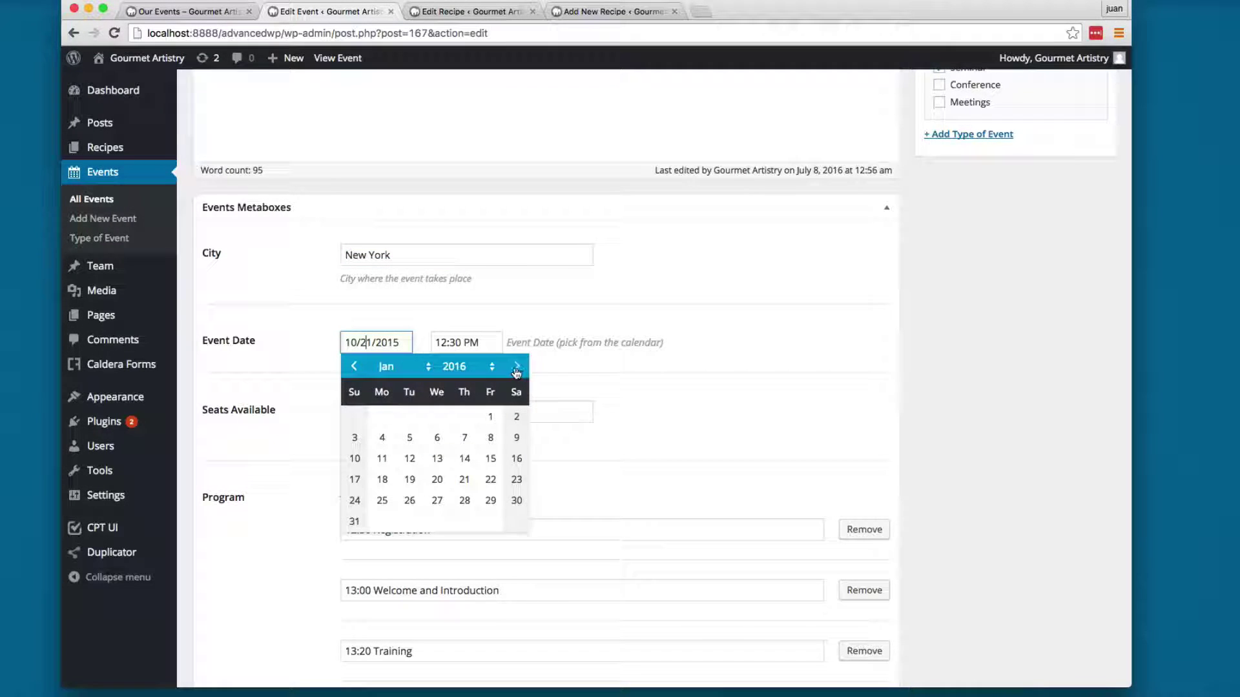
left_click(499, 308)
- Inspect the event time picker's hour options without changing the time, and highlight the Seats Available value
left_click(457, 344)
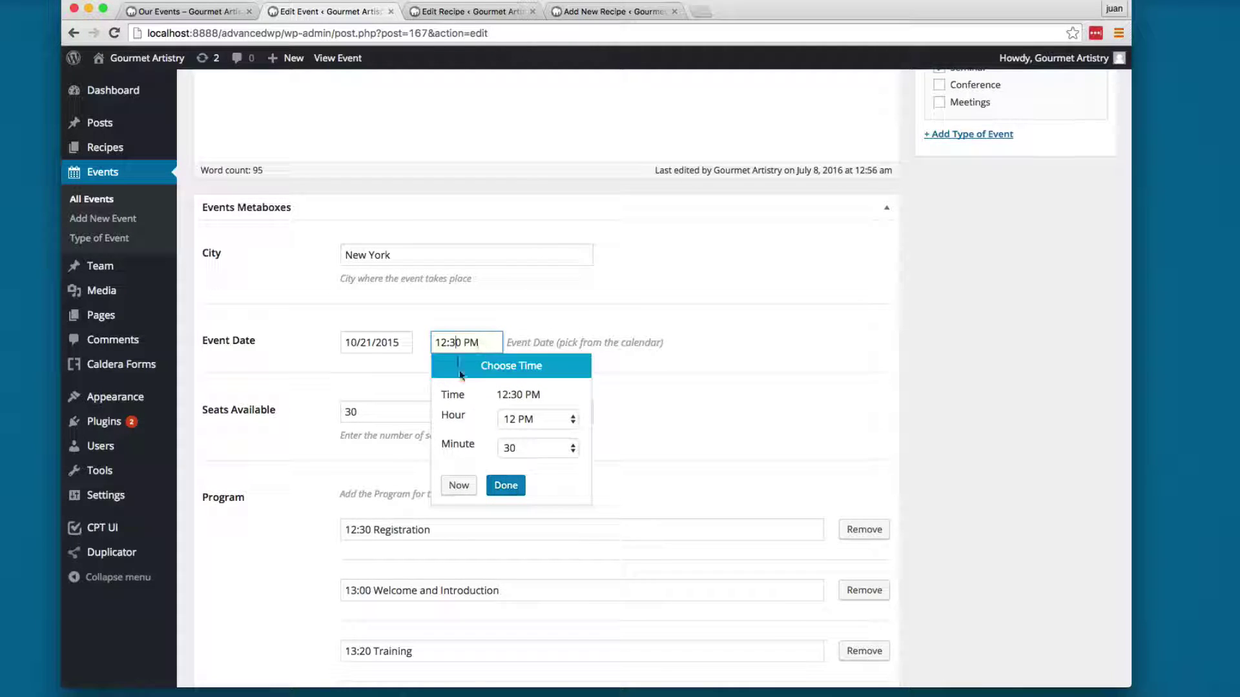
left_click(543, 417)
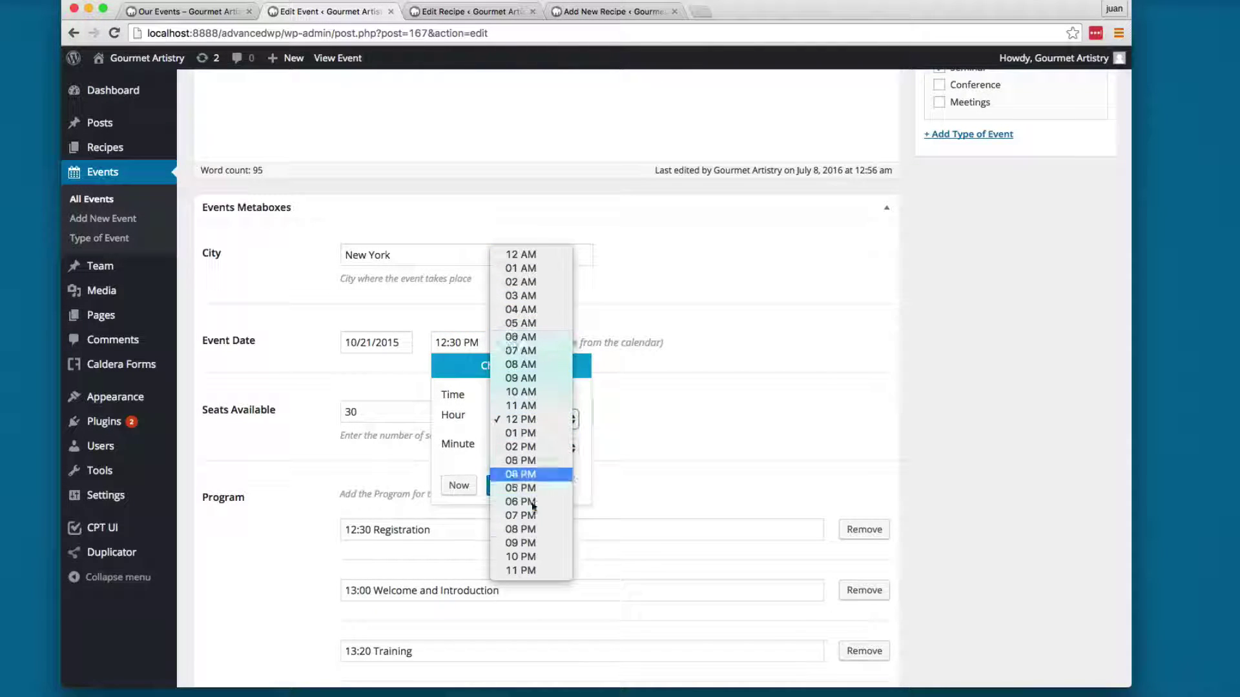
left_click(587, 396)
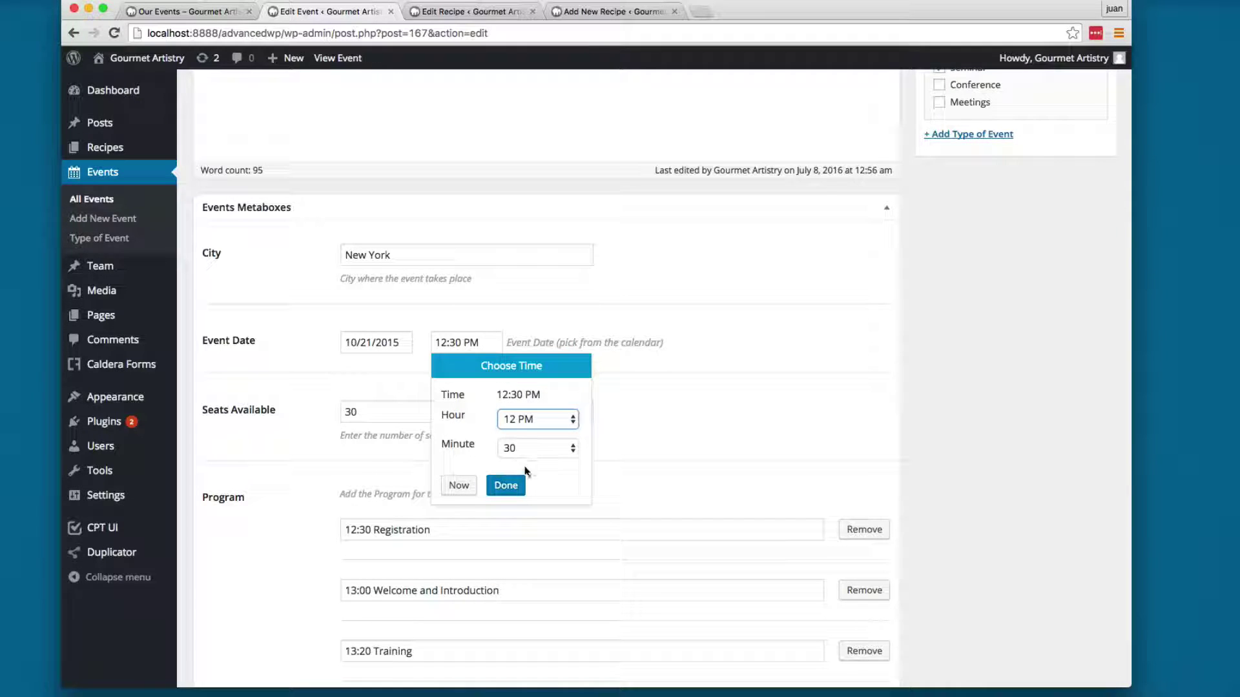
left_click(506, 488)
double_click(449, 410)
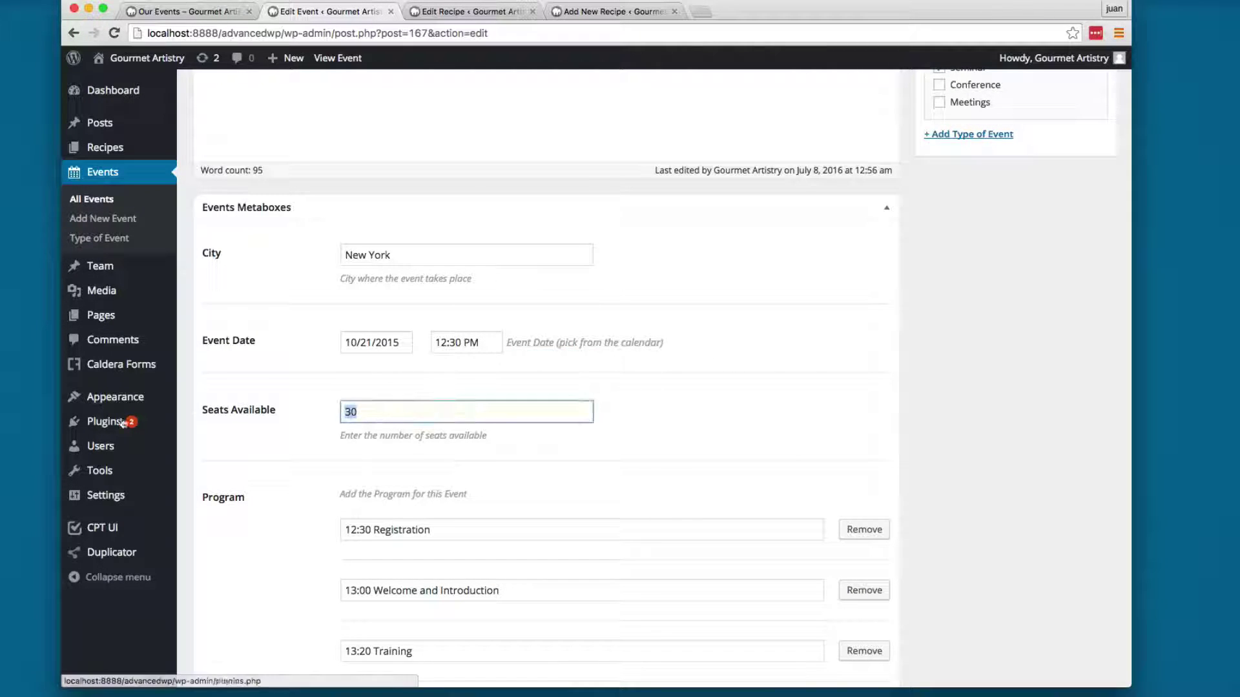
- Remove the 17:00 row from the seminar's Program and update the event
scroll(387, 387, "down", 6)
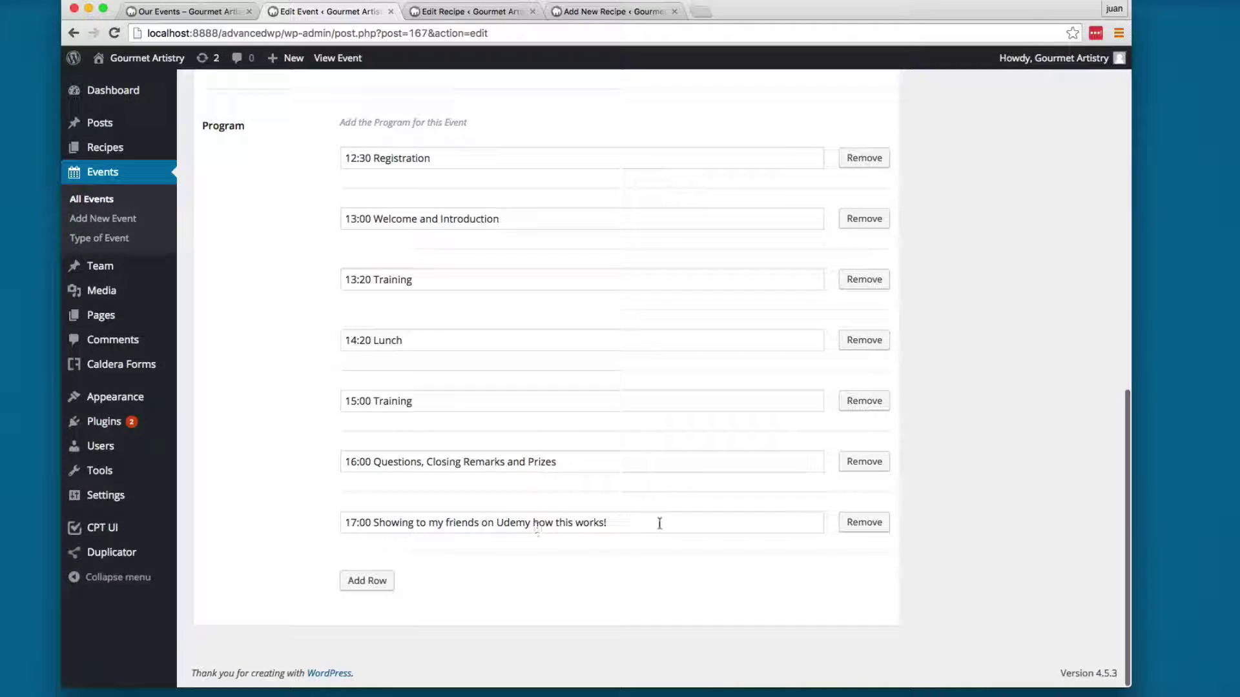
left_click_drag(607, 524, 373, 523)
left_click_drag(299, 517, 284, 524)
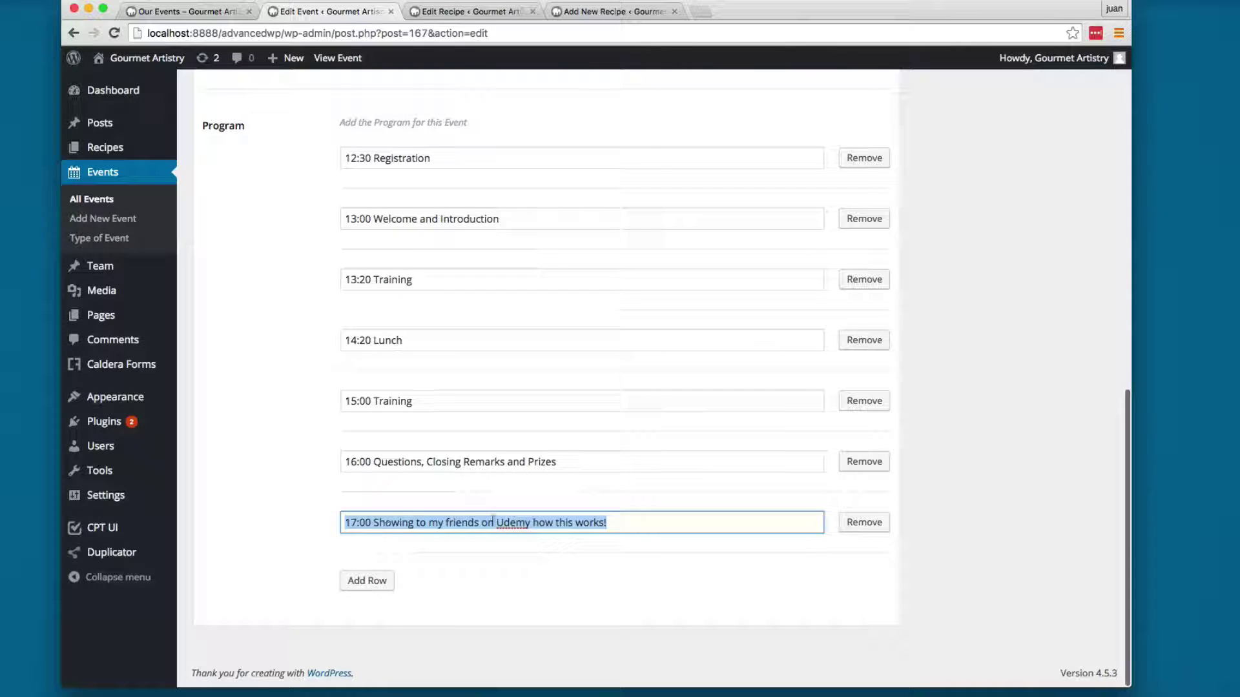
key("BackSpace")
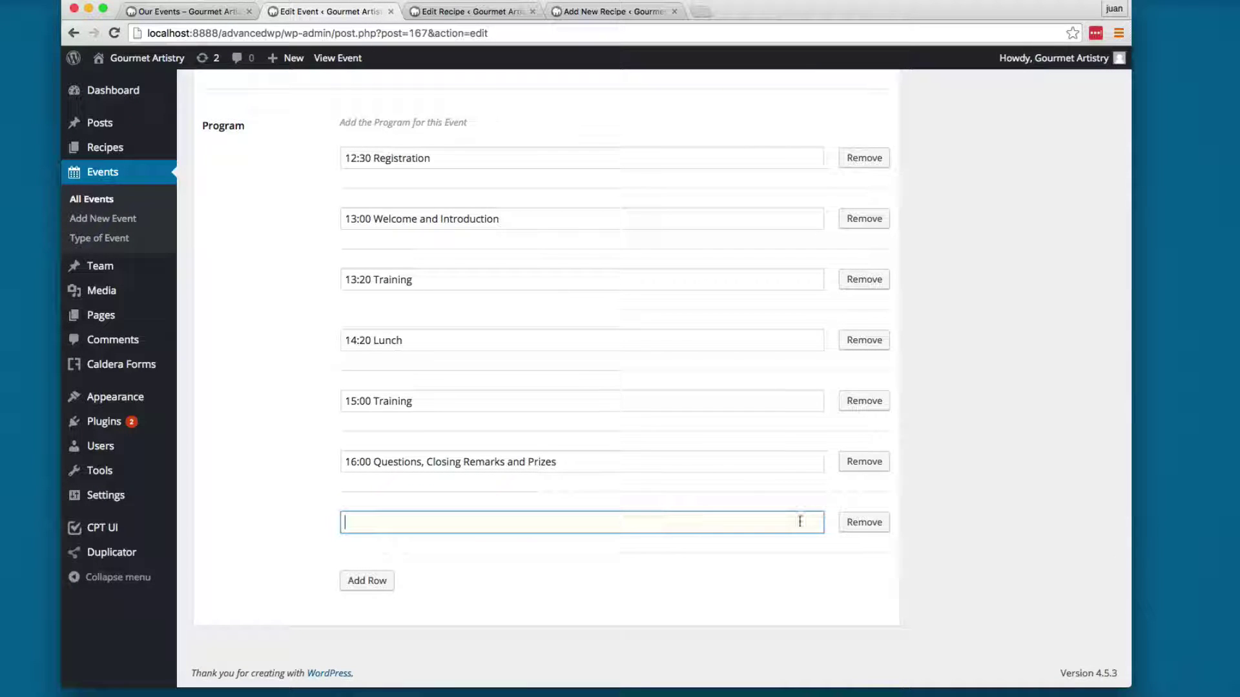
left_click(864, 523)
scroll(573, 541, "up", 15)
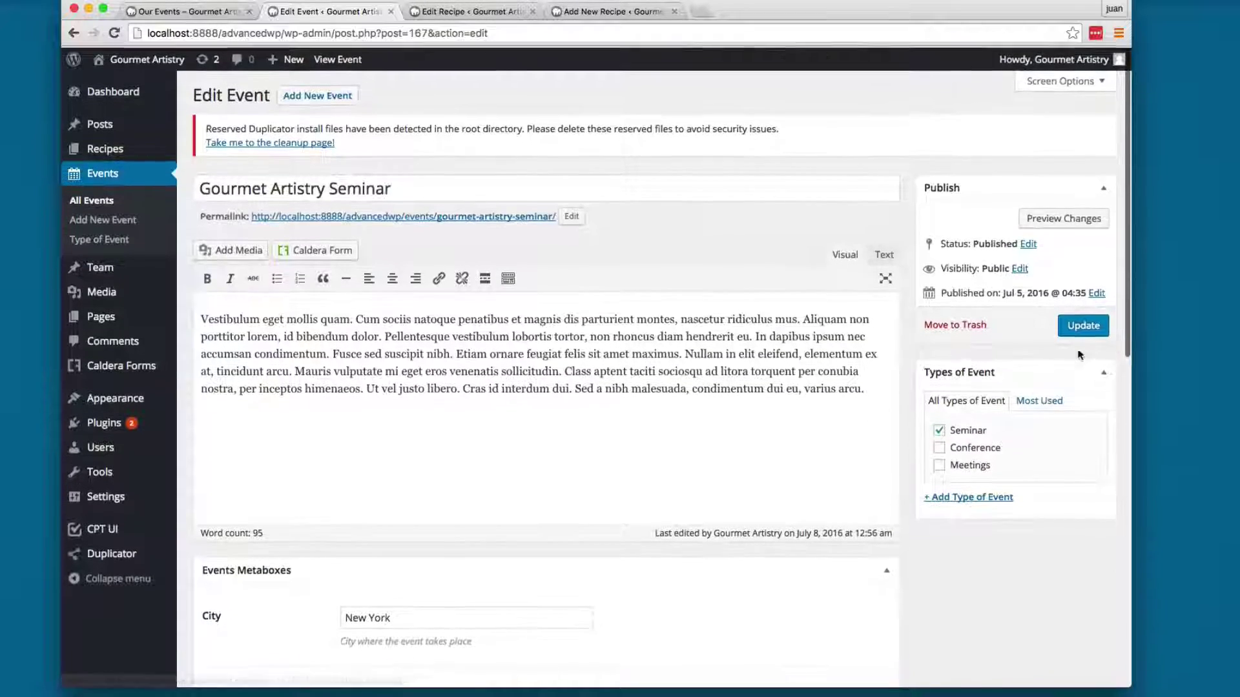
left_click(1083, 323)
- Reload the public Our Events page and highlight the seminar's agenda heading
left_click(205, 17)
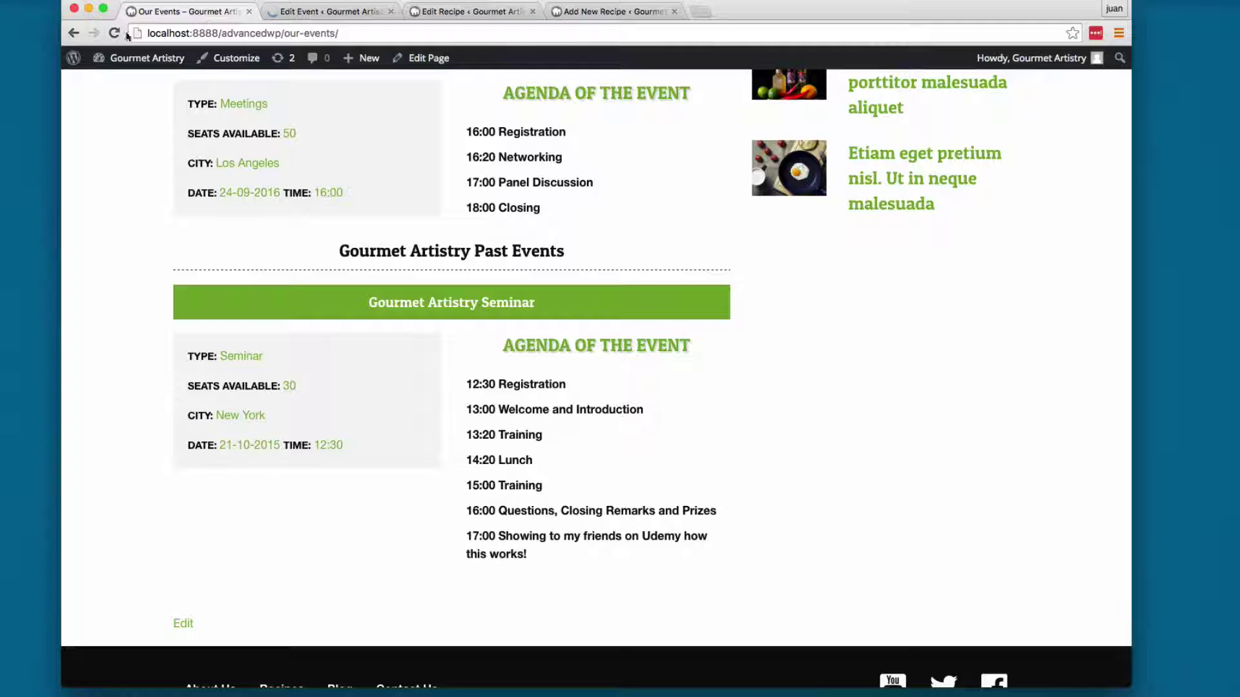
left_click(114, 32)
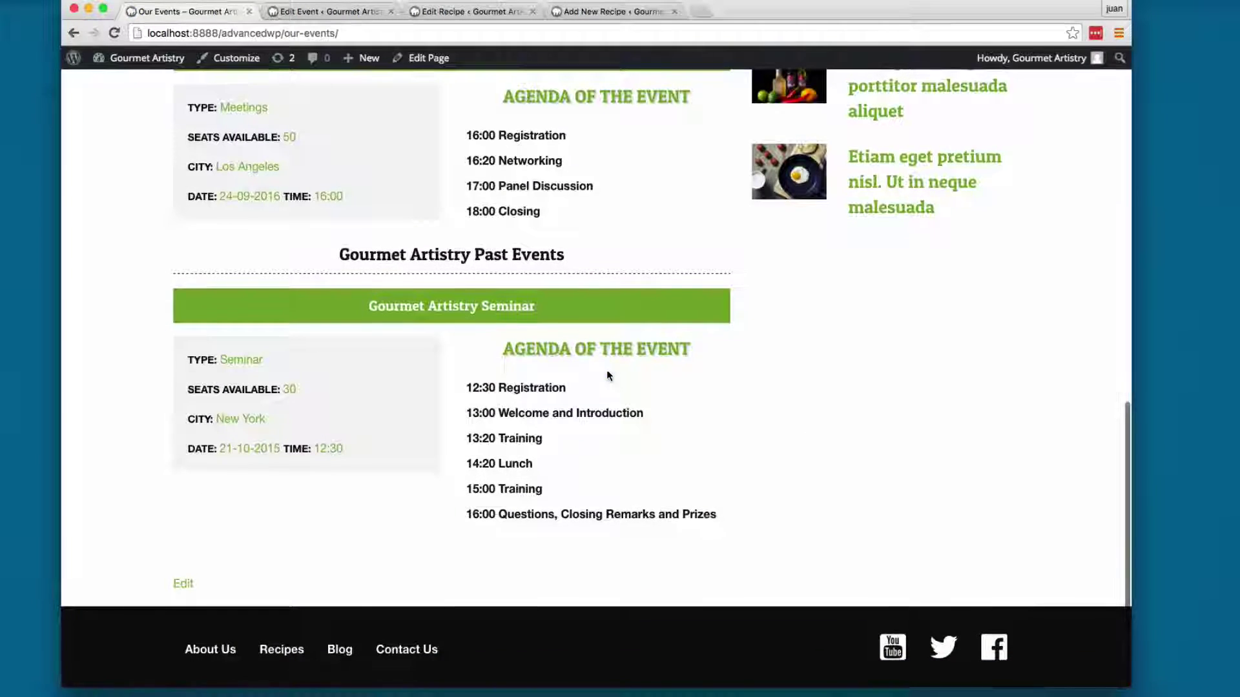
left_click_drag(498, 355, 766, 352)
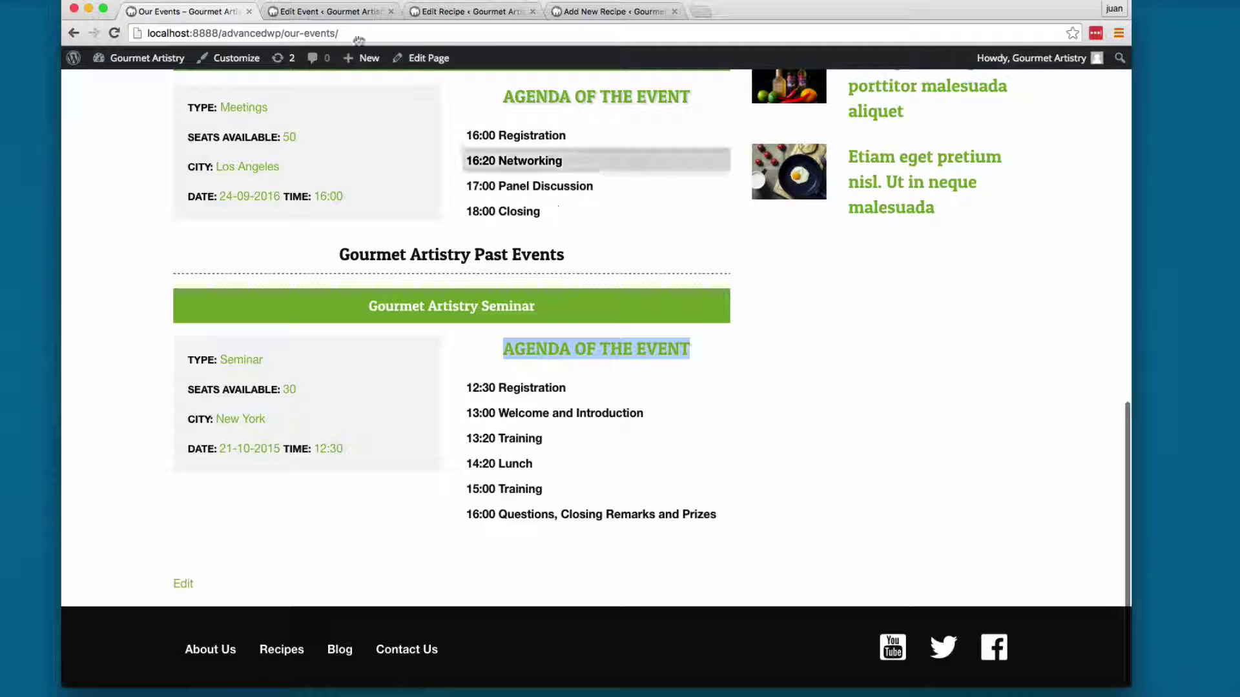
- Add the Program row "17:00 Show how this works to my friends on udemy" to the seminar and update the event
left_click(316, 14)
scroll(498, 258, "down", 10)
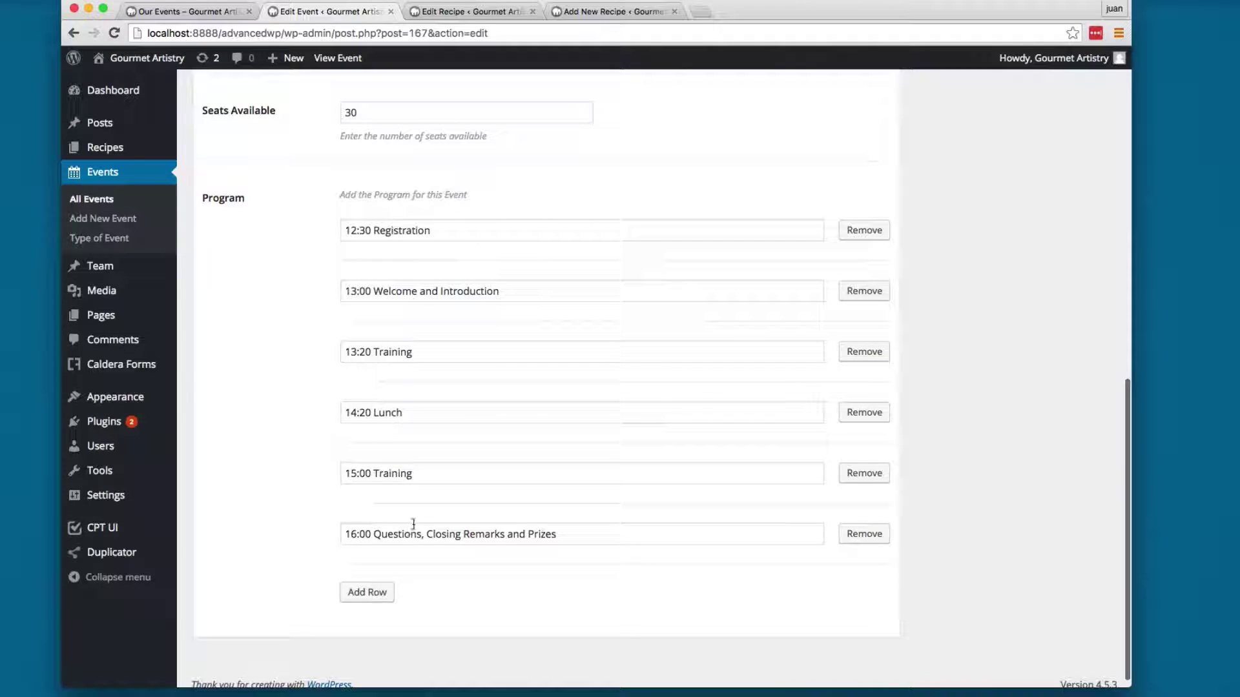
left_click(367, 592)
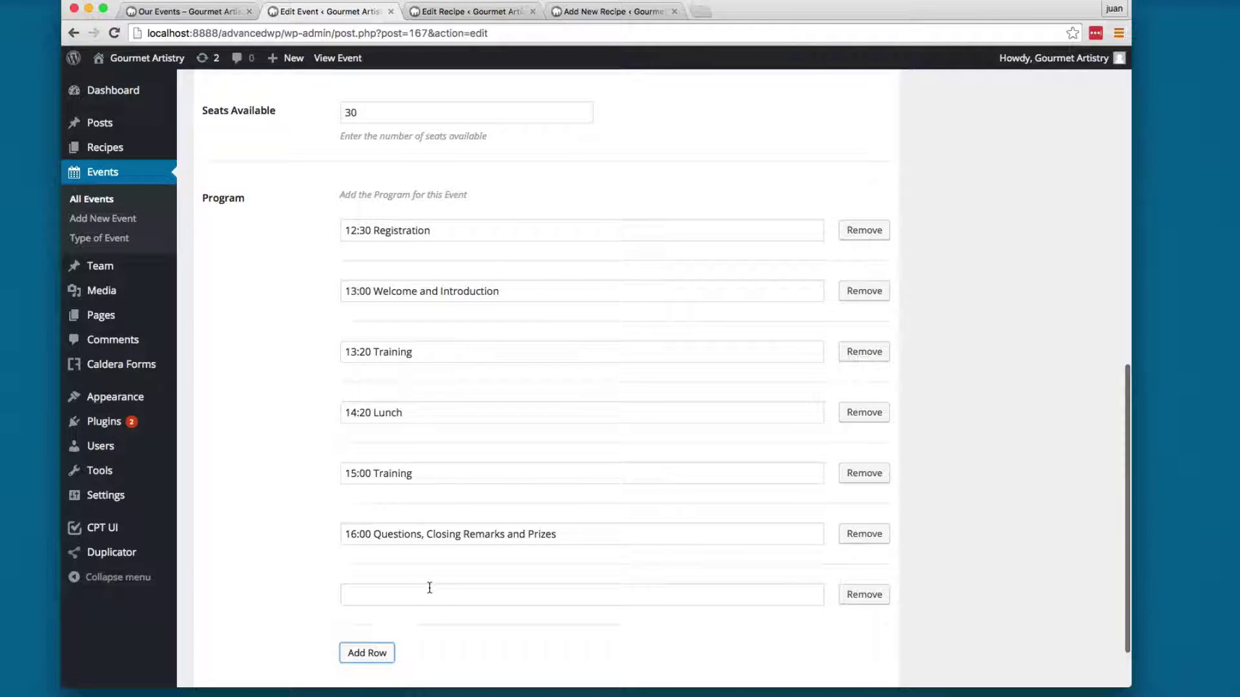
left_click(429, 588)
type("17:0")
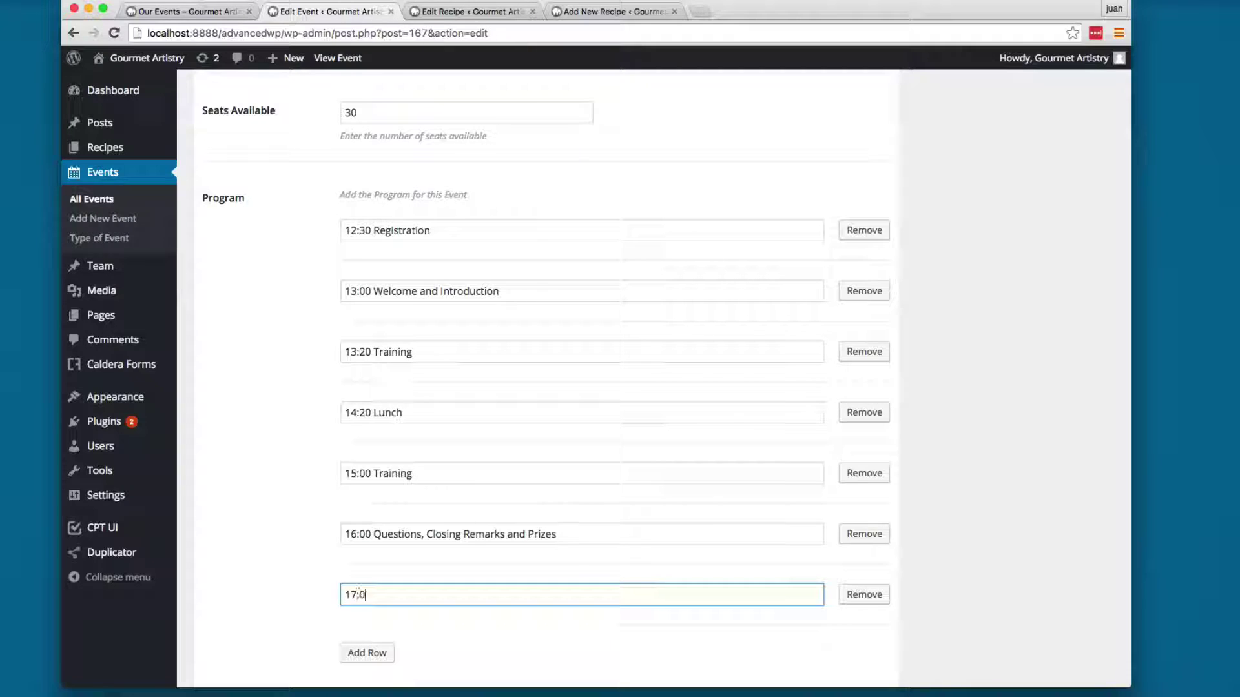
type("0 Sh")
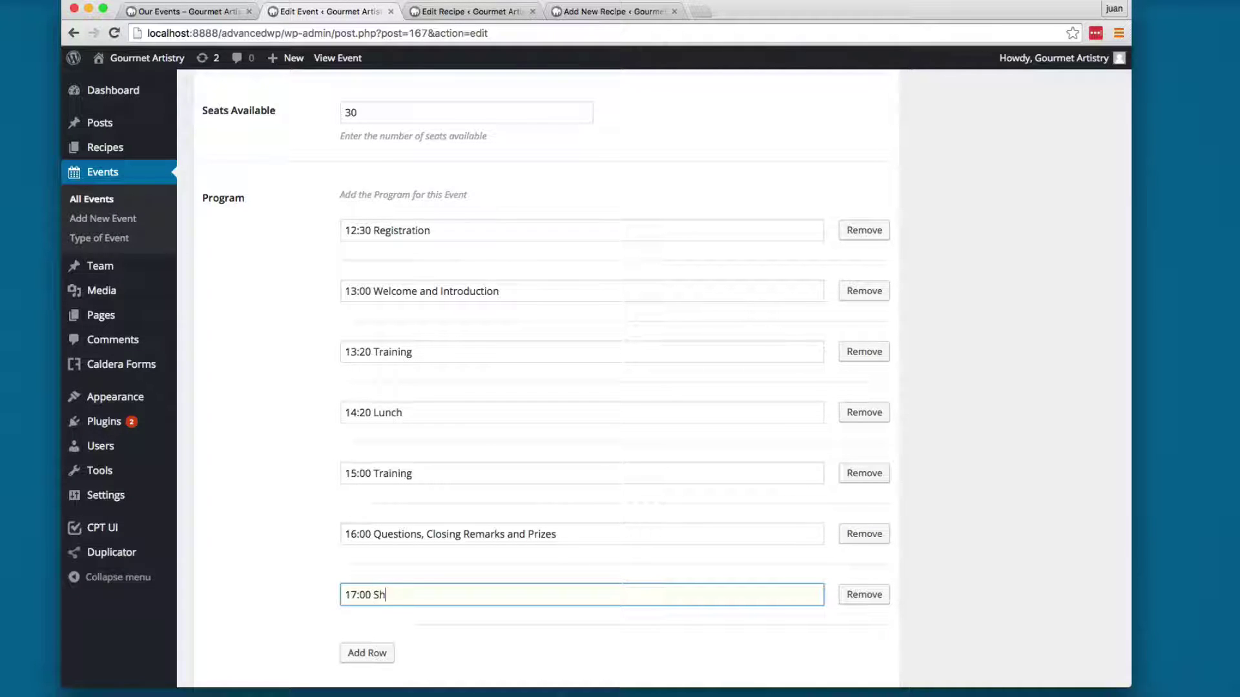
type("ow how this works to my friends on ")
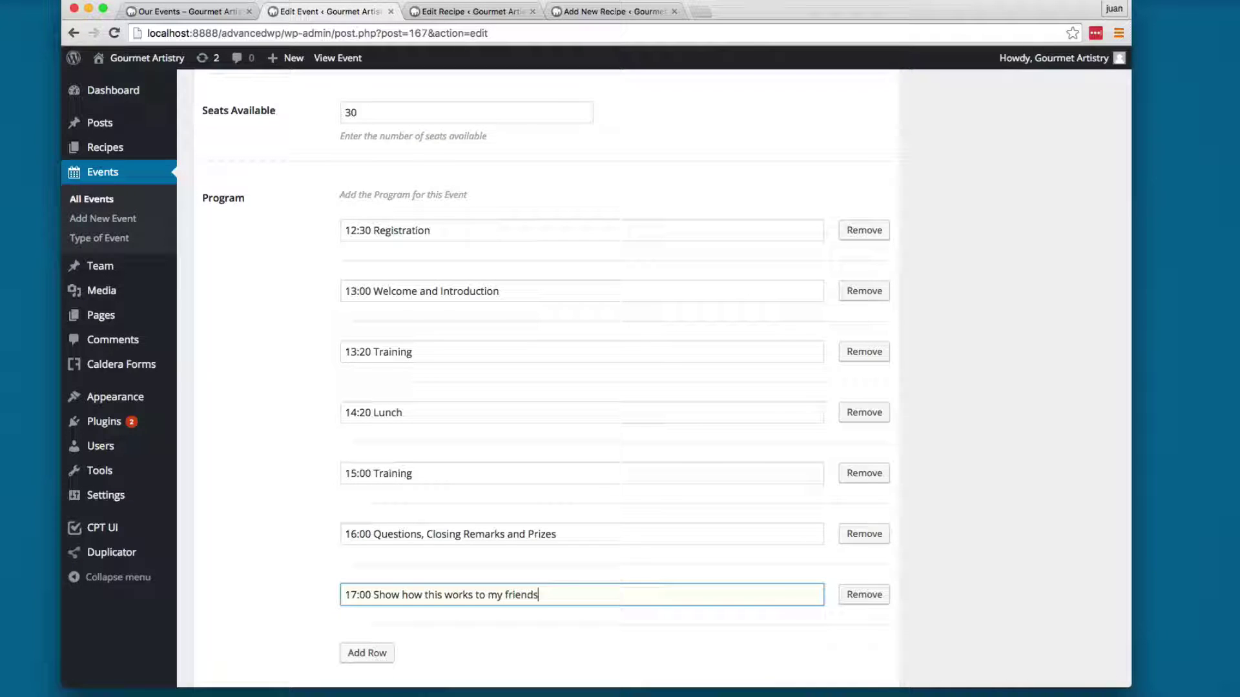
type("udemy")
key("Return")
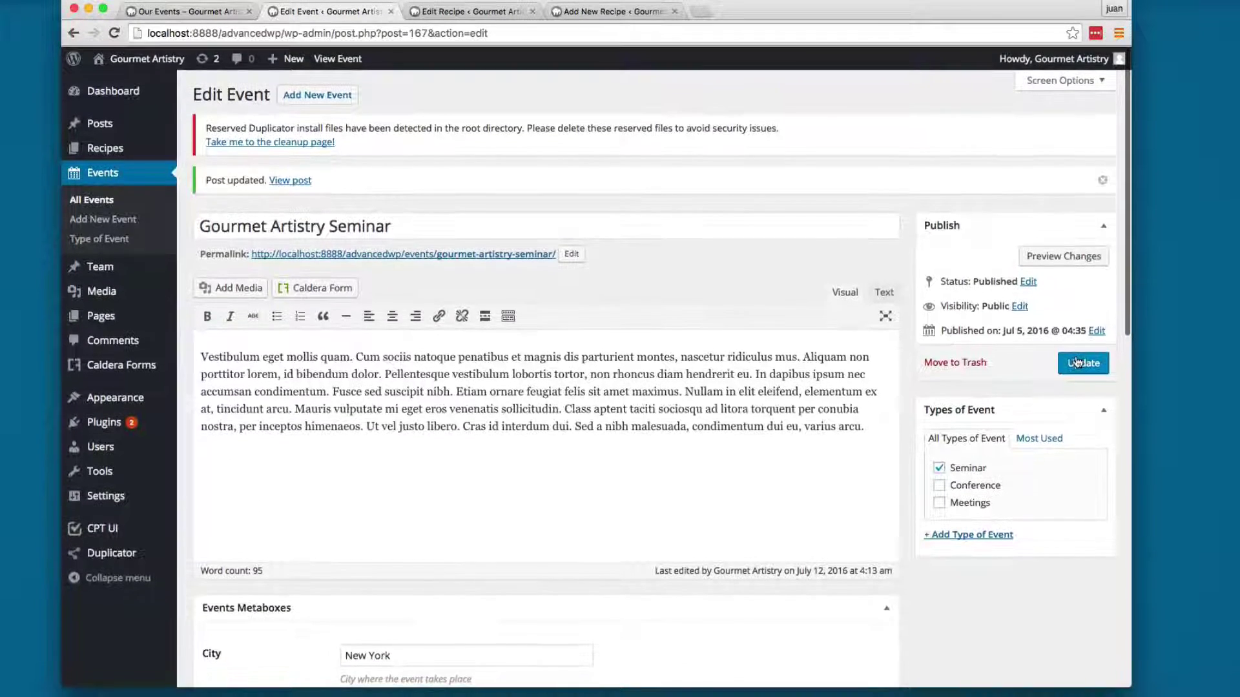
left_click(1082, 362)
- Reload the public Our Events page to check the seminar's agenda, and return to the event editor to view its Types of Event
left_click(219, 10)
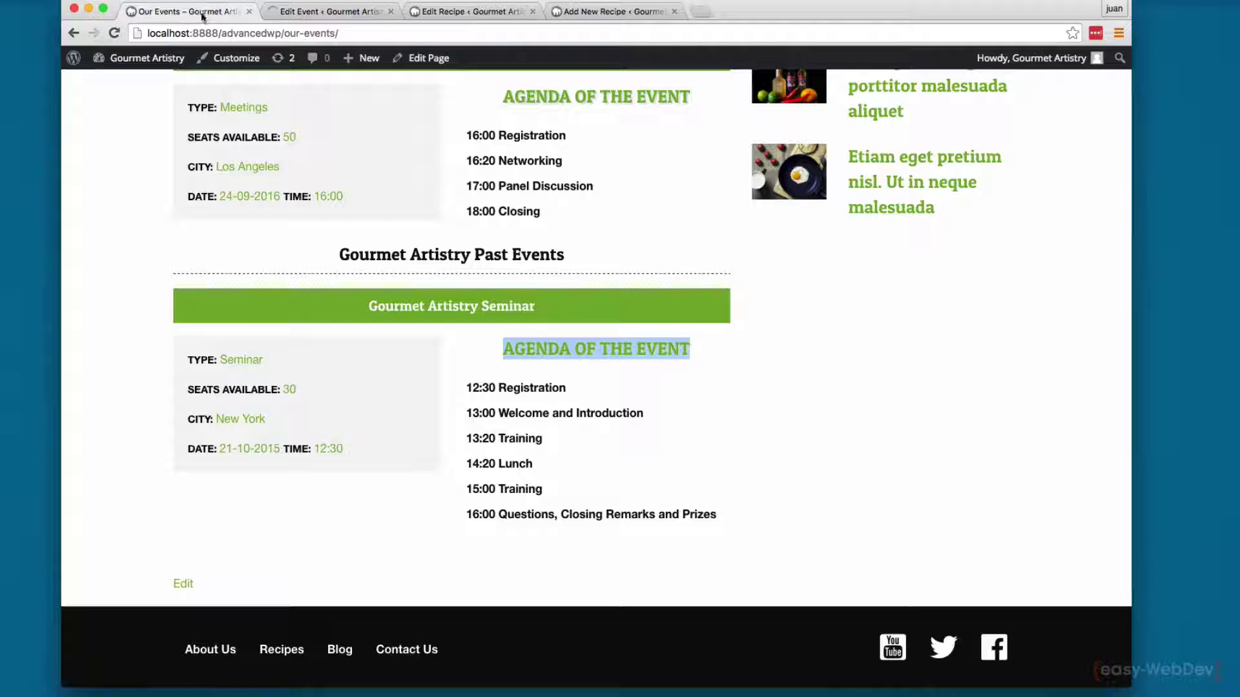
key("super+r")
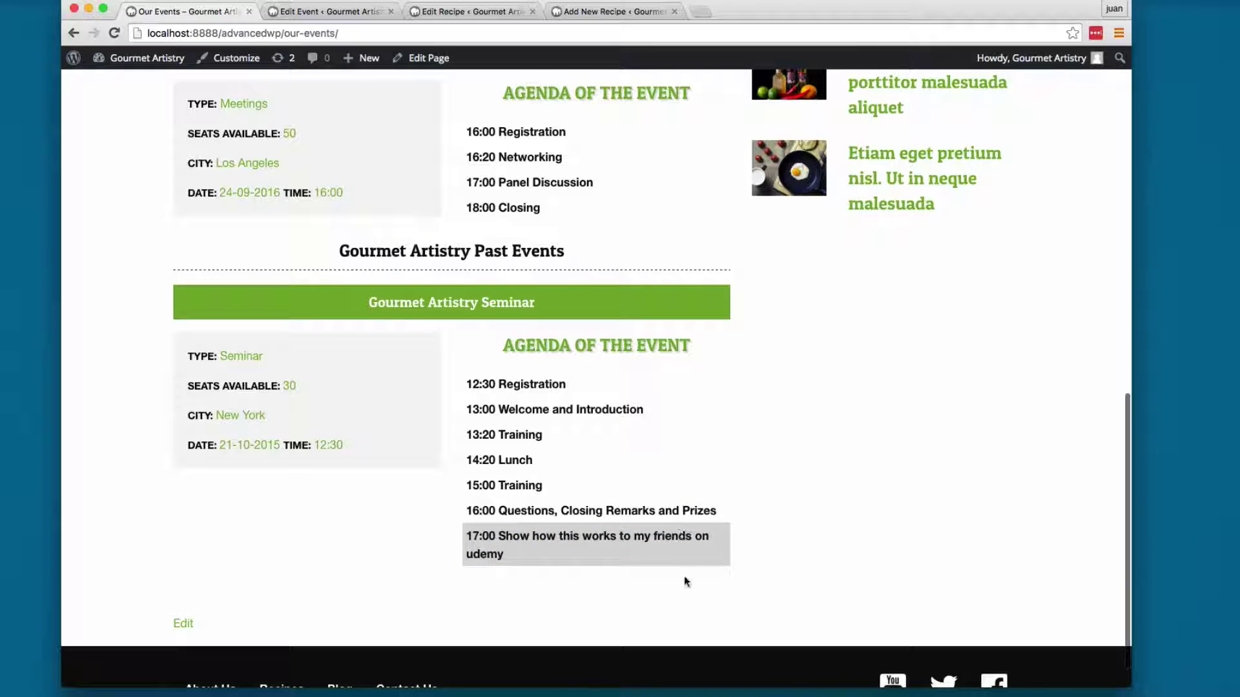
left_click(318, 12)
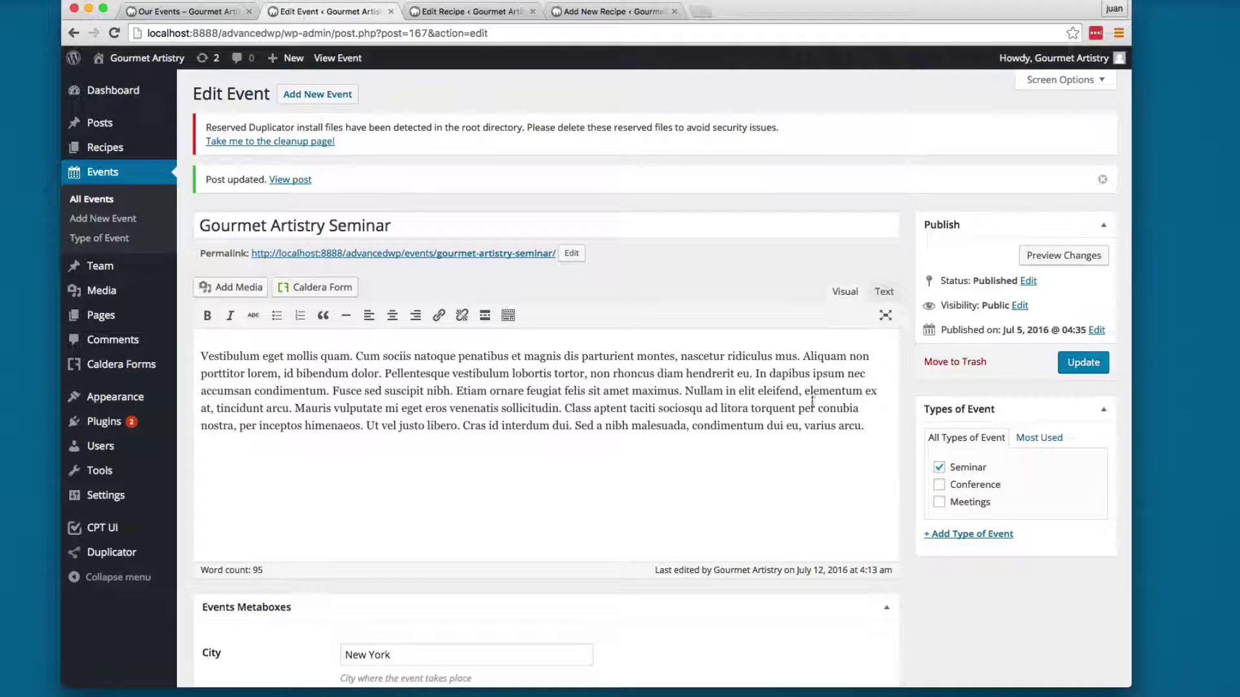
scroll(902, 476, "down", 1)
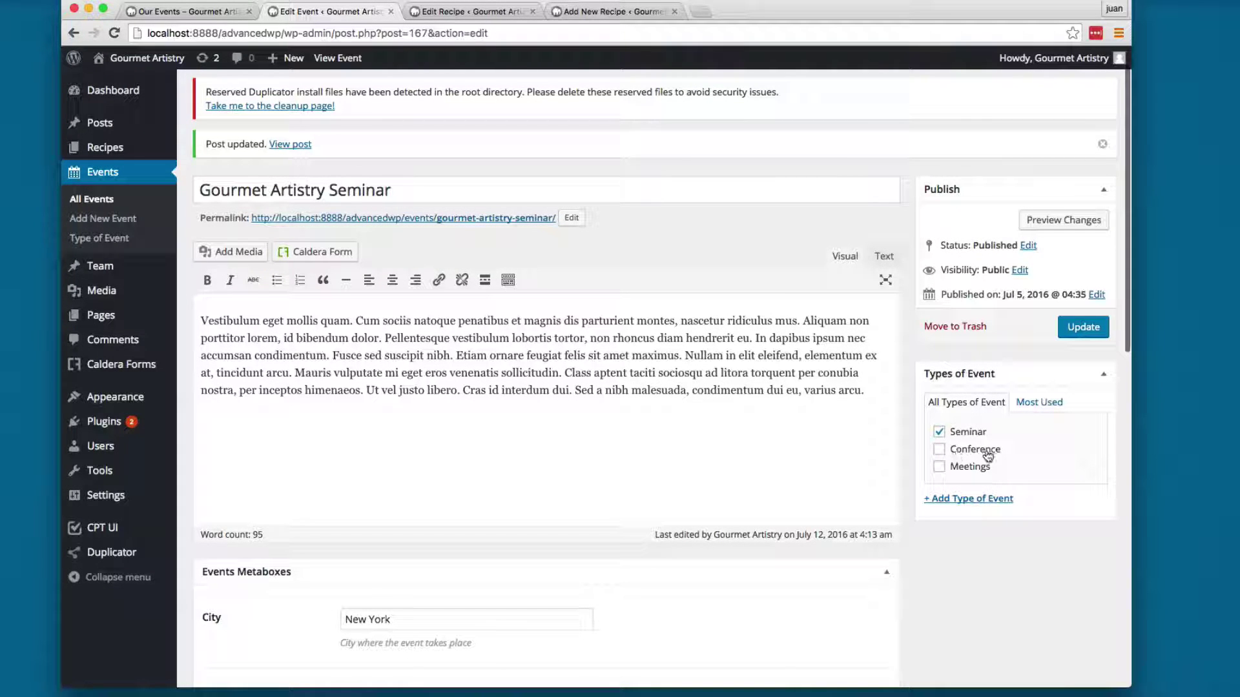
scroll(431, 279, "up", 2)
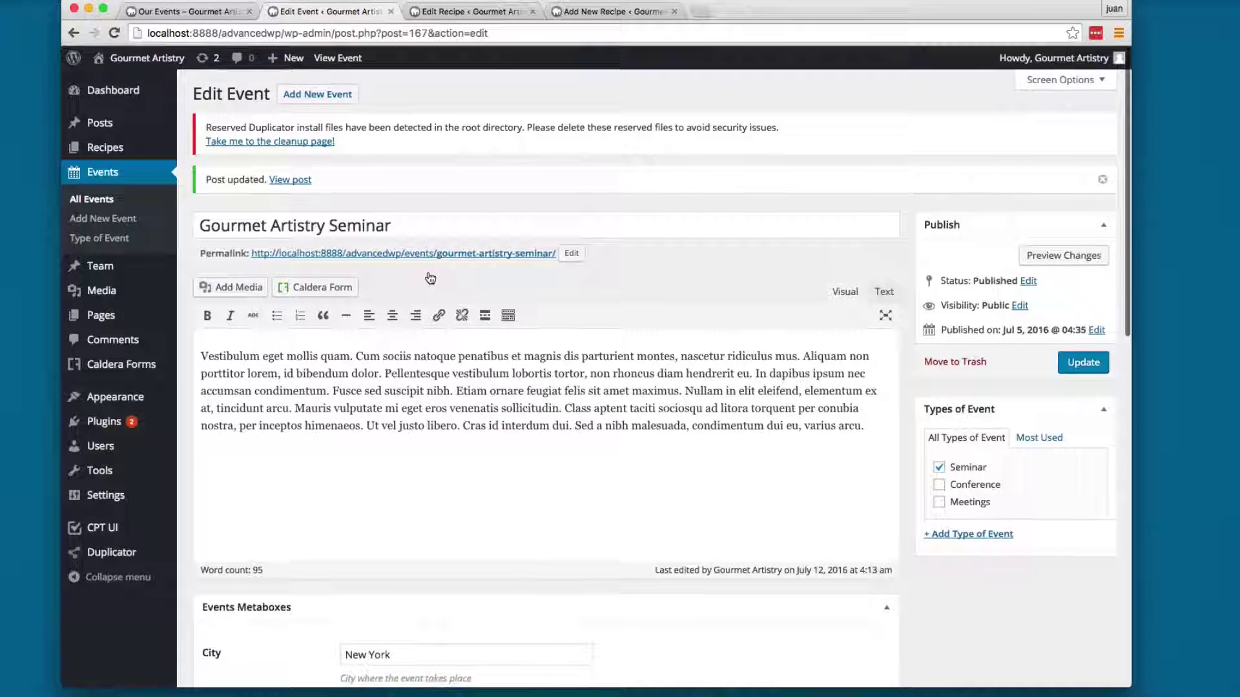